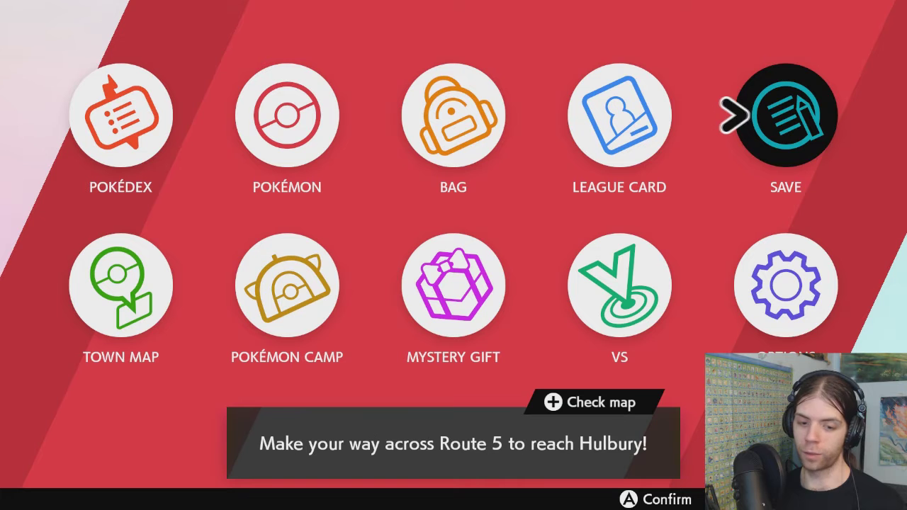
# Open the Pokémon party from the main menu.
pyautogui.press('Right')
pyautogui.press('Right')
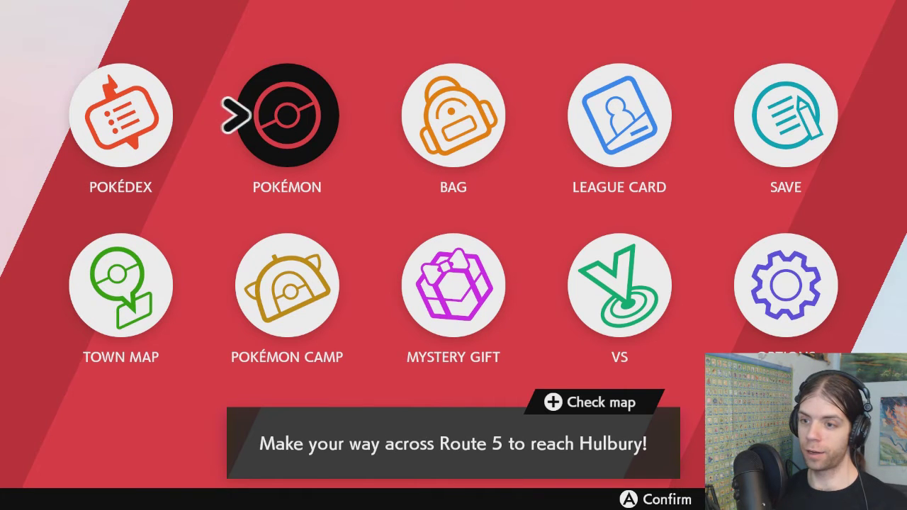
pyautogui.press('Return')
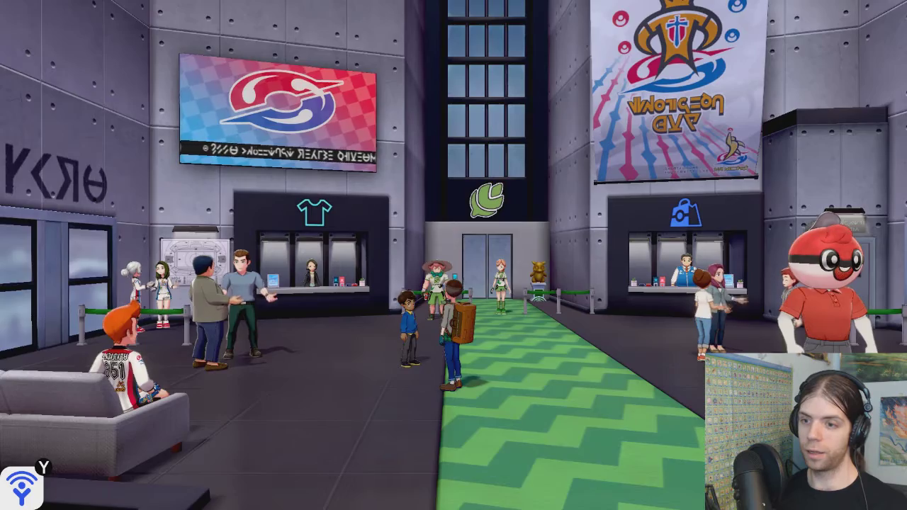
# Approach Milo in the stadium lobby and advance through his dialogue about Hulbury and the Wild Area.
pyautogui.press('Up')
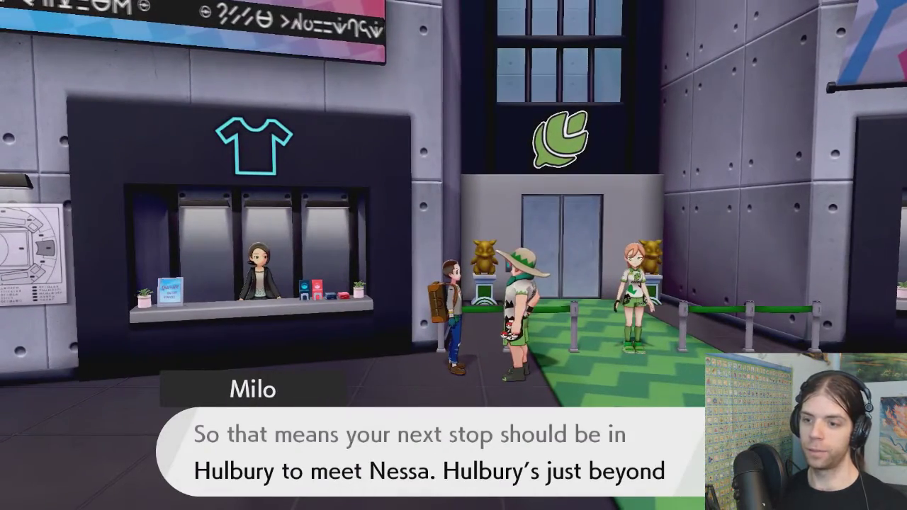
pyautogui.press('Return')
pyautogui.press('Return')
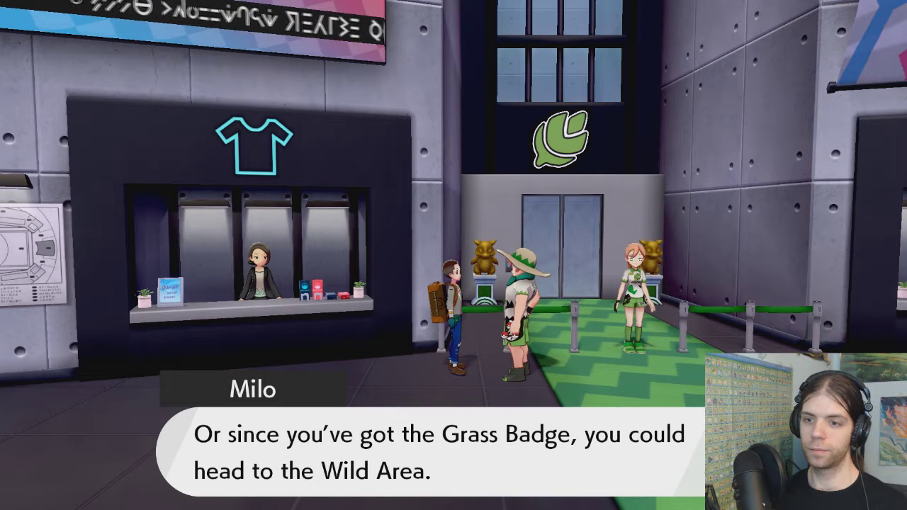
pyautogui.press('Return')
pyautogui.press('Return')
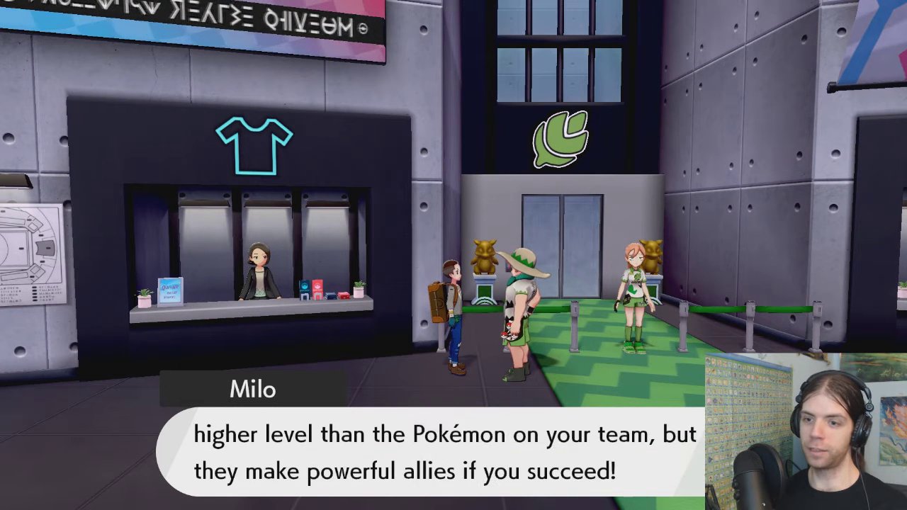
pyautogui.press('Return')
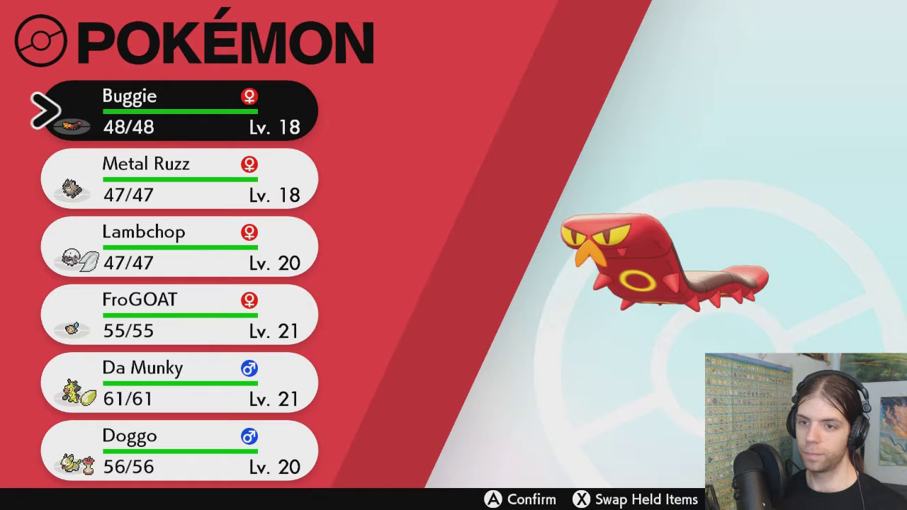
# Look over the Pokémon party list and leave the main menu.
pyautogui.click(177, 178)
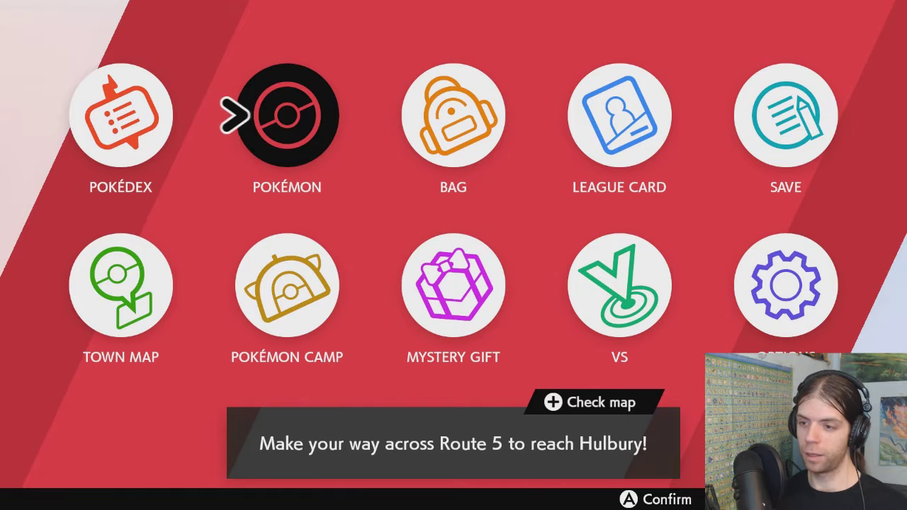
pyautogui.press('Escape')
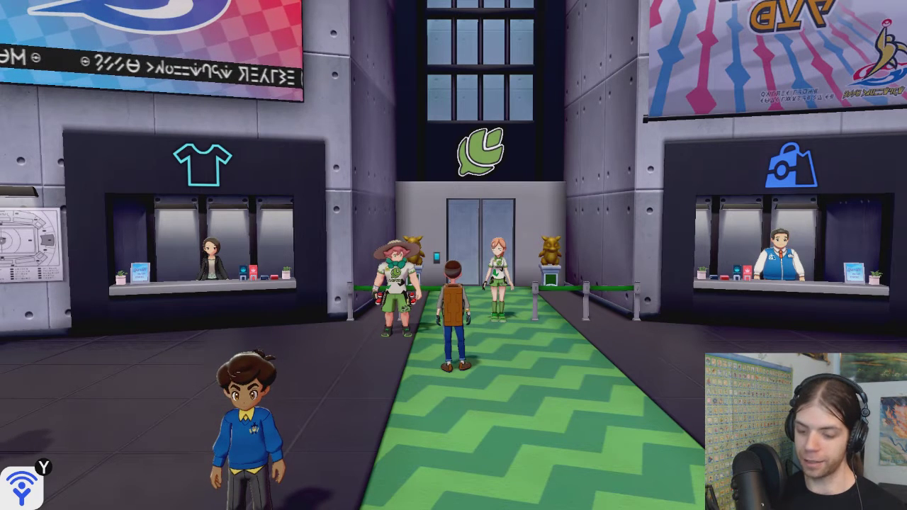
# Close Pokémon Sword from the console's home screen and launch it again.
pyautogui.press('x')
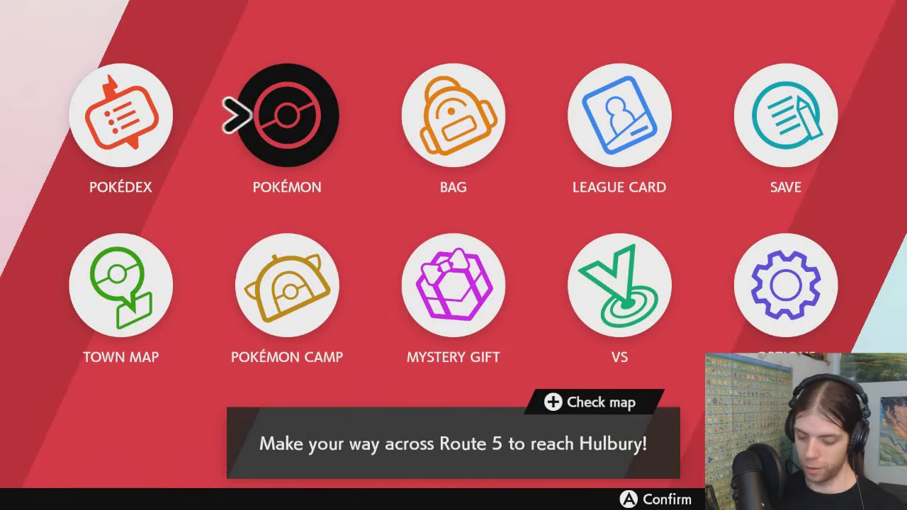
pyautogui.press('Home')
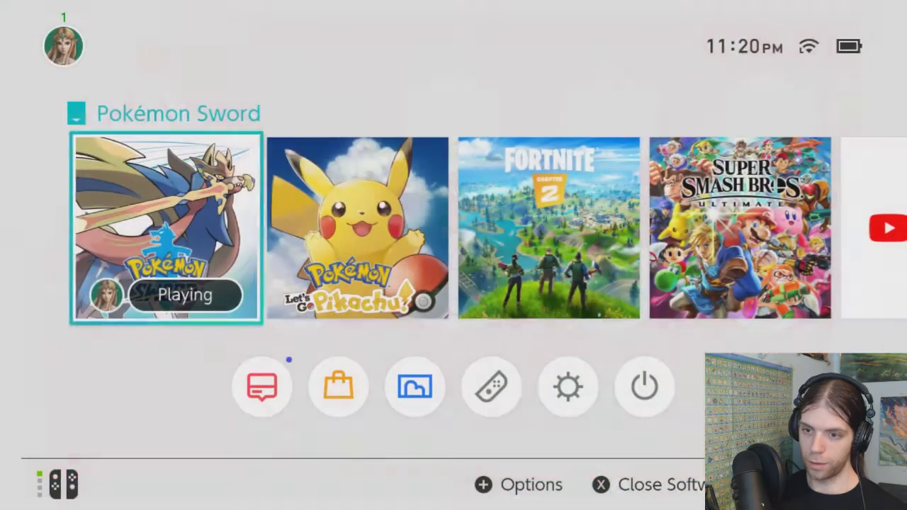
pyautogui.press('x')
pyautogui.press('a')
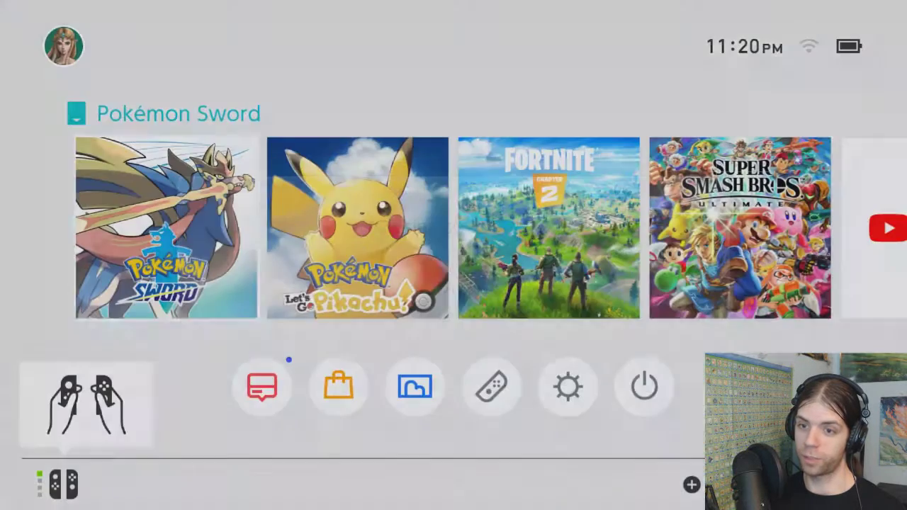
pyautogui.press('a')
pyautogui.press('a')
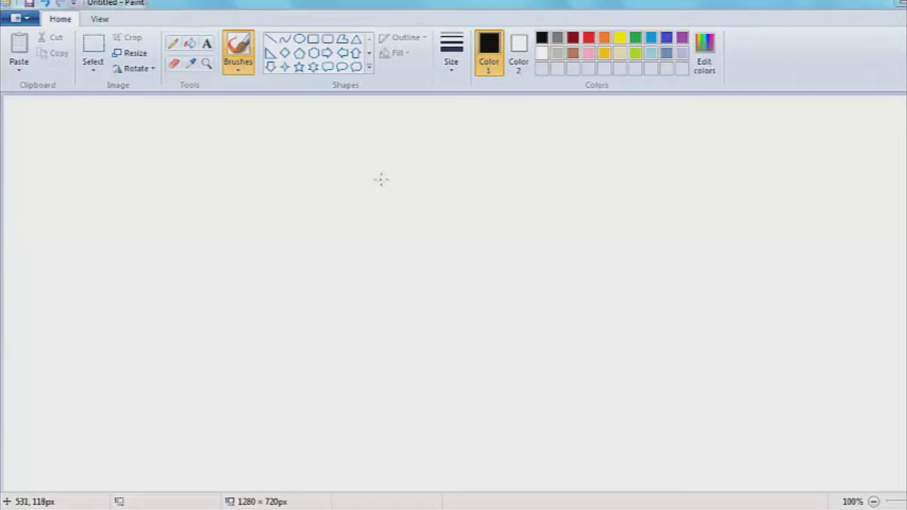
# Switch to Paint and sketch an upright oval labelled "Me" with a small flat shape labelled "good" beside it.
pyautogui.moveTo(382, 178)
pyautogui.mouseDown()
pyautogui.moveTo(409, 240)
pyautogui.moveTo(387, 179)
pyautogui.moveTo(429, 175)
pyautogui.moveTo(433, 190)
pyautogui.mouseUp()
pyautogui.moveTo(441, 188)
pyautogui.mouseDown()
pyautogui.moveTo(460, 186)
pyautogui.moveTo(464, 202)
pyautogui.mouseUp()
pyautogui.moveTo(299, 258)
pyautogui.mouseDown()
pyautogui.moveTo(262, 265)
pyautogui.moveTo(261, 251)
pyautogui.mouseUp()
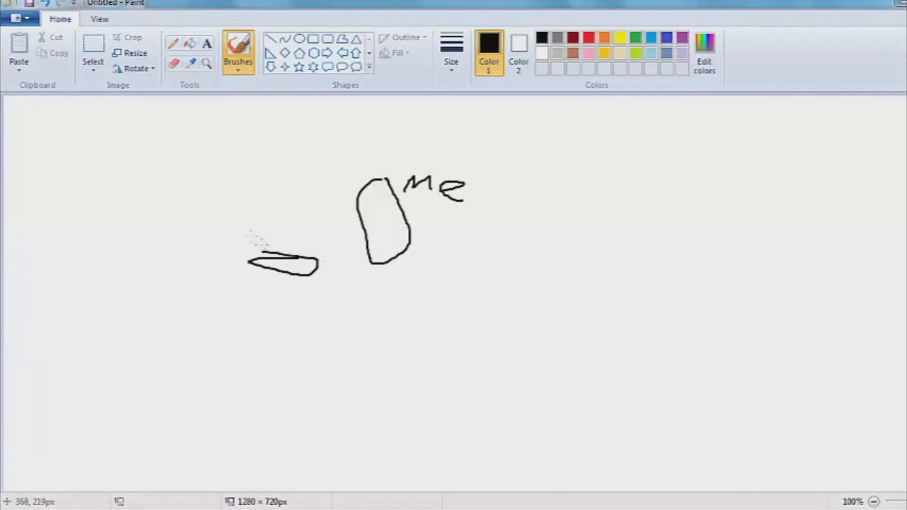
pyautogui.moveTo(228, 206)
pyautogui.mouseDown()
pyautogui.moveTo(212, 211)
pyautogui.moveTo(224, 230)
pyautogui.moveTo(245, 204)
pyautogui.moveTo(281, 225)
pyautogui.moveTo(301, 215)
pyautogui.mouseUp()
pyautogui.moveTo(318, 221)
pyautogui.mouseDown()
pyautogui.moveTo(310, 227)
pyautogui.moveTo(328, 193)
pyautogui.mouseUp()
# Brush two long curved lines beneath the labelled shapes and an arrow pointing left beside the word "good".
pyautogui.moveTo(481, 277)
pyautogui.mouseDown()
pyautogui.moveTo(131, 301)
pyautogui.moveTo(64, 251)
pyautogui.mouseUp()
pyautogui.moveTo(493, 291)
pyautogui.mouseDown()
pyautogui.moveTo(309, 322)
pyautogui.moveTo(54, 285)
pyautogui.mouseUp()
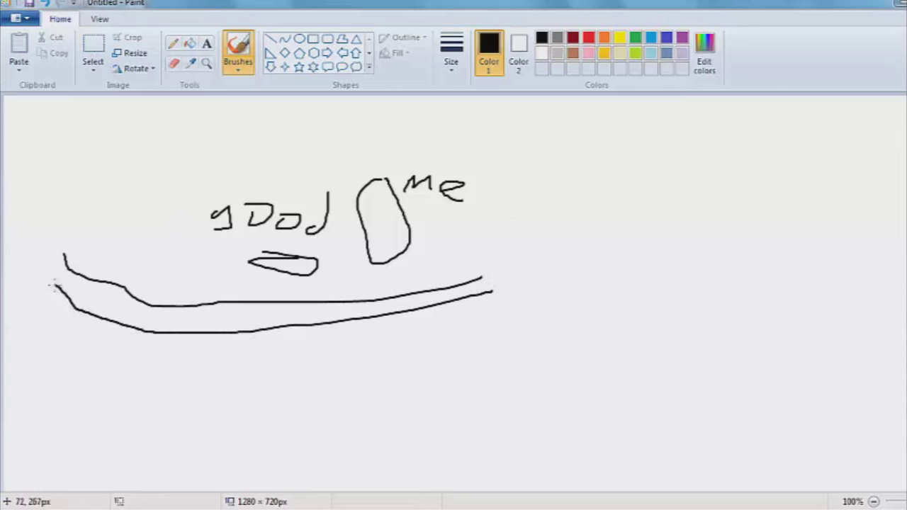
pyautogui.moveTo(149, 188)
pyautogui.mouseDown()
pyautogui.moveTo(156, 223)
pyautogui.moveTo(81, 186)
pyautogui.moveTo(140, 157)
pyautogui.mouseUp()
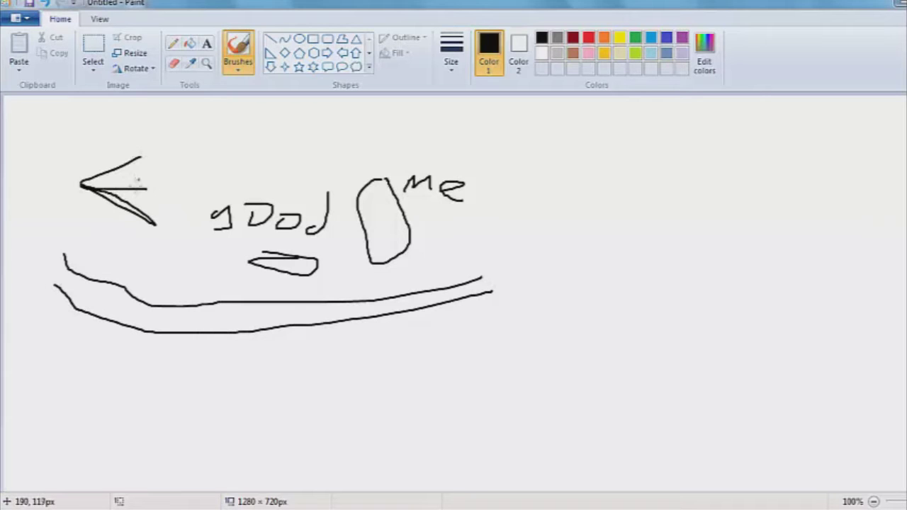
pyautogui.moveTo(102, 184); pyautogui.dragTo(141, 185)
pyautogui.moveTo(195, 185); pyautogui.dragTo(208, 186)
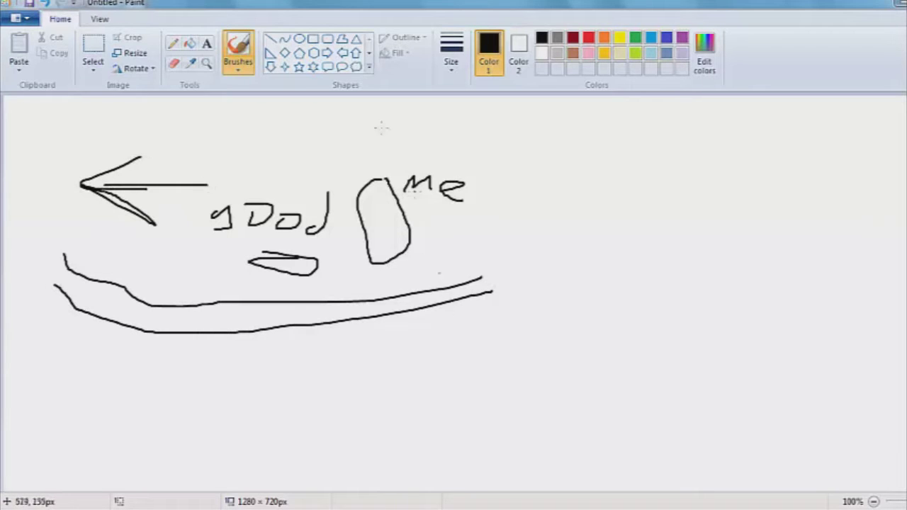
# Select the whole sketch and delete it to clear the canvas.
pyautogui.click(93, 53)
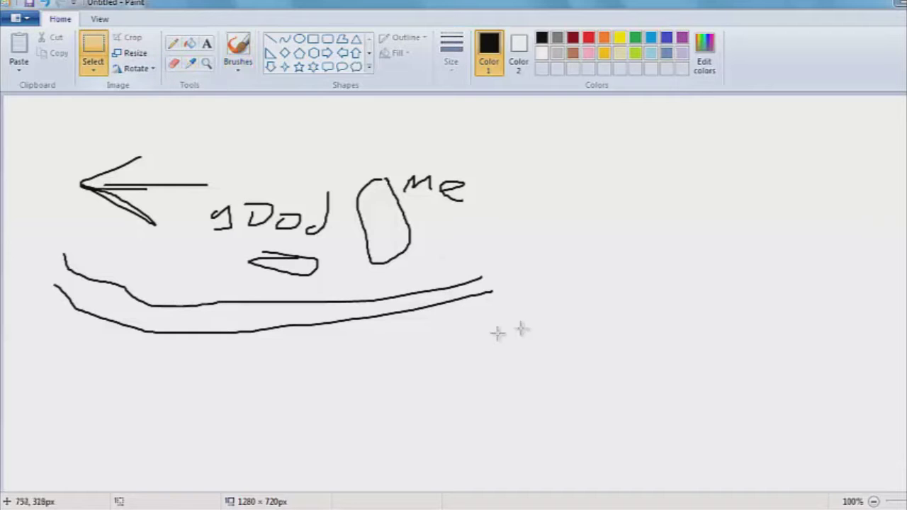
pyautogui.moveTo(501, 360)
pyautogui.mouseDown()
pyautogui.moveTo(3, 214)
pyautogui.moveTo(24, 138)
pyautogui.mouseUp()
pyautogui.press('Delete')
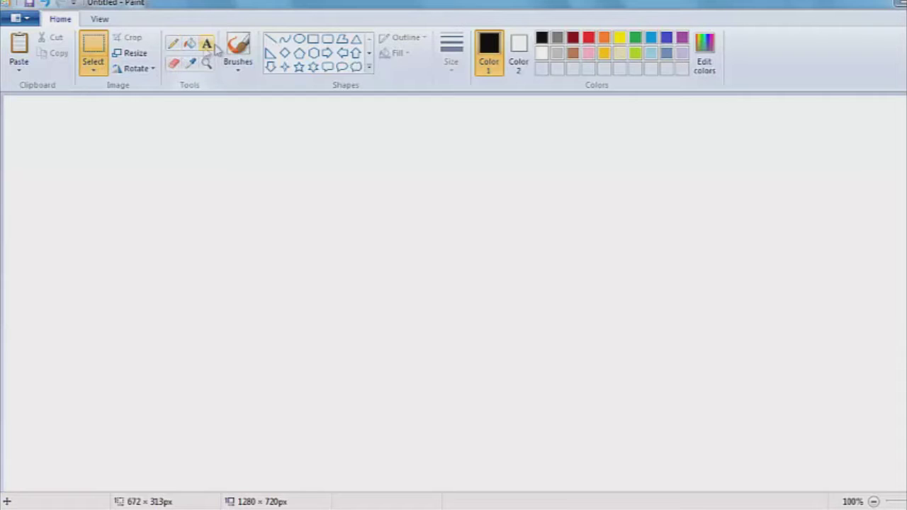
# Brush five curved paths that branch out from a shared junction near the middle of the canvas.
pyautogui.click(238, 48)
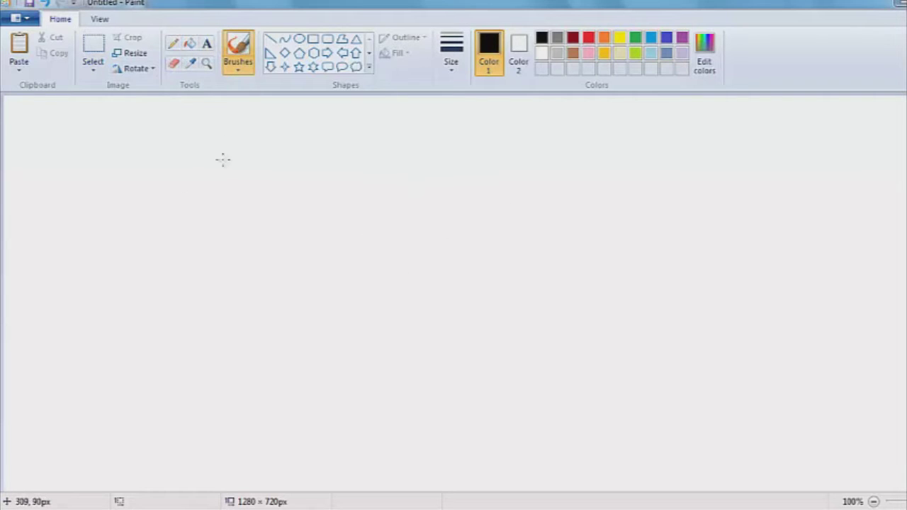
pyautogui.moveTo(370, 291)
pyautogui.mouseDown()
pyautogui.moveTo(346, 239)
pyautogui.moveTo(209, 164)
pyautogui.mouseUp()
pyautogui.moveTo(370, 295)
pyautogui.mouseDown()
pyautogui.moveTo(114, 226)
pyautogui.moveTo(49, 200)
pyautogui.mouseUp()
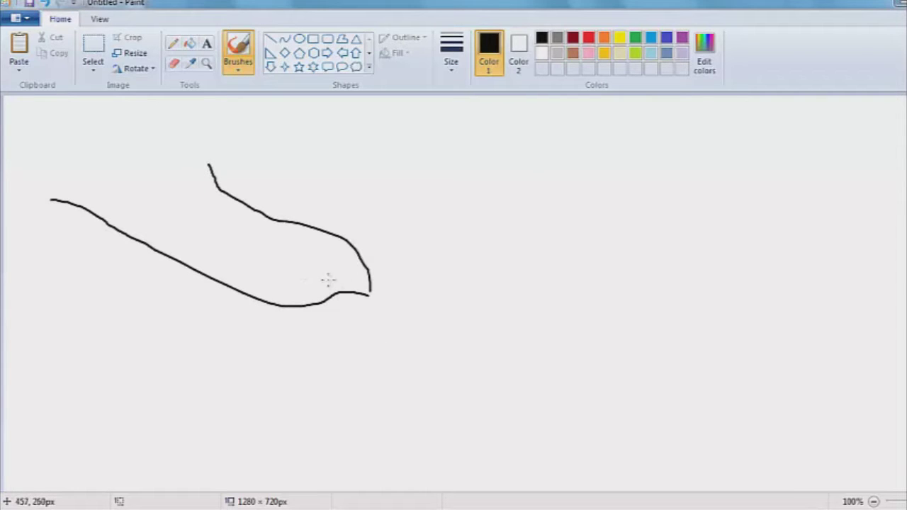
pyautogui.moveTo(369, 293)
pyautogui.mouseDown()
pyautogui.moveTo(115, 372)
pyautogui.moveTo(91, 370)
pyautogui.mouseUp()
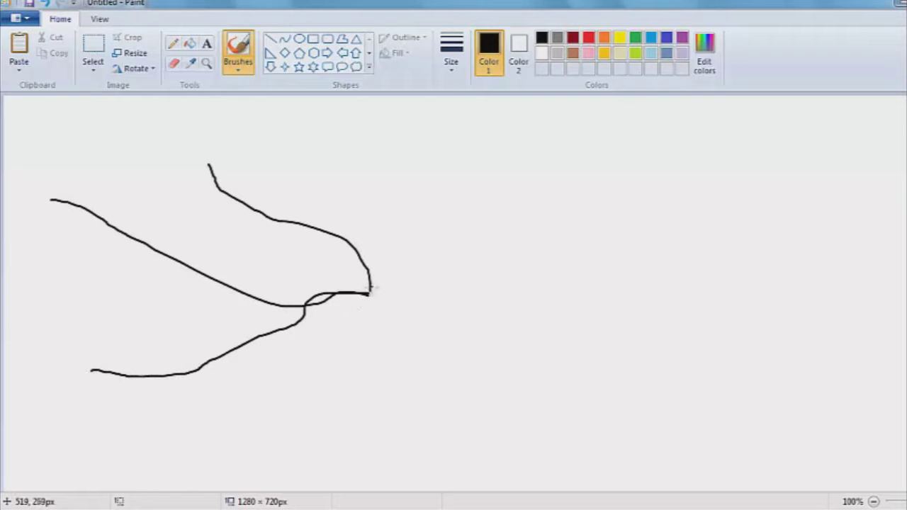
pyautogui.moveTo(370, 293)
pyautogui.mouseDown()
pyautogui.moveTo(418, 208)
pyautogui.moveTo(416, 170)
pyautogui.mouseUp()
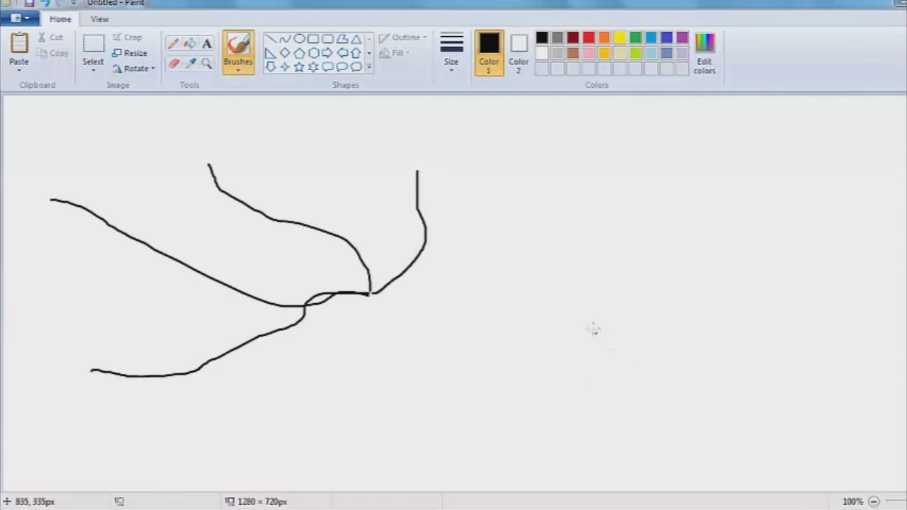
pyautogui.moveTo(610, 306)
pyautogui.mouseDown()
pyautogui.moveTo(470, 314)
pyautogui.moveTo(362, 299)
pyautogui.mouseUp()
# Add a stick figure with a scribbled streak above the right-hand path and small circles beside three other paths.
pyautogui.moveTo(564, 261)
pyautogui.mouseDown()
pyautogui.moveTo(540, 295)
pyautogui.moveTo(576, 298)
pyautogui.mouseUp()
pyautogui.moveTo(563, 267)
pyautogui.mouseDown()
pyautogui.moveTo(545, 249)
pyautogui.moveTo(584, 254)
pyautogui.moveTo(569, 256)
pyautogui.moveTo(749, 216)
pyautogui.moveTo(645, 254)
pyautogui.mouseUp()
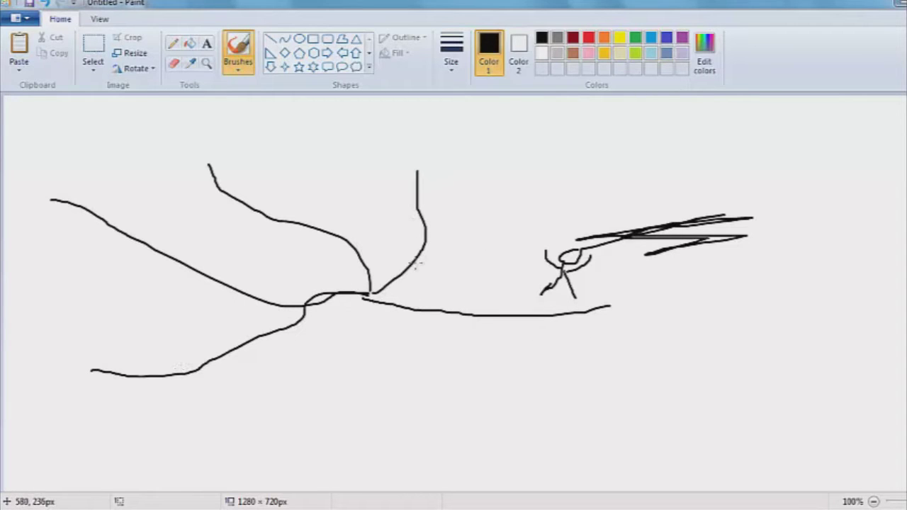
pyautogui.moveTo(435, 190)
pyautogui.mouseDown()
pyautogui.moveTo(446, 195)
pyautogui.moveTo(435, 189)
pyautogui.mouseUp()
pyautogui.moveTo(129, 351); pyautogui.dragTo(127, 347)
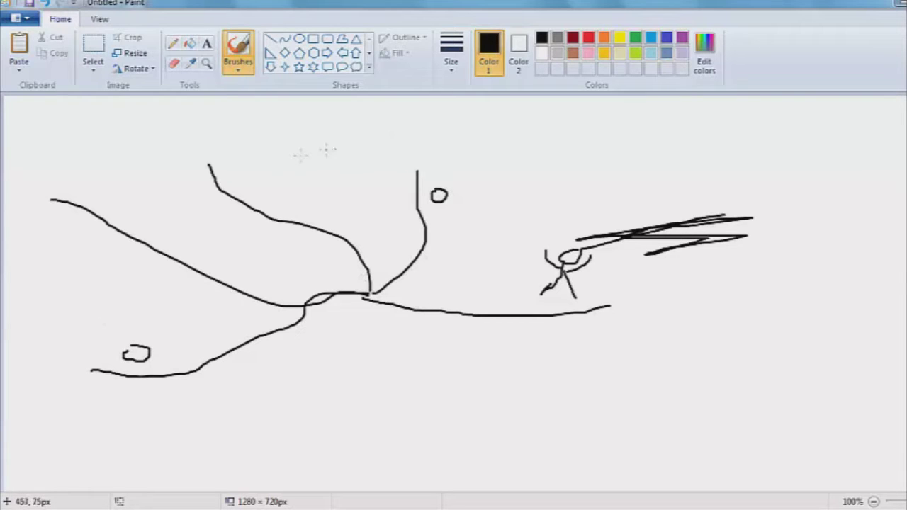
pyautogui.moveTo(236, 183); pyautogui.dragTo(256, 185)
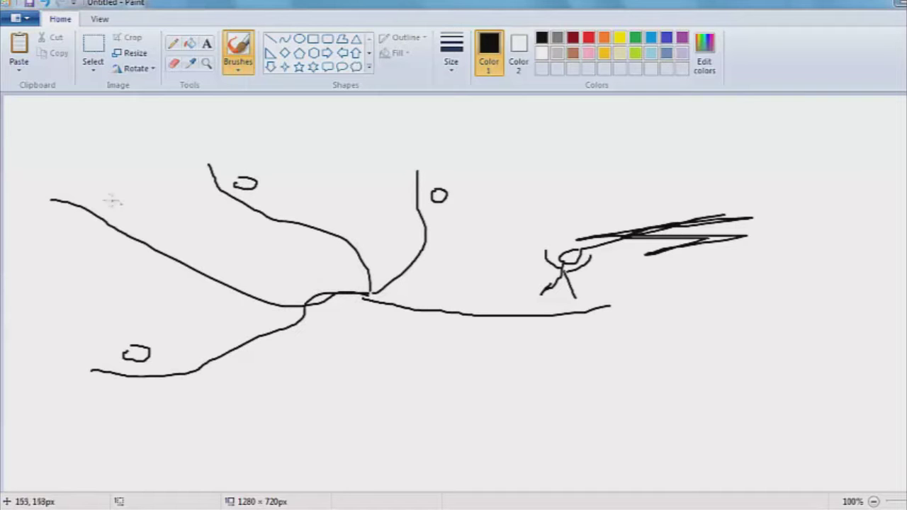
# Select the branching-path drawing and delete it.
pyautogui.click(92, 51)
pyautogui.moveTo(770, 413); pyautogui.dragTo(70, 163)
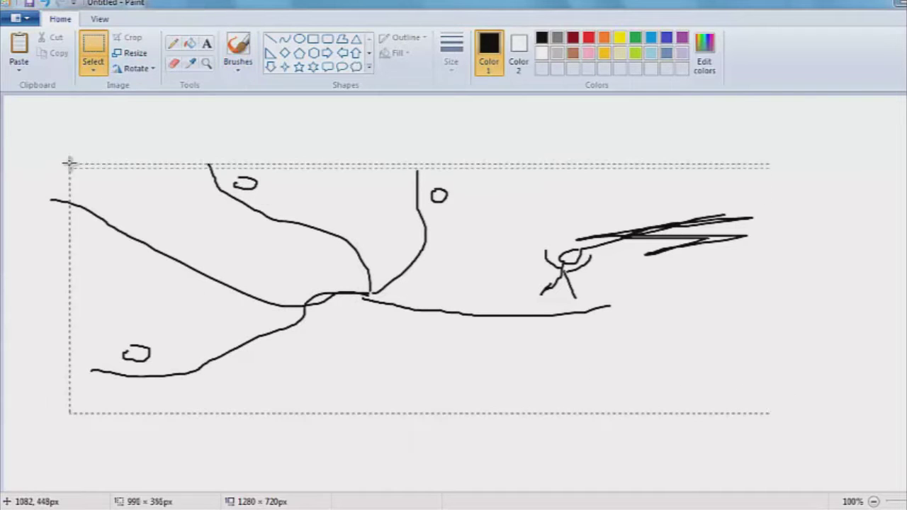
pyautogui.press('Delete')
# Brush a large closed loop with a path curving down from its lower edge and a second path rising to the right.
pyautogui.click(238, 51)
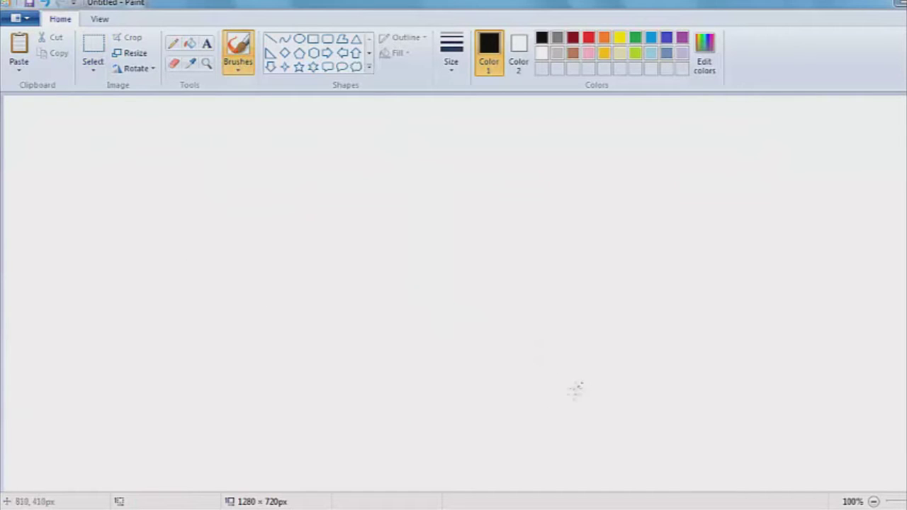
pyautogui.moveTo(587, 407)
pyautogui.mouseDown()
pyautogui.moveTo(132, 193)
pyautogui.moveTo(620, 204)
pyautogui.moveTo(345, 298)
pyautogui.mouseUp()
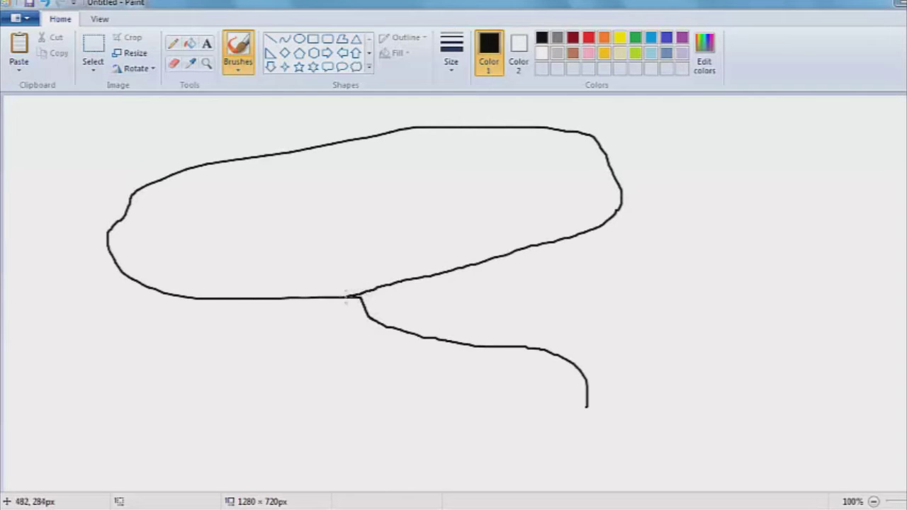
pyautogui.moveTo(587, 394); pyautogui.dragTo(730, 277)
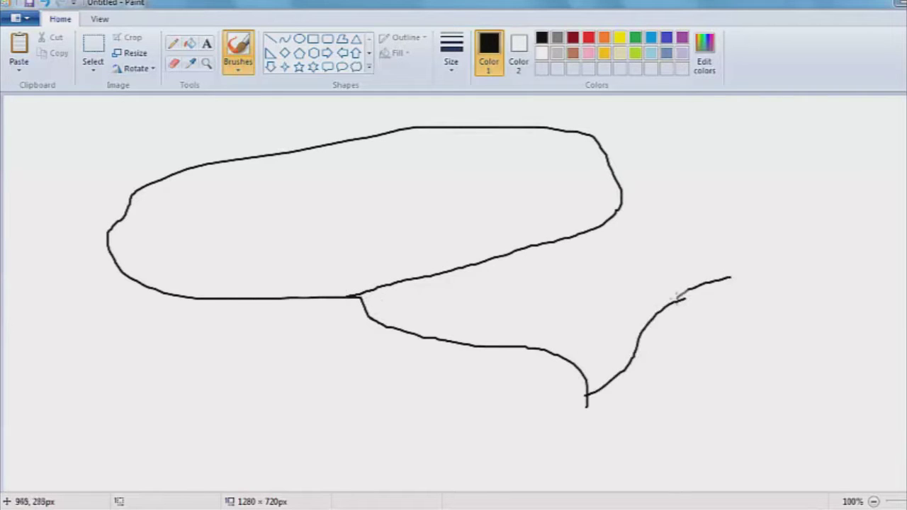
# Add an oval and a tall arched shape at the right path's end, a dome below the junction, and a small circle inside the loop.
pyautogui.moveTo(678, 300)
pyautogui.mouseDown()
pyautogui.moveTo(745, 268)
pyautogui.moveTo(731, 277)
pyautogui.moveTo(732, 172)
pyautogui.moveTo(787, 249)
pyautogui.moveTo(721, 258)
pyautogui.mouseUp()
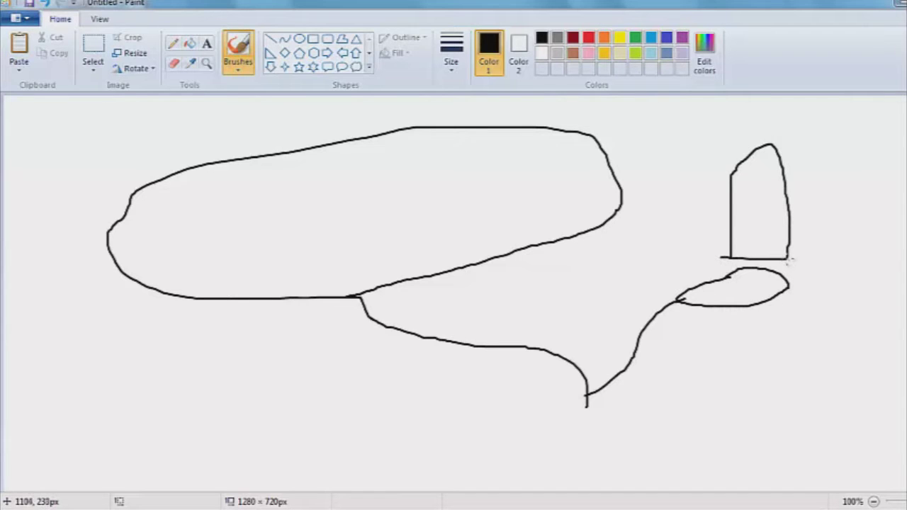
pyautogui.moveTo(564, 450)
pyautogui.mouseDown()
pyautogui.moveTo(494, 394)
pyautogui.moveTo(536, 449)
pyautogui.moveTo(529, 458)
pyautogui.moveTo(432, 453)
pyautogui.mouseUp()
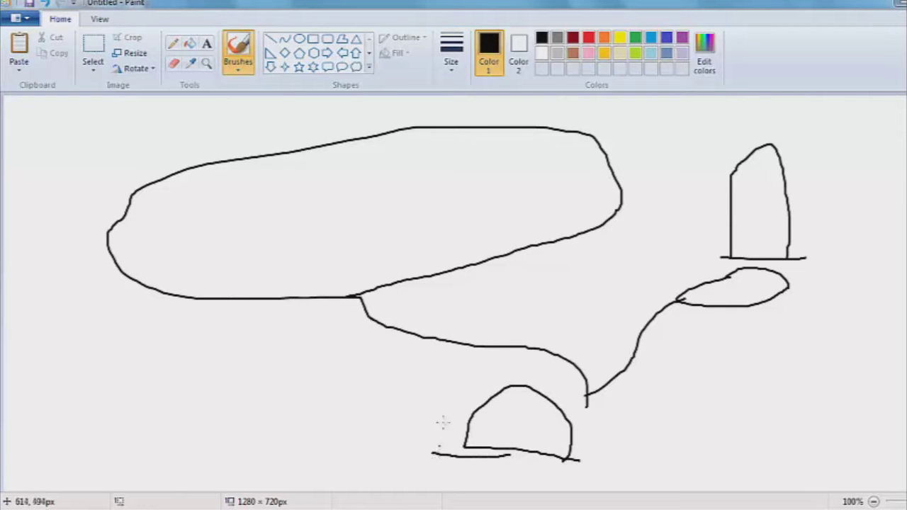
pyautogui.moveTo(400, 256); pyautogui.dragTo(421, 251)
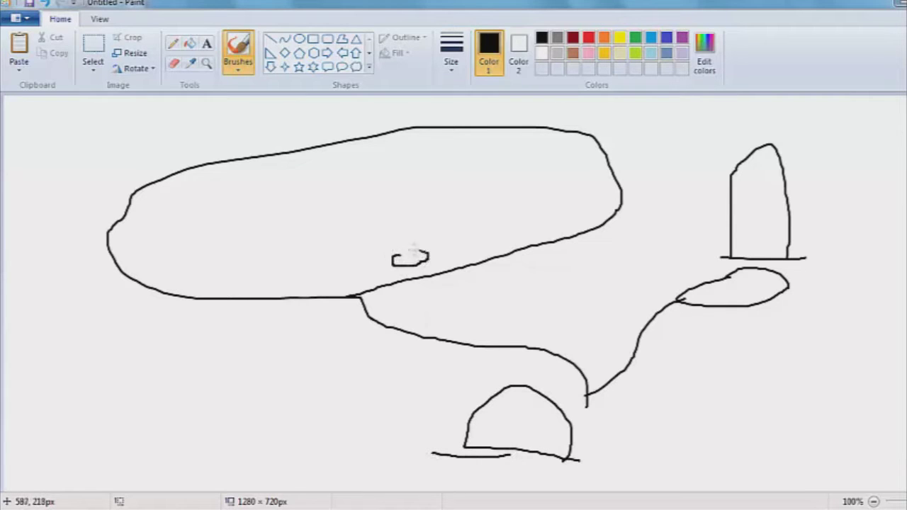
# Draw a tall stick figure labelled "Me" on a blank canvas with a smaller stick figure beside it.
pyautogui.moveTo(158, 165)
pyautogui.mouseDown()
pyautogui.moveTo(143, 196)
pyautogui.moveTo(132, 272)
pyautogui.moveTo(111, 309)
pyautogui.moveTo(122, 264)
pyautogui.mouseUp()
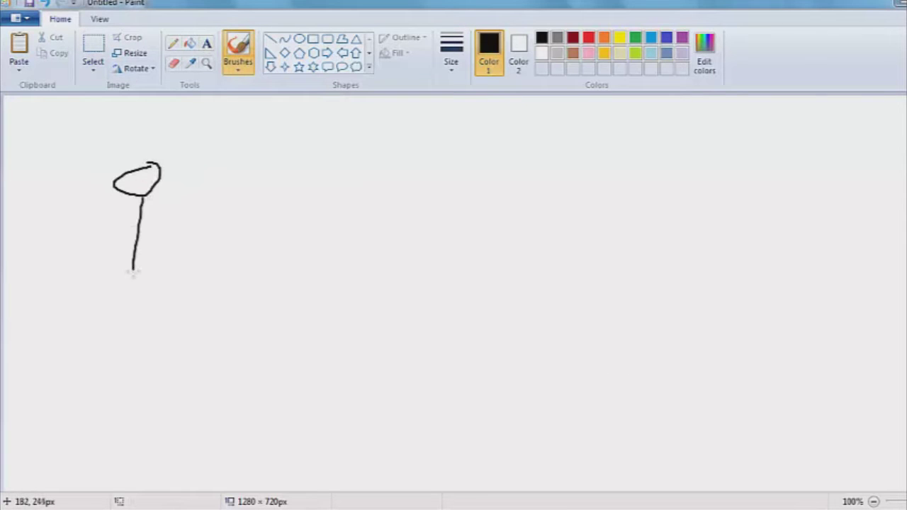
pyautogui.moveTo(134, 228)
pyautogui.mouseDown()
pyautogui.moveTo(110, 257)
pyautogui.moveTo(155, 252)
pyautogui.moveTo(165, 262)
pyautogui.mouseUp()
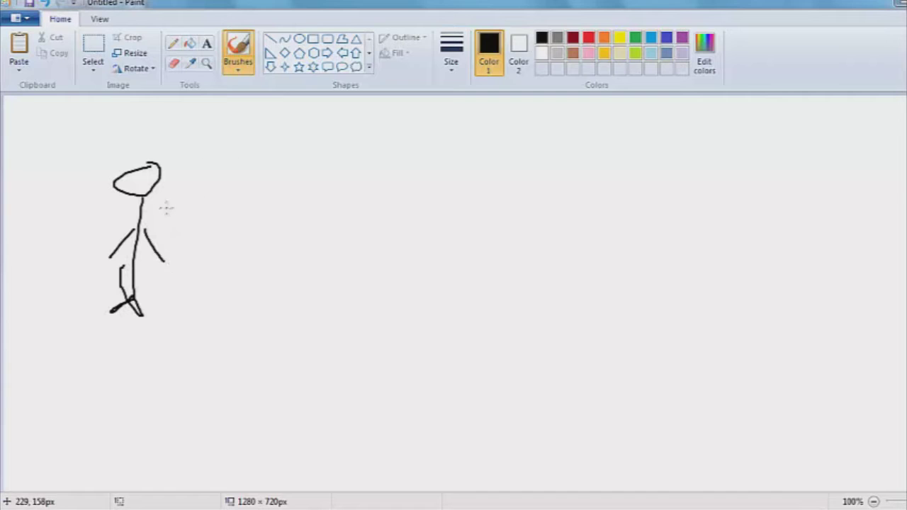
pyautogui.moveTo(157, 209); pyautogui.dragTo(175, 210)
pyautogui.moveTo(183, 211)
pyautogui.mouseDown()
pyautogui.moveTo(196, 205)
pyautogui.moveTo(186, 221)
pyautogui.moveTo(267, 238)
pyautogui.moveTo(233, 220)
pyautogui.moveTo(241, 291)
pyautogui.moveTo(227, 306)
pyautogui.moveTo(247, 306)
pyautogui.mouseUp()
pyautogui.moveTo(237, 256)
pyautogui.mouseDown()
pyautogui.moveTo(225, 275)
pyautogui.moveTo(255, 277)
pyautogui.mouseUp()
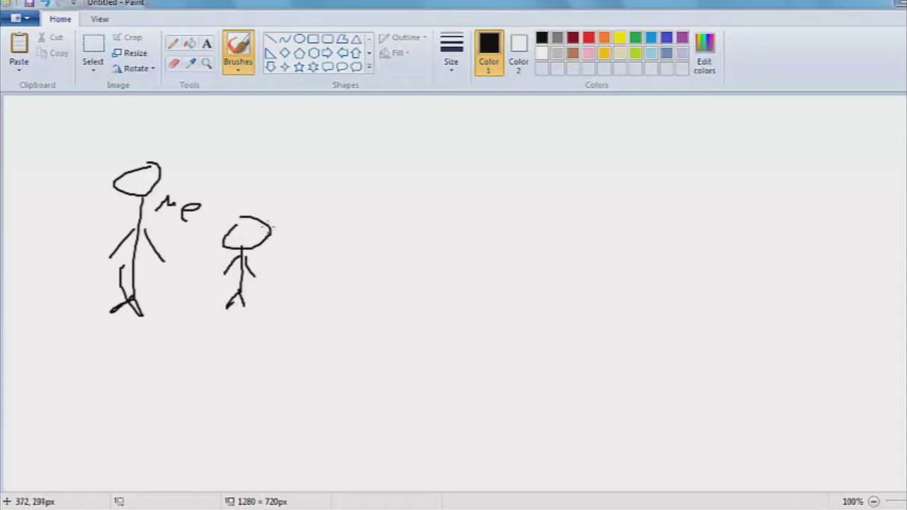
# Add hair to both sides of the smaller figure's head and handwrite "girl with treasure" beside it.
pyautogui.moveTo(268, 225); pyautogui.dragTo(276, 257)
pyautogui.moveTo(224, 229); pyautogui.dragTo(206, 250)
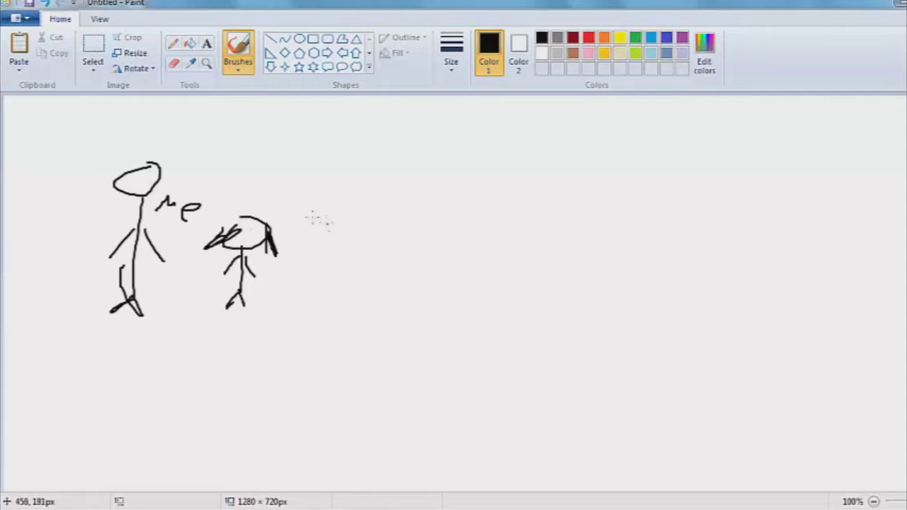
pyautogui.moveTo(291, 248)
pyautogui.mouseDown()
pyautogui.moveTo(296, 227)
pyautogui.moveTo(318, 248)
pyautogui.moveTo(292, 248)
pyautogui.moveTo(314, 265)
pyautogui.moveTo(366, 226)
pyautogui.moveTo(383, 253)
pyautogui.mouseUp()
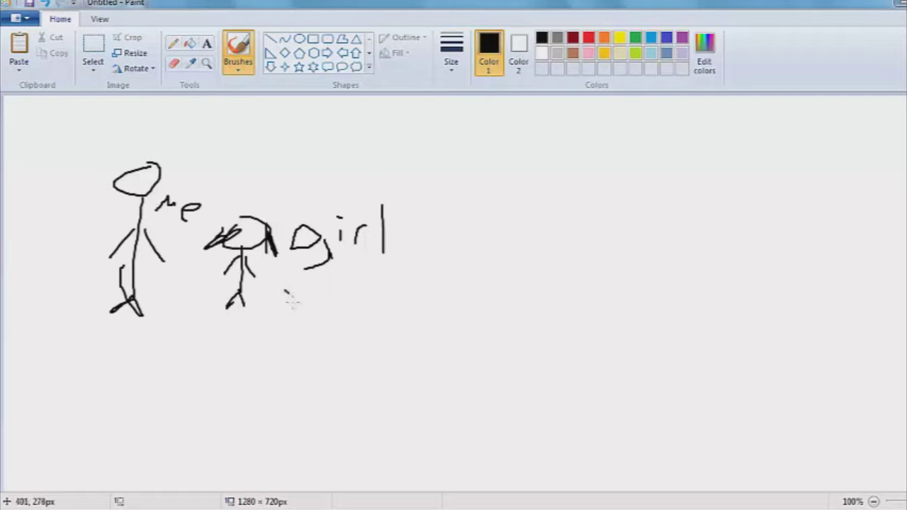
pyautogui.moveTo(288, 296)
pyautogui.mouseDown()
pyautogui.moveTo(319, 292)
pyautogui.moveTo(327, 302)
pyautogui.mouseUp()
pyautogui.click(329, 279)
pyautogui.moveTo(352, 270)
pyautogui.mouseDown()
pyautogui.moveTo(351, 302)
pyautogui.moveTo(362, 286)
pyautogui.moveTo(400, 311)
pyautogui.mouseUp()
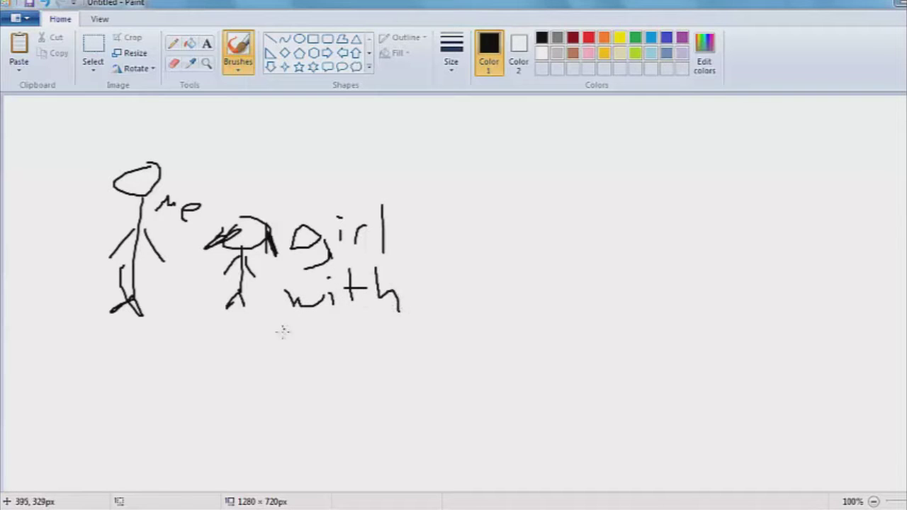
pyautogui.moveTo(263, 337)
pyautogui.mouseDown()
pyautogui.moveTo(262, 358)
pyautogui.moveTo(317, 340)
pyautogui.moveTo(330, 352)
pyautogui.moveTo(358, 344)
pyautogui.moveTo(371, 356)
pyautogui.mouseUp()
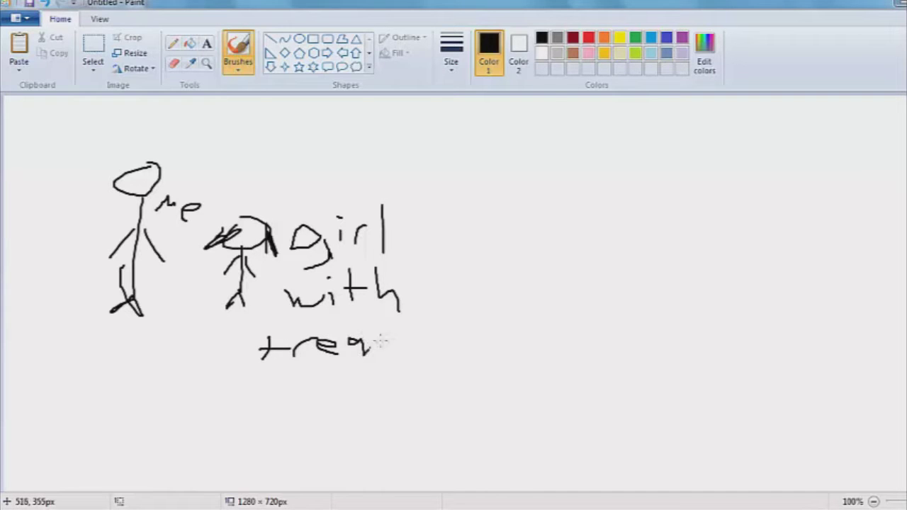
pyautogui.moveTo(401, 329)
pyautogui.mouseDown()
pyautogui.moveTo(372, 356)
pyautogui.moveTo(500, 347)
pyautogui.moveTo(523, 362)
pyautogui.mouseUp()
# Select both stick figures with their handwritten labels and delete them.
pyautogui.click(92, 65)
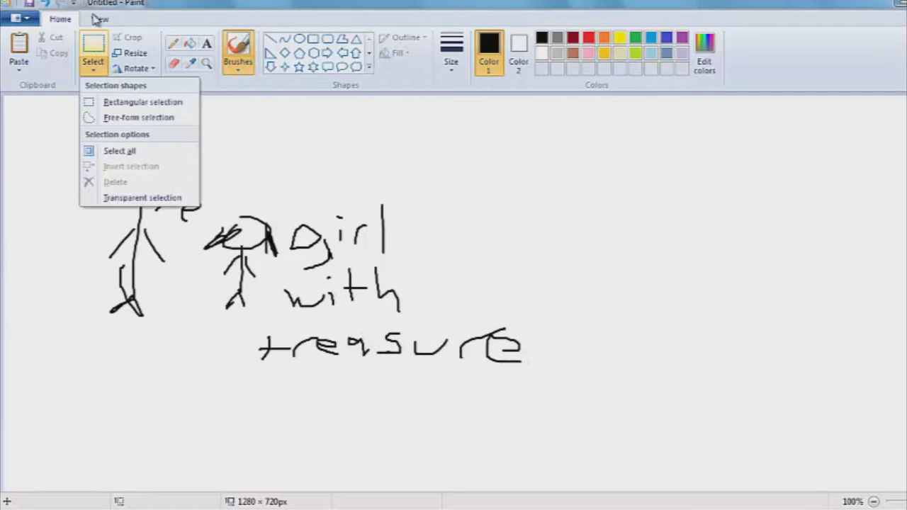
pyautogui.click(96, 47)
pyautogui.moveTo(526, 402); pyautogui.dragTo(78, 122)
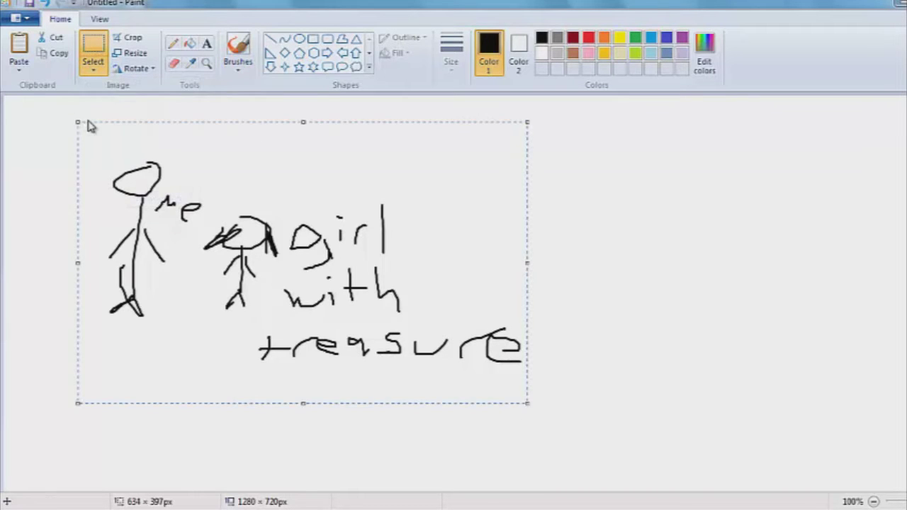
pyautogui.press('Delete')
# Brush a large closed loop with a short path leaving its lower edge and a small circle inside near that path.
pyautogui.click(238, 50)
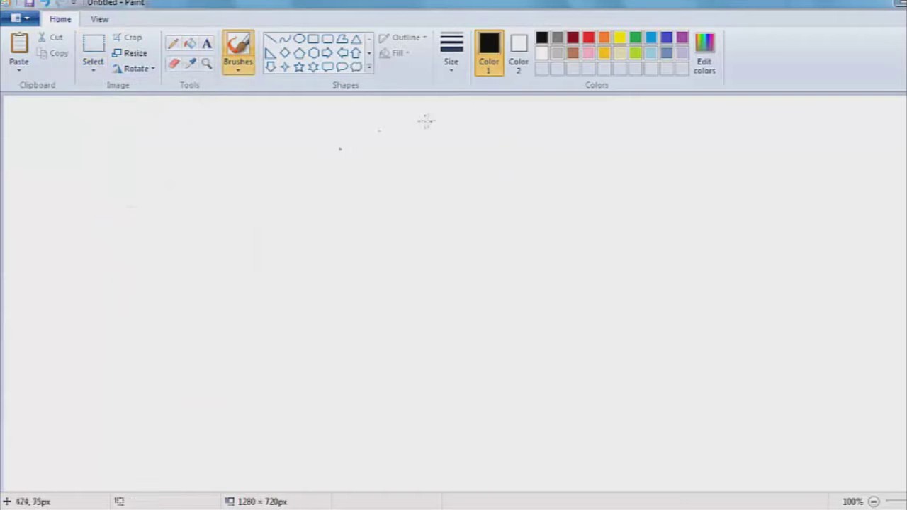
pyautogui.moveTo(426, 121)
pyautogui.mouseDown()
pyautogui.moveTo(31, 304)
pyautogui.moveTo(740, 309)
pyautogui.moveTo(371, 126)
pyautogui.mouseUp()
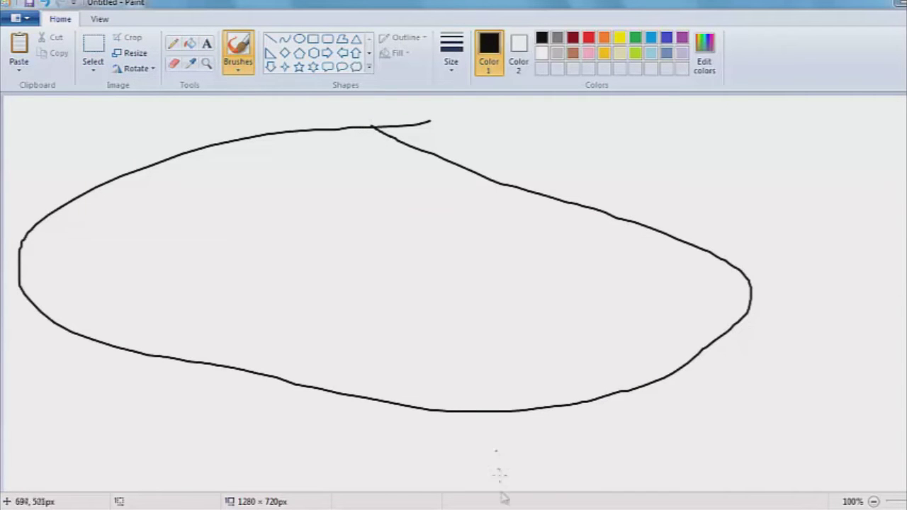
pyautogui.moveTo(542, 475); pyautogui.dragTo(493, 406)
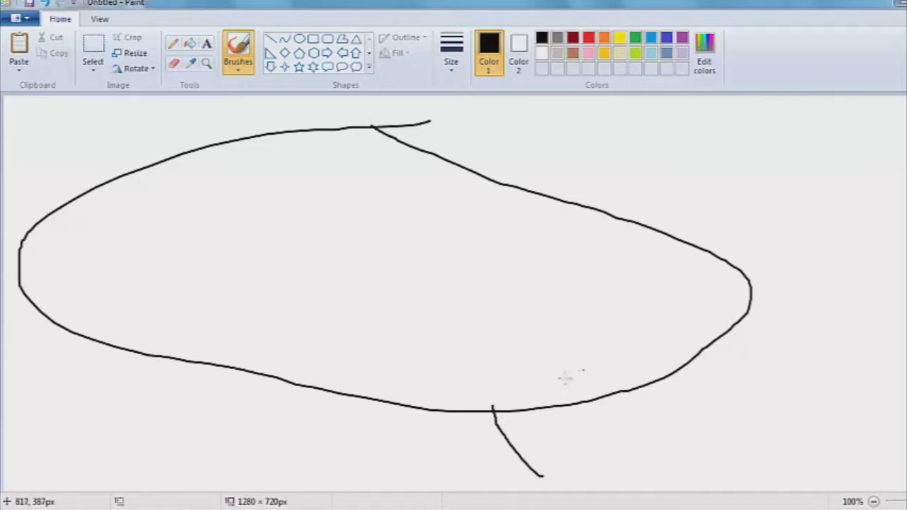
pyautogui.moveTo(566, 377); pyautogui.dragTo(567, 382)
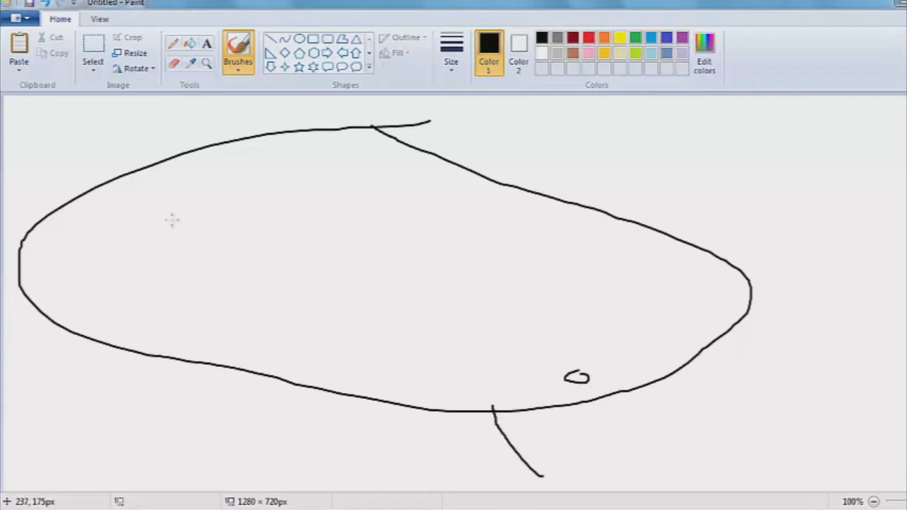
# Inside the loop, draw a figure beside an arched shape with nested details, a pair near the upper edge, and another at a curved line's end.
pyautogui.moveTo(170, 231)
pyautogui.mouseDown()
pyautogui.moveTo(97, 269)
pyautogui.moveTo(91, 293)
pyautogui.moveTo(178, 308)
pyautogui.moveTo(190, 252)
pyautogui.moveTo(180, 229)
pyautogui.moveTo(169, 265)
pyautogui.moveTo(167, 242)
pyautogui.moveTo(144, 243)
pyautogui.moveTo(141, 273)
pyautogui.moveTo(193, 285)
pyautogui.moveTo(169, 274)
pyautogui.moveTo(147, 287)
pyautogui.mouseUp()
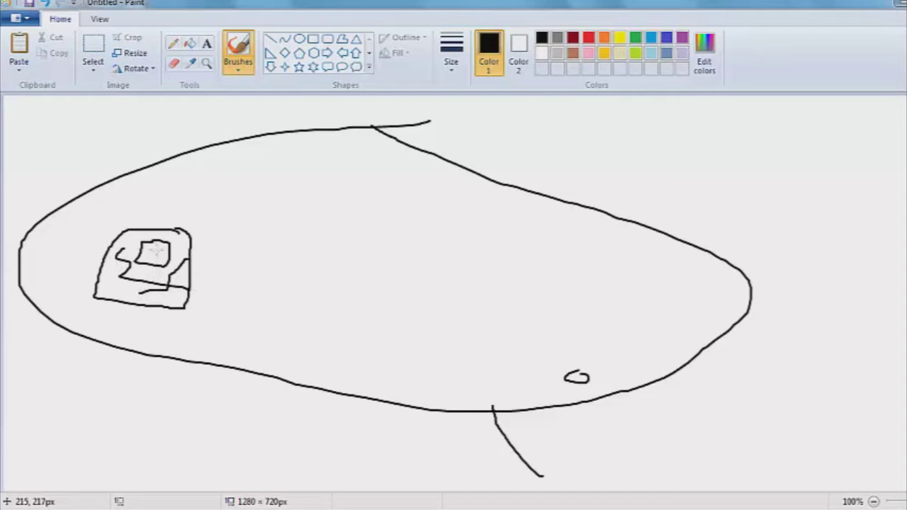
pyautogui.moveTo(162, 245); pyautogui.dragTo(156, 261)
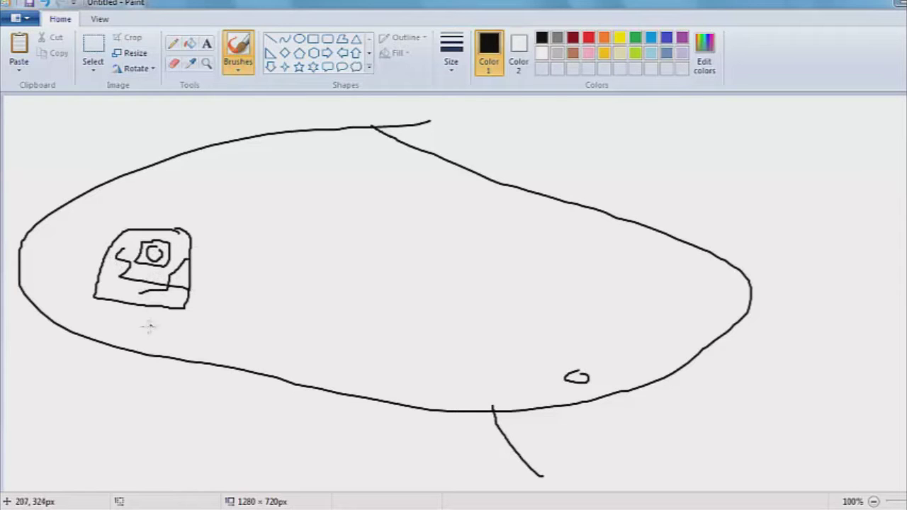
pyautogui.moveTo(82, 278)
pyautogui.mouseDown()
pyautogui.moveTo(62, 285)
pyautogui.moveTo(82, 283)
pyautogui.moveTo(73, 292)
pyautogui.moveTo(79, 314)
pyautogui.moveTo(69, 298)
pyautogui.moveTo(102, 301)
pyautogui.mouseUp()
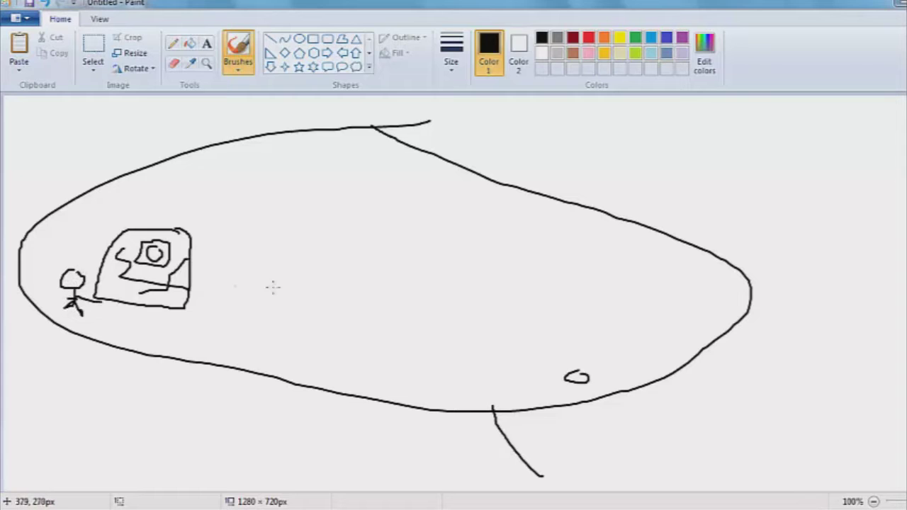
pyautogui.moveTo(456, 180)
pyautogui.mouseDown()
pyautogui.moveTo(491, 193)
pyautogui.moveTo(479, 221)
pyautogui.moveTo(466, 230)
pyautogui.moveTo(457, 224)
pyautogui.moveTo(497, 244)
pyautogui.mouseUp()
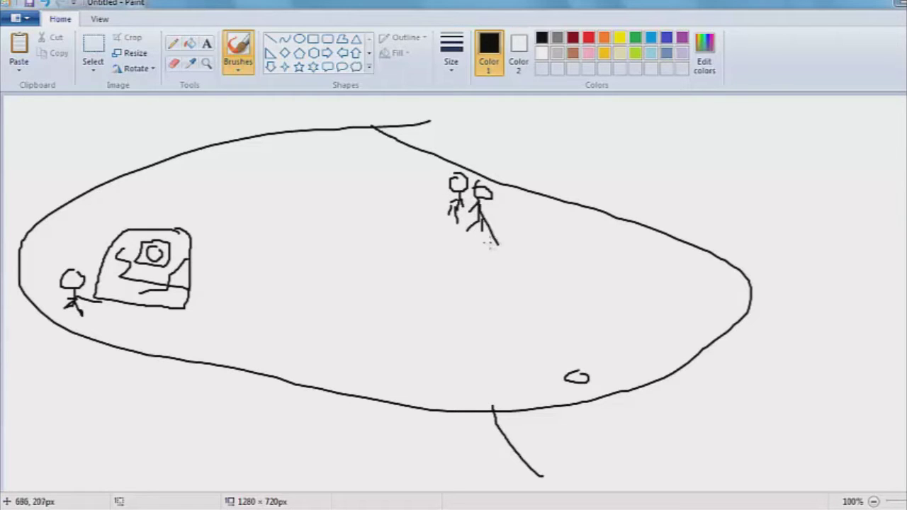
pyautogui.moveTo(483, 346)
pyautogui.mouseDown()
pyautogui.moveTo(352, 235)
pyautogui.moveTo(336, 234)
pyautogui.moveTo(364, 229)
pyautogui.moveTo(332, 268)
pyautogui.moveTo(315, 272)
pyautogui.moveTo(347, 252)
pyautogui.moveTo(349, 270)
pyautogui.mouseUp()
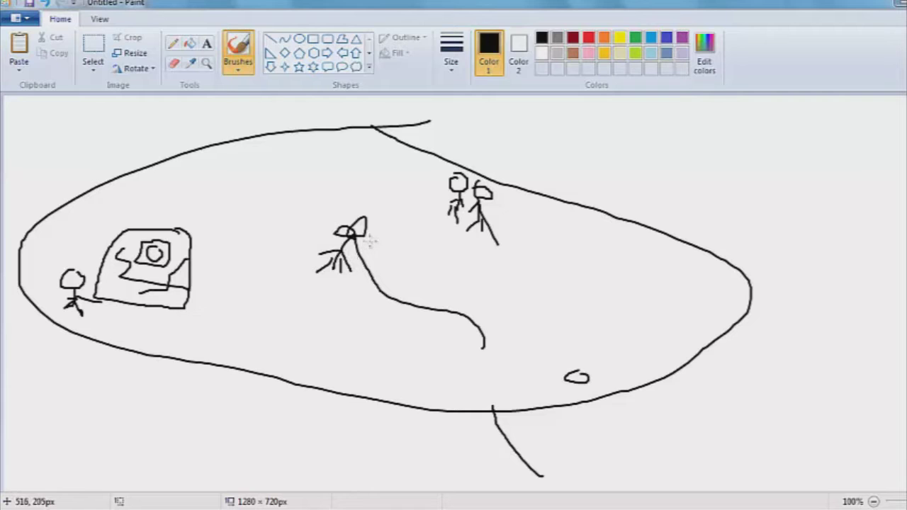
# Clear the canvas and draw two small stick figures with wide oval heads side by side near the lower edge.
pyautogui.hotkey('ctrl', 'a')
pyautogui.press('Delete')
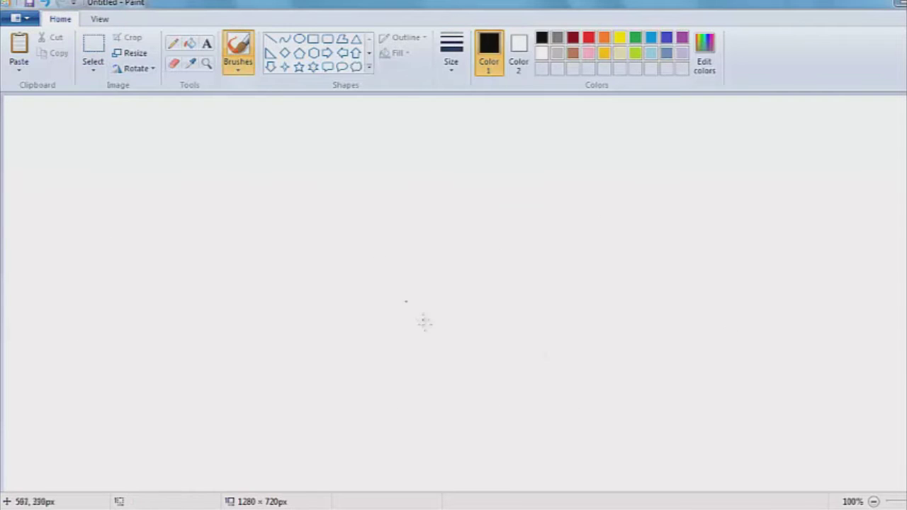
pyautogui.moveTo(479, 395)
pyautogui.mouseDown()
pyautogui.moveTo(472, 404)
pyautogui.moveTo(485, 391)
pyautogui.mouseUp()
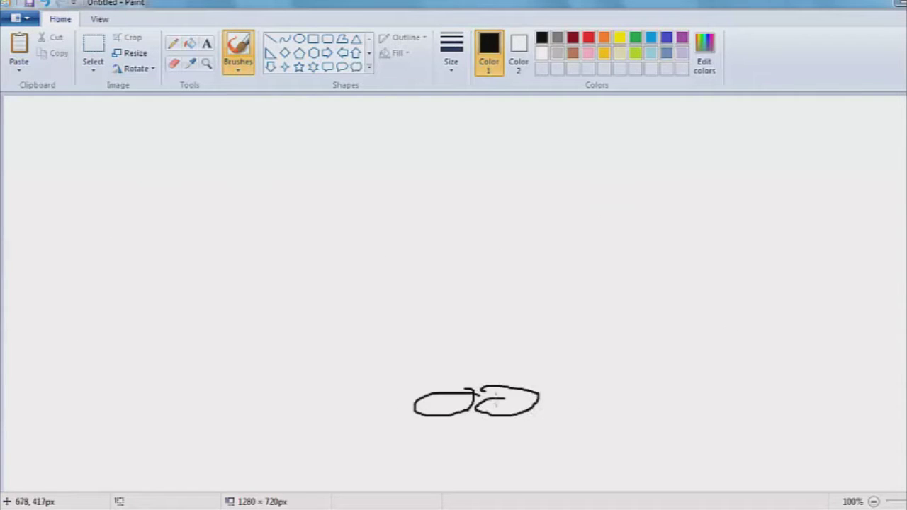
pyautogui.moveTo(437, 419); pyautogui.dragTo(431, 436)
pyautogui.moveTo(498, 418); pyautogui.dragTo(512, 429)
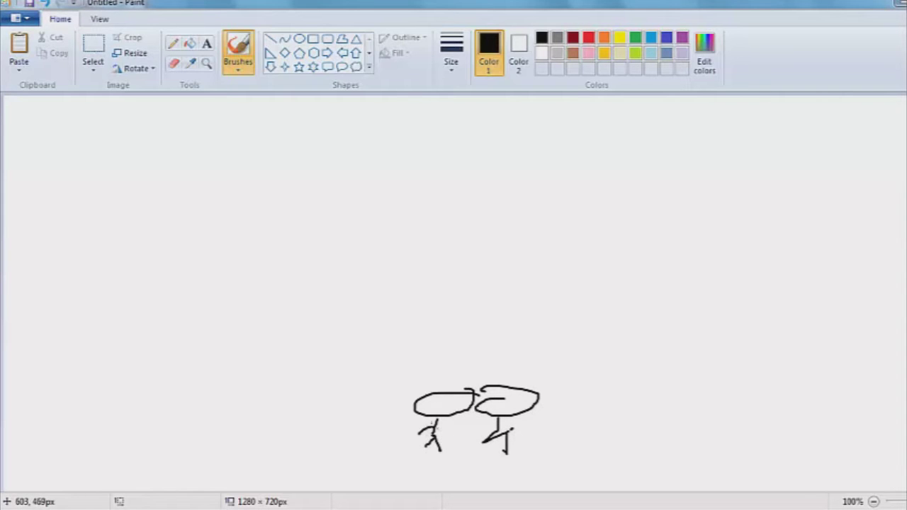
pyautogui.moveTo(431, 429); pyautogui.dragTo(465, 436)
# Left of the pair, draw a stick figure with scribbled hair, a second stick figure, and a small stacked shape beside it.
pyautogui.moveTo(240, 402)
pyautogui.mouseDown()
pyautogui.moveTo(238, 434)
pyautogui.moveTo(216, 411)
pyautogui.mouseUp()
pyautogui.moveTo(231, 442); pyautogui.dragTo(232, 461)
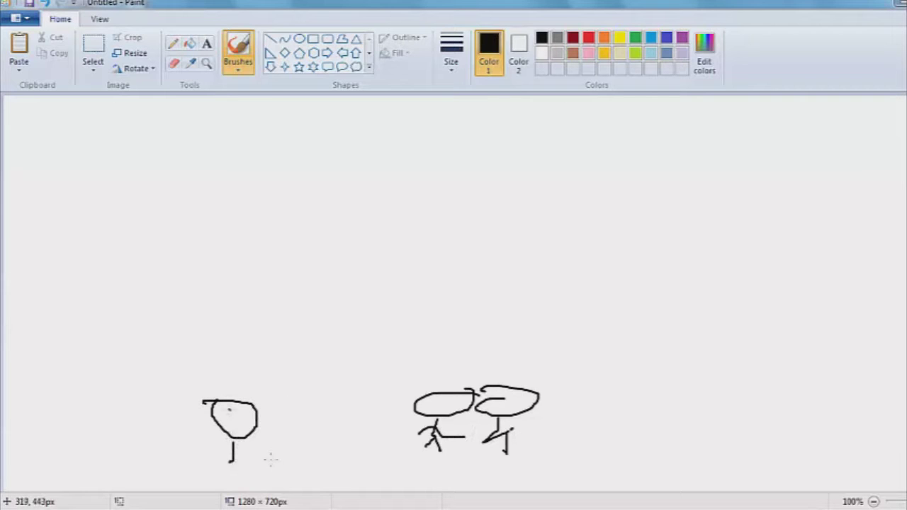
pyautogui.moveTo(214, 405)
pyautogui.mouseDown()
pyautogui.moveTo(272, 457)
pyautogui.moveTo(297, 462)
pyautogui.mouseUp()
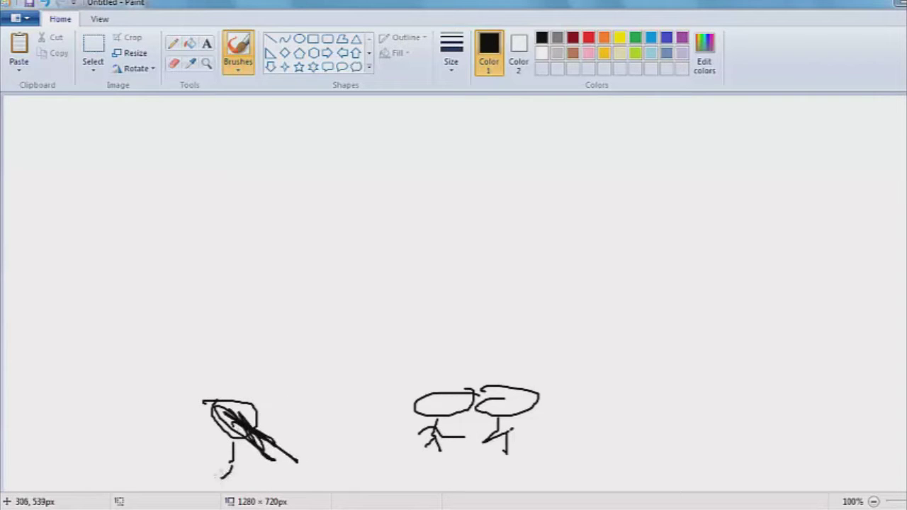
pyautogui.moveTo(217, 475)
pyautogui.mouseDown()
pyautogui.moveTo(246, 484)
pyautogui.moveTo(206, 468)
pyautogui.moveTo(220, 471)
pyautogui.mouseUp()
pyautogui.moveTo(167, 401)
pyautogui.mouseDown()
pyautogui.moveTo(169, 424)
pyautogui.moveTo(162, 399)
pyautogui.moveTo(151, 442)
pyautogui.mouseUp()
pyautogui.moveTo(141, 473)
pyautogui.mouseDown()
pyautogui.moveTo(170, 461)
pyautogui.moveTo(173, 476)
pyautogui.mouseUp()
pyautogui.moveTo(152, 432); pyautogui.dragTo(134, 440)
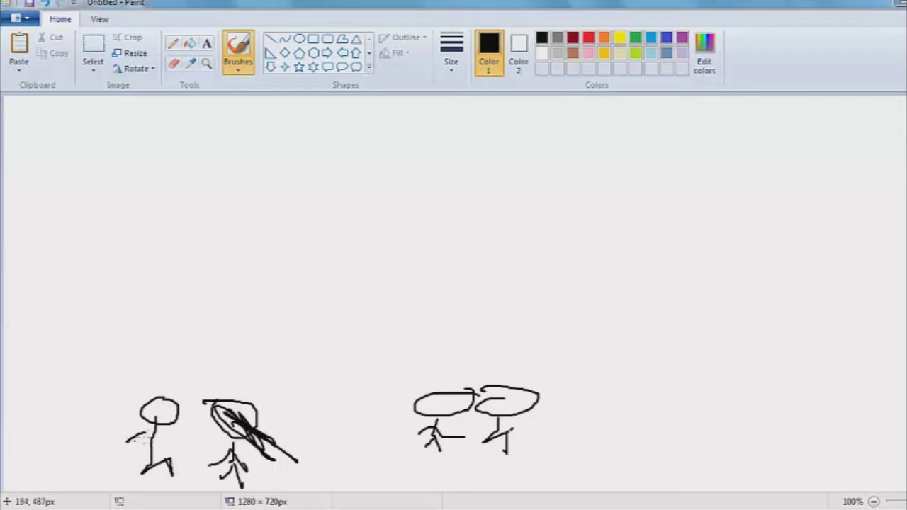
pyautogui.moveTo(75, 462)
pyautogui.mouseDown()
pyautogui.moveTo(89, 452)
pyautogui.moveTo(92, 470)
pyautogui.mouseUp()
pyautogui.moveTo(108, 437)
pyautogui.mouseDown()
pyautogui.moveTo(107, 454)
pyautogui.moveTo(82, 442)
pyautogui.mouseUp()
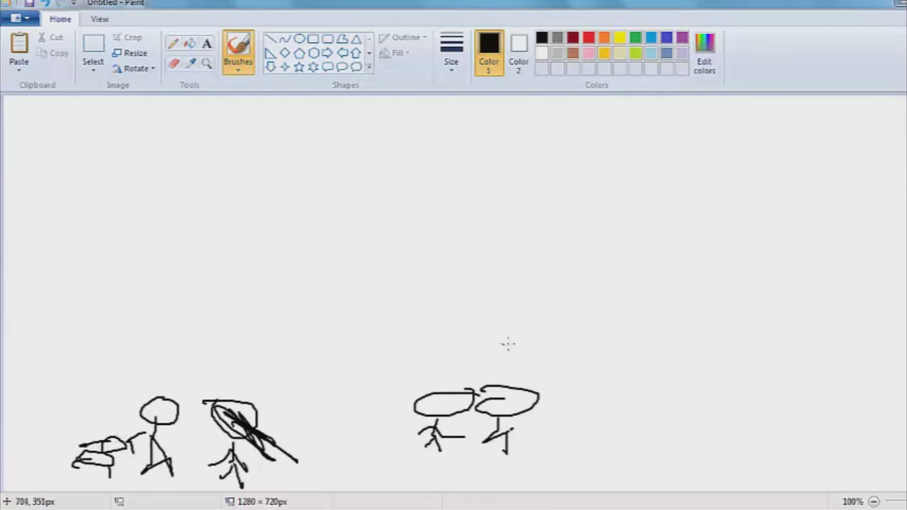
# Brush a wide arch enclosing all the figures and add two tall upward arrows standing on top of it.
pyautogui.moveTo(601, 484)
pyautogui.mouseDown()
pyautogui.moveTo(587, 383)
pyautogui.moveTo(217, 374)
pyautogui.moveTo(40, 385)
pyautogui.moveTo(7, 448)
pyautogui.mouseUp()
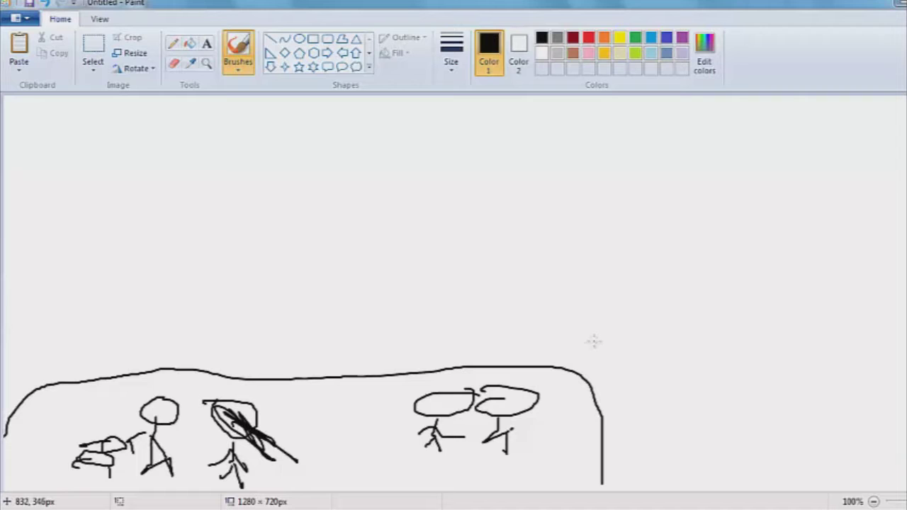
pyautogui.moveTo(293, 377)
pyautogui.mouseDown()
pyautogui.moveTo(298, 316)
pyautogui.moveTo(269, 279)
pyautogui.moveTo(314, 292)
pyautogui.mouseUp()
pyautogui.moveTo(395, 369)
pyautogui.mouseDown()
pyautogui.moveTo(394, 246)
pyautogui.moveTo(426, 281)
pyautogui.mouseUp()
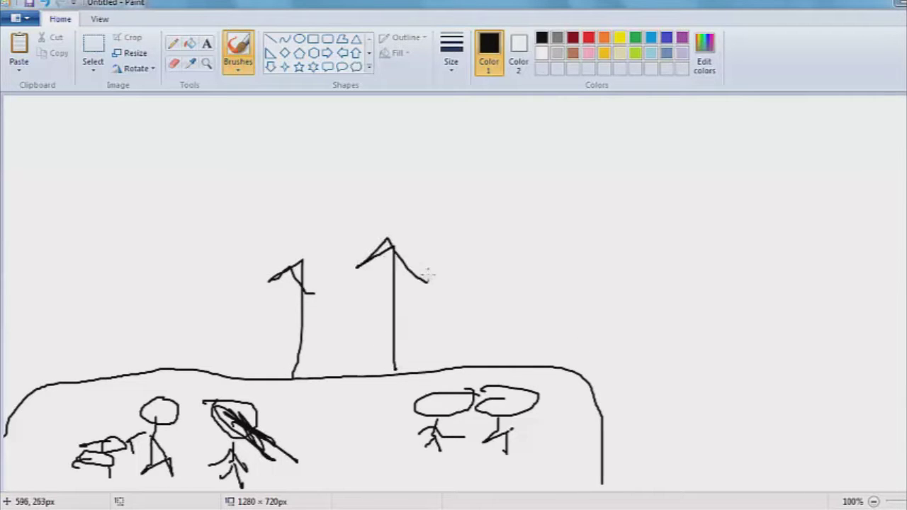
# Clear the canvas and brush four long, wavy, roughly horizontal lines spaced one below another.
pyautogui.hotkey('ctrl', 'a')
pyautogui.press('Delete')
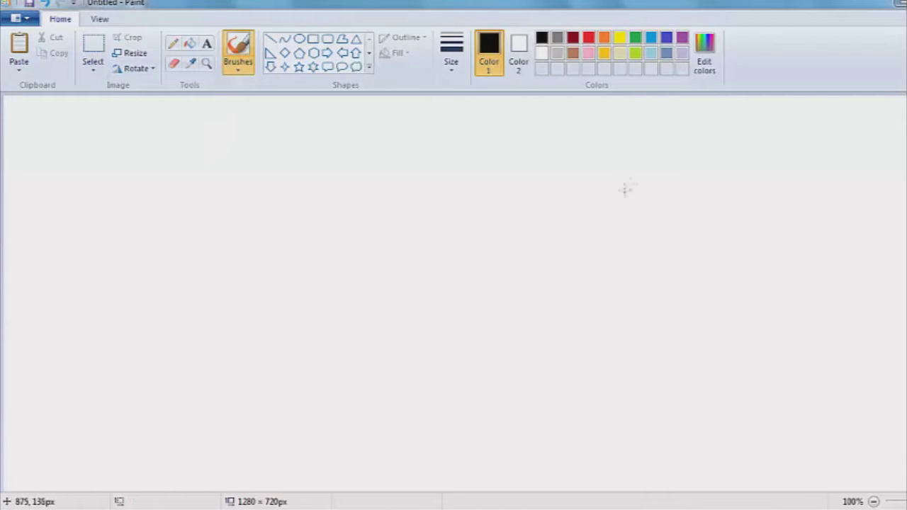
pyautogui.moveTo(636, 179); pyautogui.dragTo(201, 157)
pyautogui.moveTo(130, 251); pyautogui.dragTo(700, 256)
pyautogui.moveTo(706, 332)
pyautogui.mouseDown()
pyautogui.moveTo(323, 350)
pyautogui.moveTo(74, 334)
pyautogui.mouseUp()
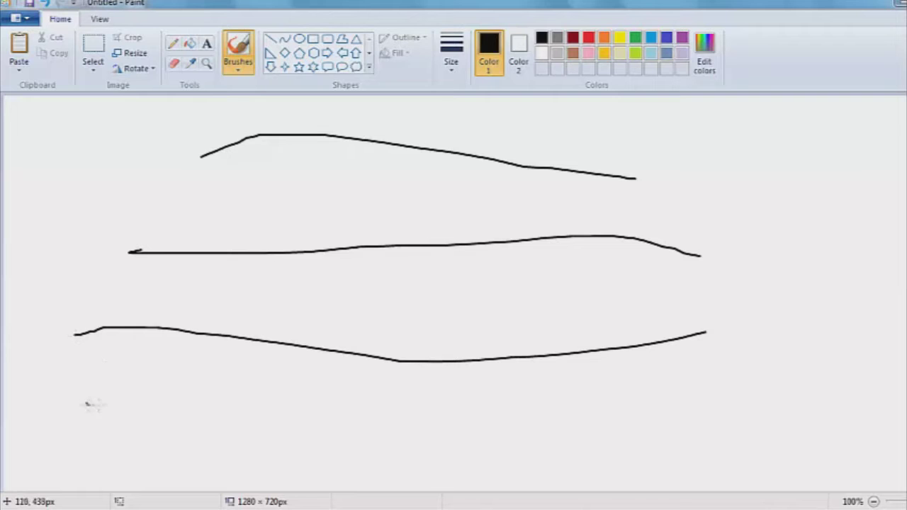
pyautogui.moveTo(86, 404); pyautogui.dragTo(659, 436)
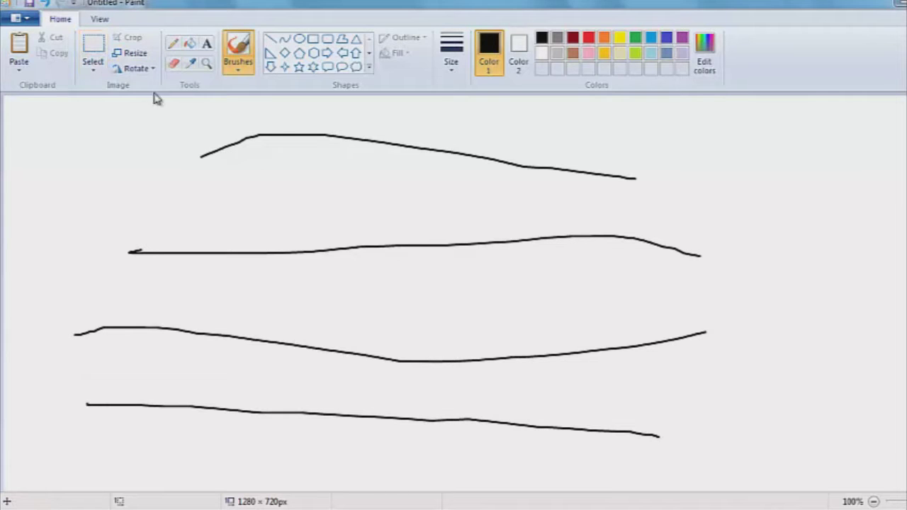
# Select the area covering the four wavy lines with a rectangular selection and delete it.
pyautogui.click(93, 50)
pyautogui.moveTo(699, 489)
pyautogui.mouseDown()
pyautogui.moveTo(131, 140)
pyautogui.moveTo(51, 126)
pyautogui.mouseUp()
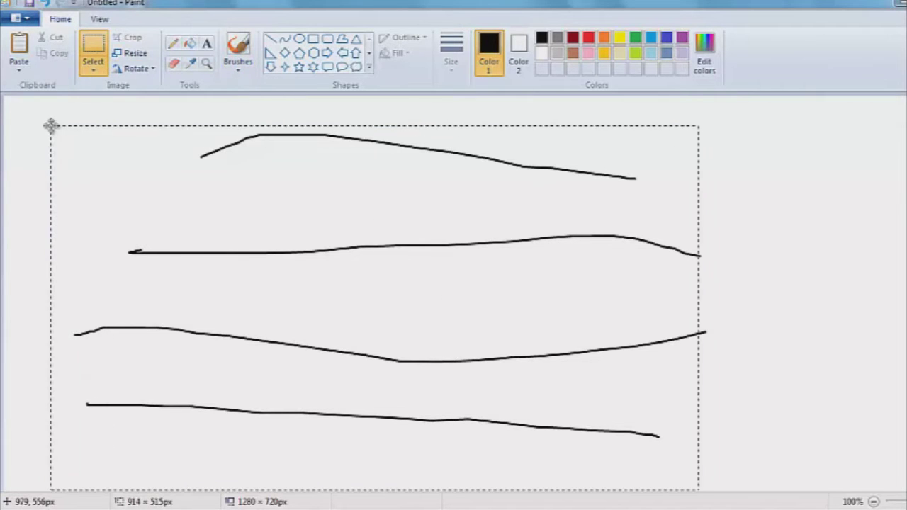
pyautogui.press('Delete')
# Brush a stick figure with a dome-shaped head, outstretched arms and spread legs in the canvas's upper left area.
pyautogui.click(238, 48)
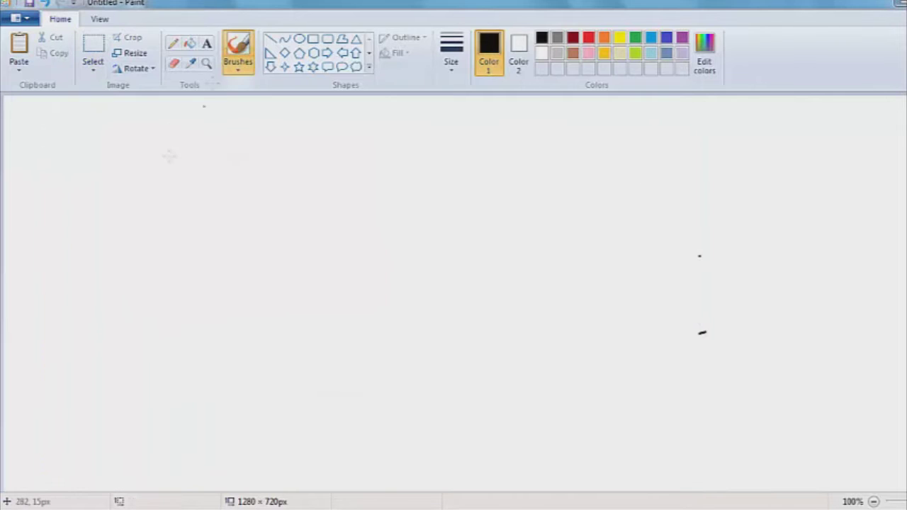
pyautogui.moveTo(294, 130)
pyautogui.mouseDown()
pyautogui.moveTo(259, 155)
pyautogui.moveTo(299, 128)
pyautogui.mouseUp()
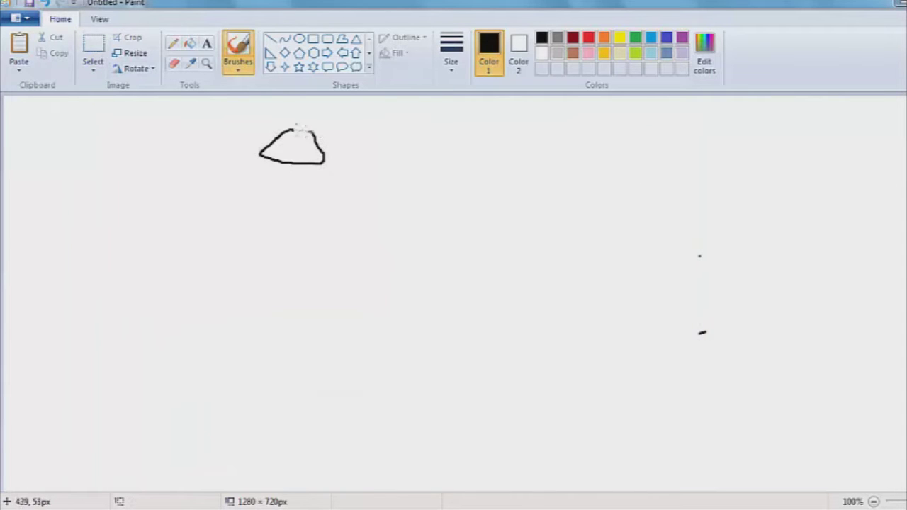
pyautogui.moveTo(285, 167)
pyautogui.mouseDown()
pyautogui.moveTo(285, 220)
pyautogui.moveTo(248, 274)
pyautogui.moveTo(291, 241)
pyautogui.moveTo(304, 271)
pyautogui.mouseUp()
pyautogui.moveTo(275, 202); pyautogui.dragTo(235, 215)
pyautogui.moveTo(282, 198); pyautogui.dragTo(337, 228)
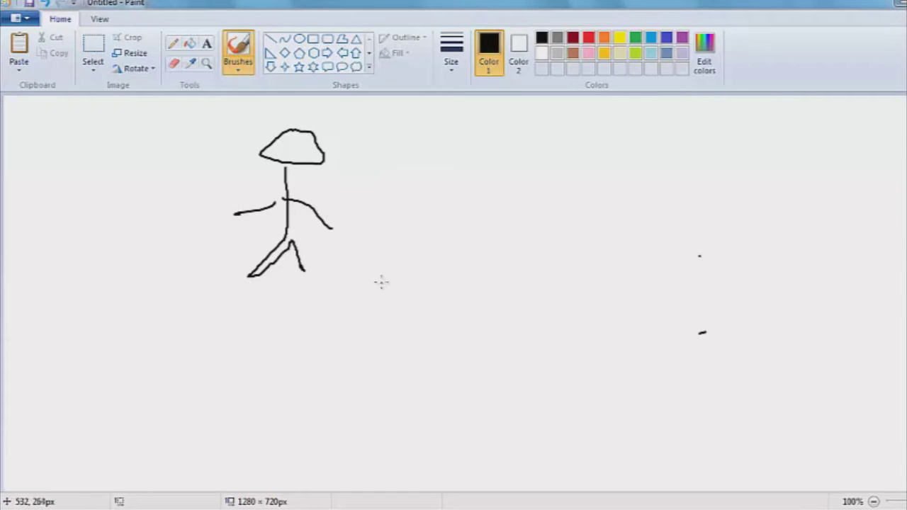
# Draw three triangles around the figure: one to its lower right, one to its left, and a smaller one farther right.
pyautogui.moveTo(371, 285)
pyautogui.mouseDown()
pyautogui.moveTo(450, 201)
pyautogui.moveTo(468, 283)
pyautogui.moveTo(358, 277)
pyautogui.mouseUp()
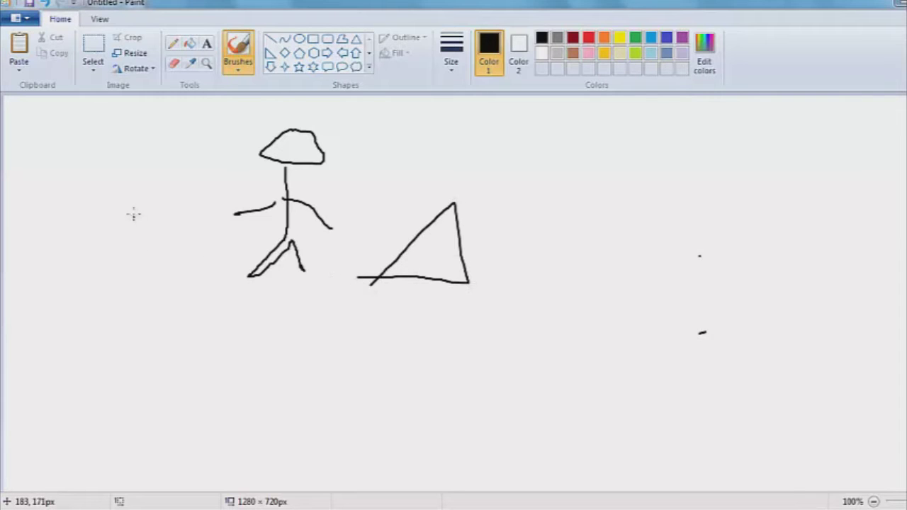
pyautogui.moveTo(133, 214)
pyautogui.mouseDown()
pyautogui.moveTo(125, 132)
pyautogui.moveTo(53, 205)
pyautogui.moveTo(149, 228)
pyautogui.mouseUp()
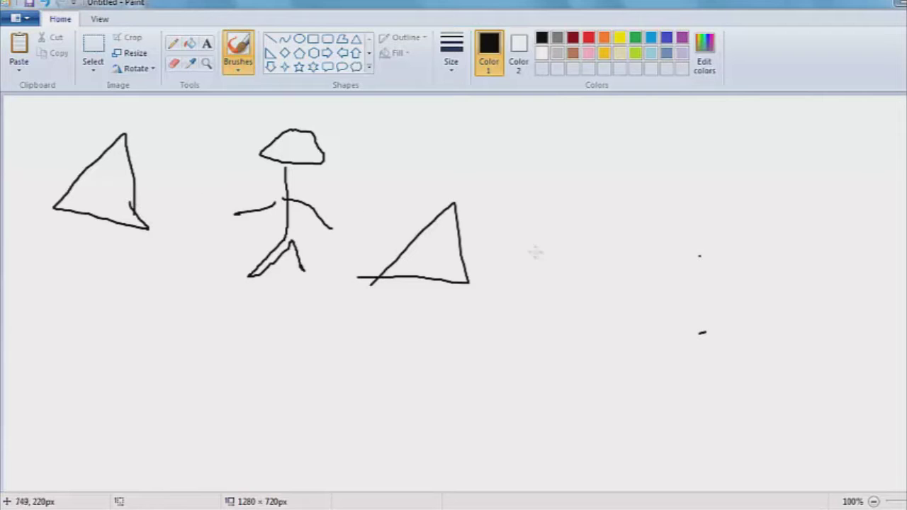
pyautogui.moveTo(549, 132)
pyautogui.mouseDown()
pyautogui.moveTo(510, 188)
pyautogui.moveTo(550, 186)
pyautogui.moveTo(552, 133)
pyautogui.mouseUp()
# Below the left triangle, brush an S-shaped curve with short branches on its left and two long lines extending right.
pyautogui.moveTo(140, 296)
pyautogui.mouseDown()
pyautogui.moveTo(106, 327)
pyautogui.moveTo(144, 407)
pyautogui.moveTo(89, 446)
pyautogui.mouseUp()
pyautogui.moveTo(128, 379); pyautogui.dragTo(87, 408)
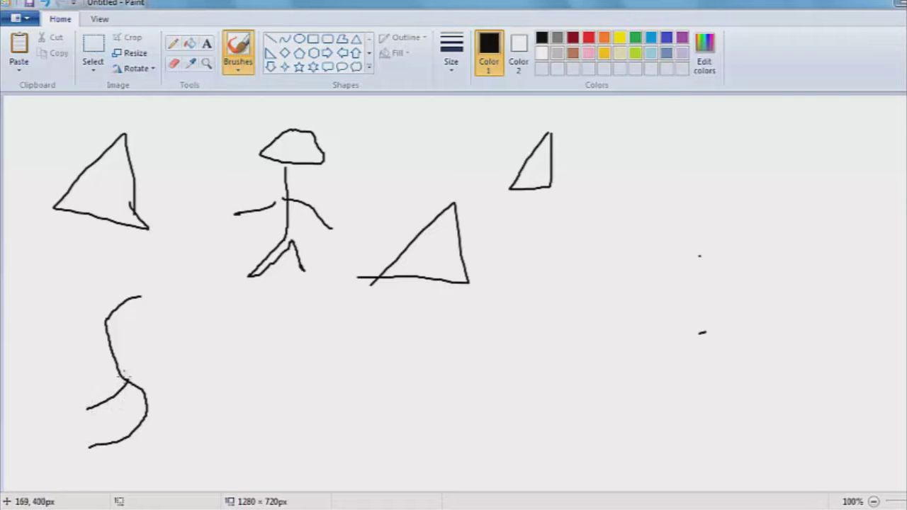
pyautogui.moveTo(124, 377); pyautogui.dragTo(288, 406)
pyautogui.moveTo(105, 322)
pyautogui.mouseDown()
pyautogui.moveTo(83, 304)
pyautogui.moveTo(204, 324)
pyautogui.mouseUp()
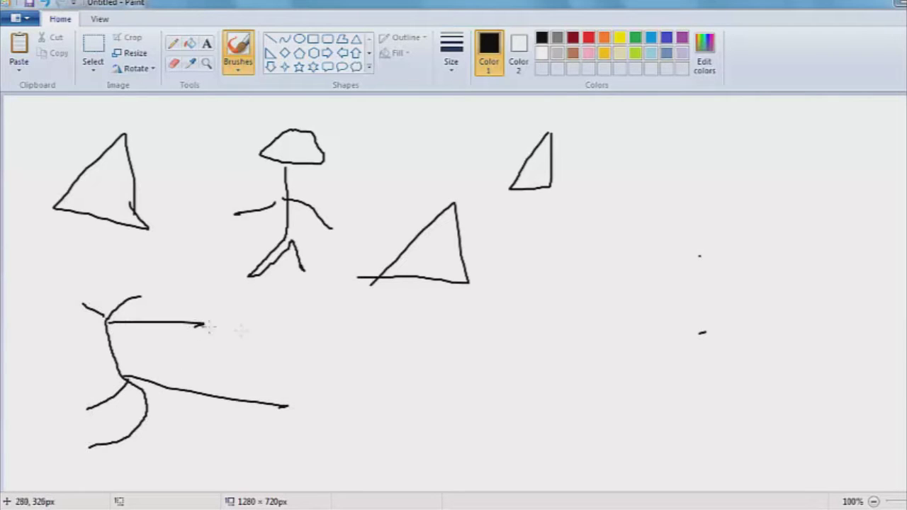
# Select the area covering the figure, triangles and curved lines with a rectangular selection and delete it.
pyautogui.click(93, 50)
pyautogui.moveTo(735, 477); pyautogui.dragTo(3, 96)
pyautogui.press('Delete')
# Brush a spiky-haired stick figure in the canvas's upper left area and a small four-legged animal to its lower left.
pyautogui.click(239, 51)
pyautogui.moveTo(203, 143)
pyautogui.mouseDown()
pyautogui.moveTo(173, 183)
pyautogui.moveTo(222, 142)
pyautogui.mouseUp()
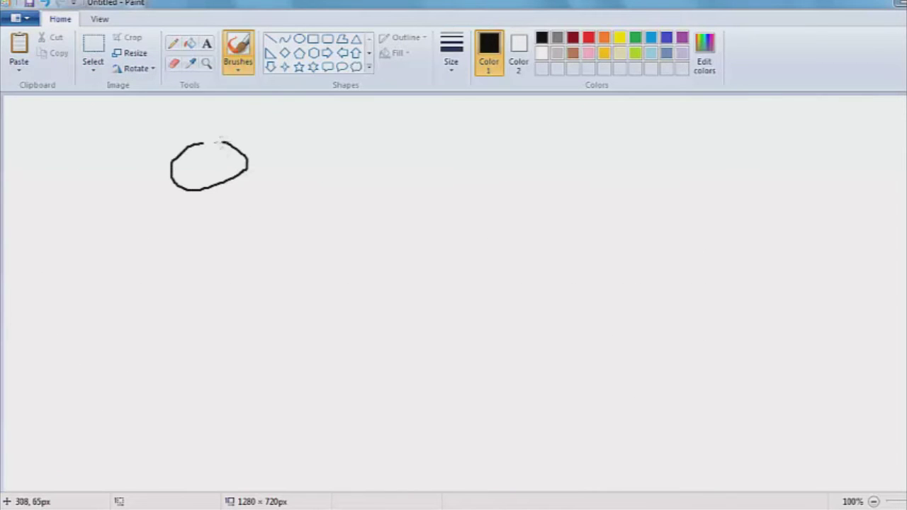
pyautogui.moveTo(202, 190)
pyautogui.mouseDown()
pyautogui.moveTo(176, 304)
pyautogui.moveTo(186, 294)
pyautogui.moveTo(204, 319)
pyautogui.mouseUp()
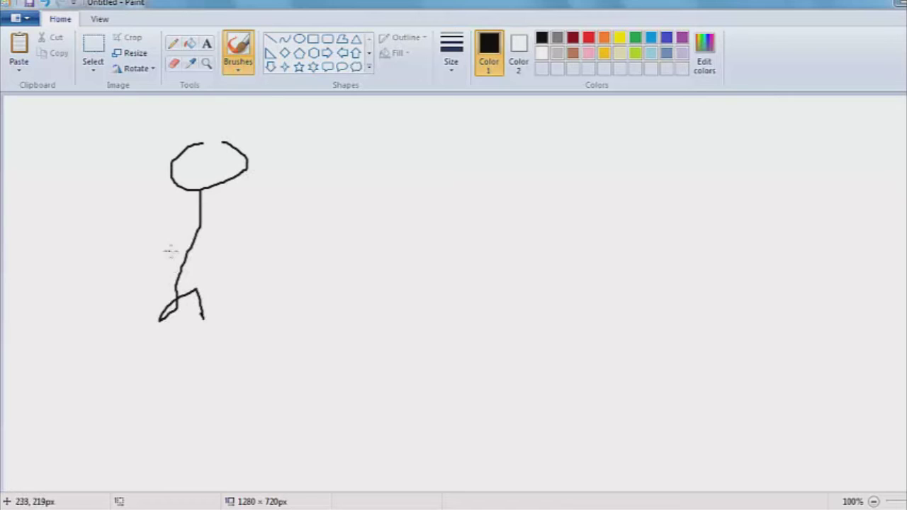
pyautogui.moveTo(187, 248)
pyautogui.mouseDown()
pyautogui.moveTo(146, 276)
pyautogui.moveTo(217, 269)
pyautogui.mouseUp()
pyautogui.moveTo(178, 139)
pyautogui.mouseDown()
pyautogui.moveTo(140, 160)
pyautogui.moveTo(216, 153)
pyautogui.moveTo(262, 182)
pyautogui.mouseUp()
pyautogui.moveTo(244, 146); pyautogui.dragTo(233, 162)
pyautogui.moveTo(78, 291)
pyautogui.mouseDown()
pyautogui.moveTo(113, 306)
pyautogui.moveTo(97, 310)
pyautogui.moveTo(106, 317)
pyautogui.moveTo(43, 333)
pyautogui.moveTo(108, 326)
pyautogui.moveTo(50, 347)
pyautogui.moveTo(84, 350)
pyautogui.mouseUp()
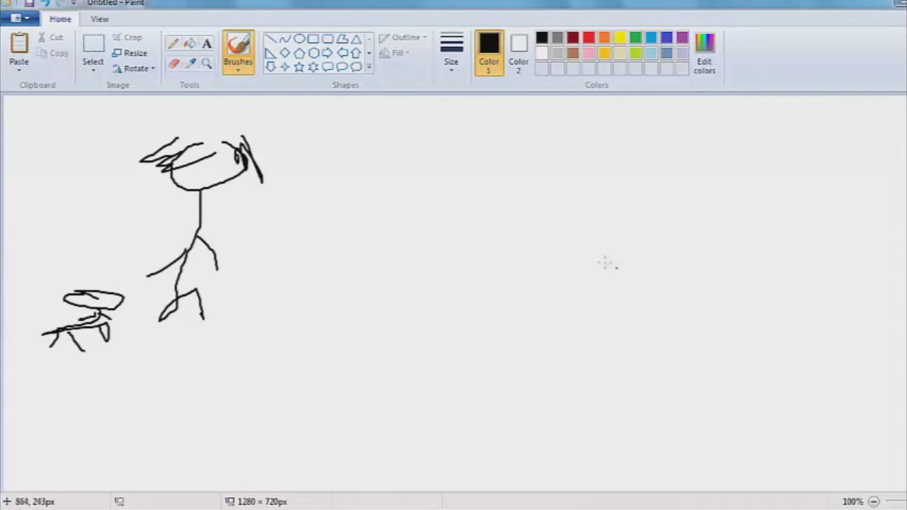
# Brush a second stick figure to the right of the first, with a long slanted hat brim across its head.
pyautogui.moveTo(397, 157)
pyautogui.mouseDown()
pyautogui.moveTo(423, 192)
pyautogui.moveTo(397, 166)
pyautogui.moveTo(457, 200)
pyautogui.mouseUp()
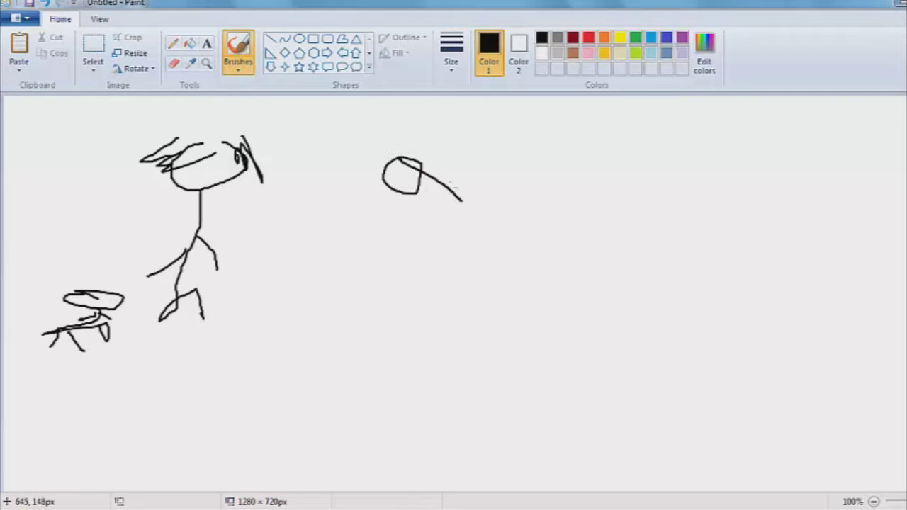
pyautogui.moveTo(432, 165)
pyautogui.mouseDown()
pyautogui.moveTo(539, 226)
pyautogui.moveTo(320, 138)
pyautogui.mouseUp()
pyautogui.moveTo(401, 193)
pyautogui.mouseDown()
pyautogui.moveTo(393, 290)
pyautogui.moveTo(410, 291)
pyautogui.mouseUp()
pyautogui.moveTo(383, 241)
pyautogui.mouseDown()
pyautogui.moveTo(398, 224)
pyautogui.moveTo(444, 287)
pyautogui.mouseUp()
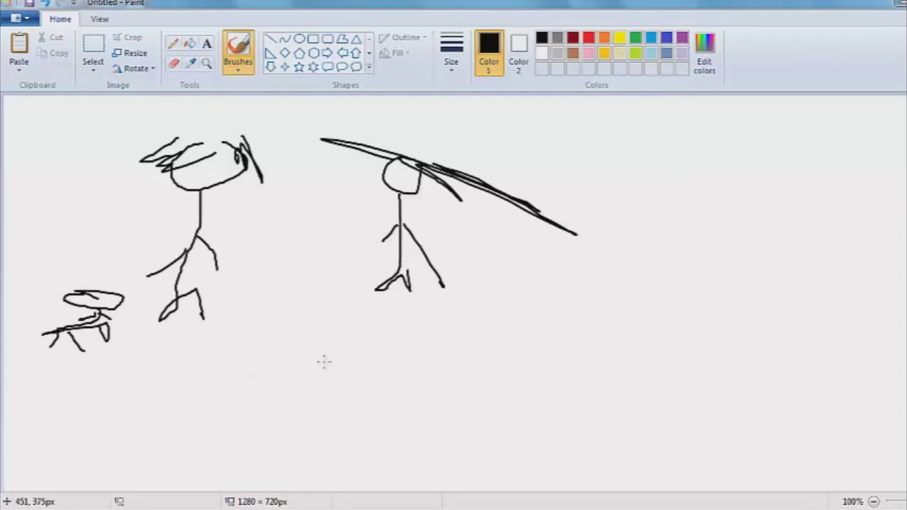
# Clear the figures and animal from the canvas and handwrite "The Town" across the upper area with the brush.
pyautogui.click(93, 53)
pyautogui.moveTo(576, 368)
pyautogui.mouseDown()
pyautogui.moveTo(99, 175)
pyautogui.moveTo(21, 95)
pyautogui.mouseUp()
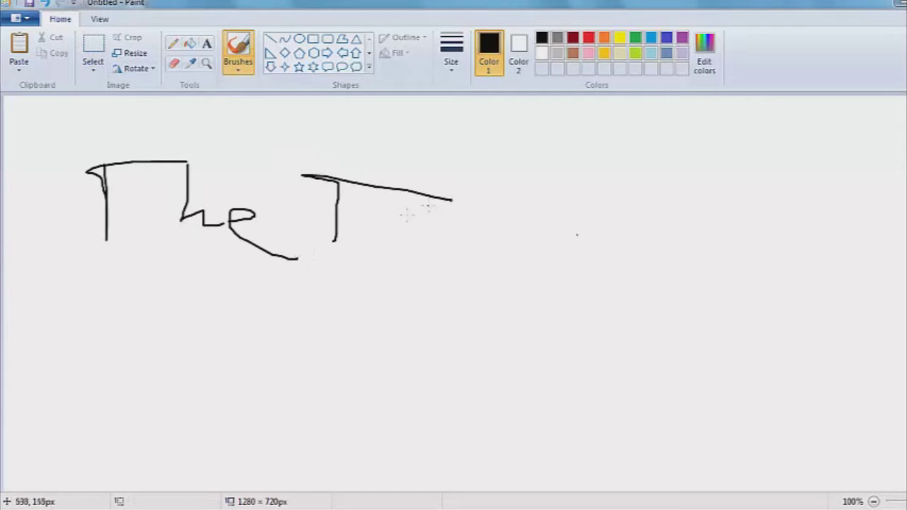
pyautogui.moveTo(421, 227)
pyautogui.mouseDown()
pyautogui.moveTo(411, 237)
pyautogui.moveTo(522, 239)
pyautogui.moveTo(573, 249)
pyautogui.moveTo(576, 259)
pyautogui.mouseUp()
# Brush a stick figure with a wide, scribbled-over head, arms and legs below the words "The Town".
pyautogui.moveTo(303, 326)
pyautogui.mouseDown()
pyautogui.moveTo(446, 377)
pyautogui.moveTo(290, 329)
pyautogui.moveTo(386, 351)
pyautogui.moveTo(404, 338)
pyautogui.moveTo(324, 366)
pyautogui.moveTo(325, 484)
pyautogui.moveTo(374, 441)
pyautogui.moveTo(365, 466)
pyautogui.mouseUp()
pyautogui.moveTo(341, 413); pyautogui.dragTo(317, 431)
pyautogui.moveTo(348, 416); pyautogui.dragTo(404, 432)
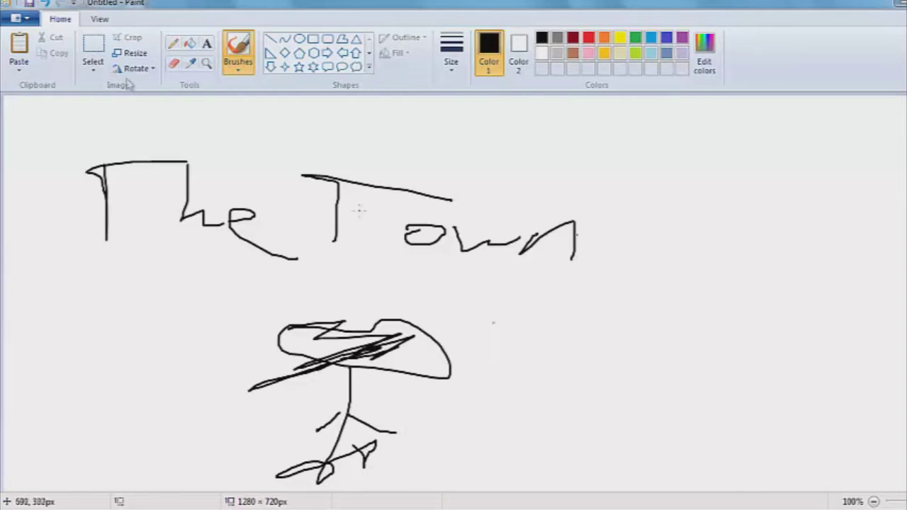
# Clear the whole canvas and brush a large dome-shaped building with a small arched doorway at its base.
pyautogui.hotkey('ctrl', 'a')
pyautogui.press('Delete')
pyautogui.moveTo(182, 333)
pyautogui.mouseDown()
pyautogui.moveTo(253, 186)
pyautogui.moveTo(470, 334)
pyautogui.moveTo(166, 331)
pyautogui.mouseUp()
pyautogui.moveTo(243, 327)
pyautogui.mouseDown()
pyautogui.moveTo(328, 306)
pyautogui.moveTo(331, 325)
pyautogui.mouseUp()
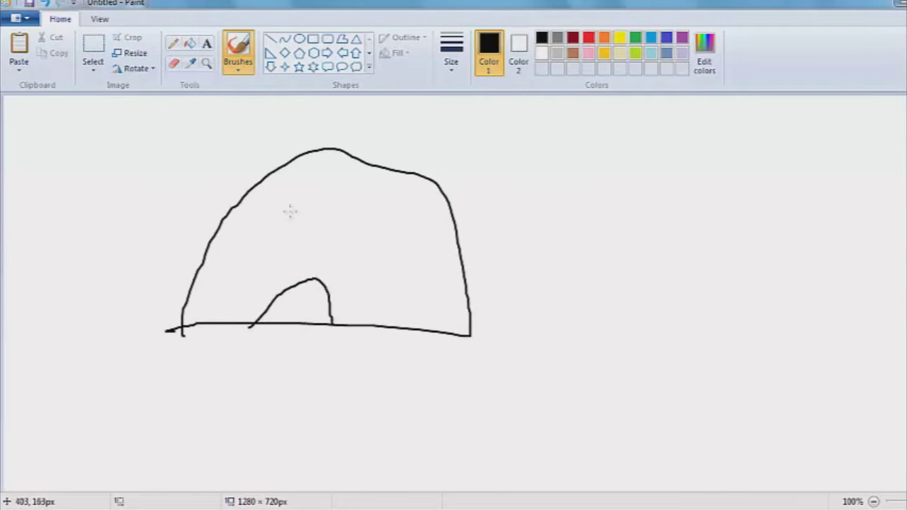
# Handwrite "Da Gym" on the dome and brush two small stick figures just below its doorway.
pyautogui.moveTo(289, 211); pyautogui.dragTo(289, 239)
pyautogui.moveTo(289, 239); pyautogui.dragTo(321, 221)
pyautogui.moveTo(330, 223); pyautogui.dragTo(352, 236)
pyautogui.moveTo(399, 202)
pyautogui.mouseDown()
pyautogui.moveTo(402, 224)
pyautogui.moveTo(441, 246)
pyautogui.mouseUp()
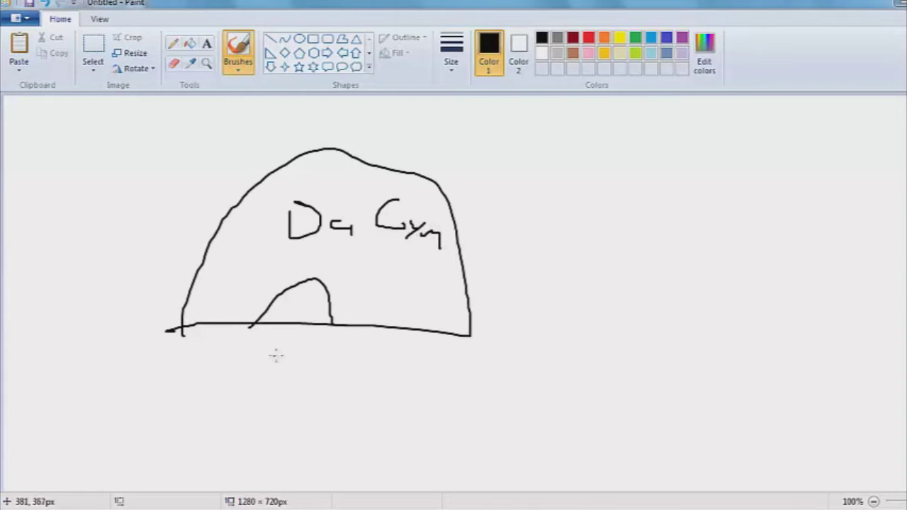
pyautogui.moveTo(305, 358)
pyautogui.mouseDown()
pyautogui.moveTo(278, 367)
pyautogui.moveTo(304, 350)
pyautogui.moveTo(241, 340)
pyautogui.moveTo(209, 392)
pyautogui.moveTo(228, 367)
pyautogui.moveTo(248, 373)
pyautogui.moveTo(283, 401)
pyautogui.moveTo(276, 411)
pyautogui.mouseUp()
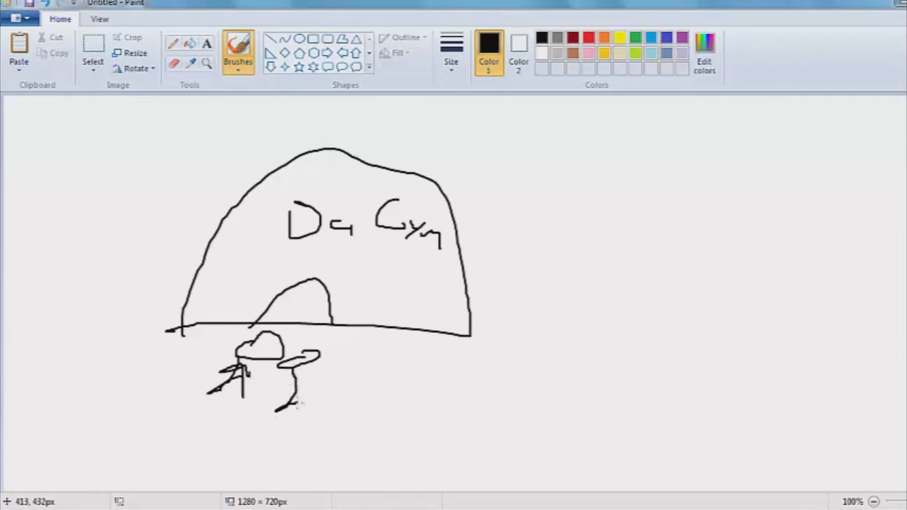
pyautogui.moveTo(294, 381)
pyautogui.mouseDown()
pyautogui.moveTo(264, 392)
pyautogui.moveTo(305, 386)
pyautogui.mouseUp()
# Clear the gym drawing and brush a spiky-haired stick figure with a long diagonal arrow pointing at it.
pyautogui.click(93, 44)
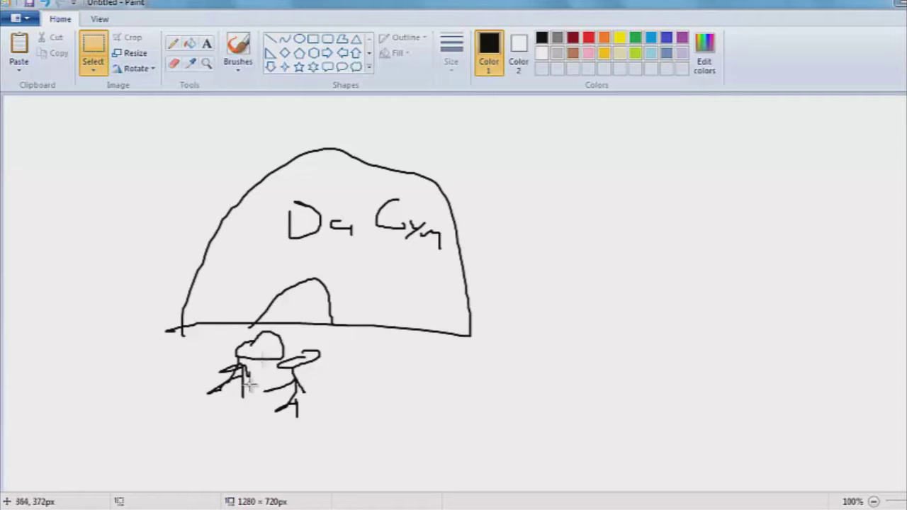
pyautogui.moveTo(496, 447)
pyautogui.mouseDown()
pyautogui.moveTo(107, 150)
pyautogui.moveTo(111, 125)
pyautogui.mouseUp()
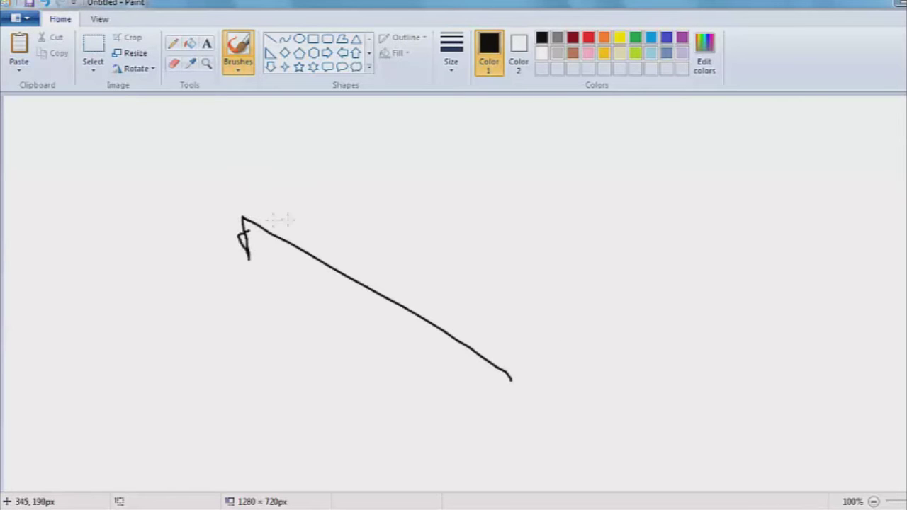
pyautogui.moveTo(164, 191); pyautogui.dragTo(153, 180)
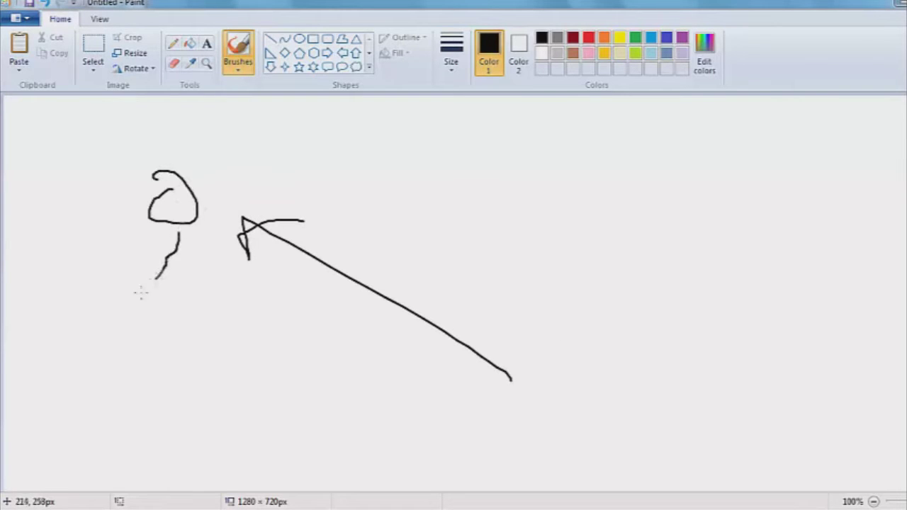
pyautogui.moveTo(122, 313); pyautogui.dragTo(172, 299)
pyautogui.moveTo(128, 261); pyautogui.dragTo(177, 250)
pyautogui.moveTo(146, 168)
pyautogui.mouseDown()
pyautogui.moveTo(136, 202)
pyautogui.moveTo(212, 186)
pyautogui.moveTo(205, 175)
pyautogui.mouseUp()
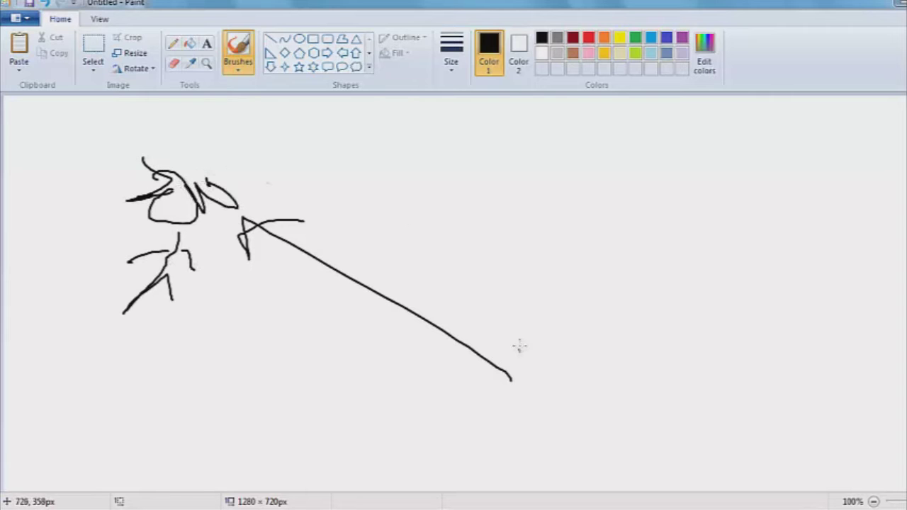
# Select the area covering the stick figure and the long arrow and delete it.
pyautogui.click(93, 57)
pyautogui.moveTo(548, 422)
pyautogui.mouseDown()
pyautogui.moveTo(92, 170)
pyautogui.moveTo(75, 128)
pyautogui.mouseUp()
pyautogui.press('Delete')
# Brush a tall tapering building with a pointed doorway at its base and an arrow leading up into the doorway.
pyautogui.click(238, 63)
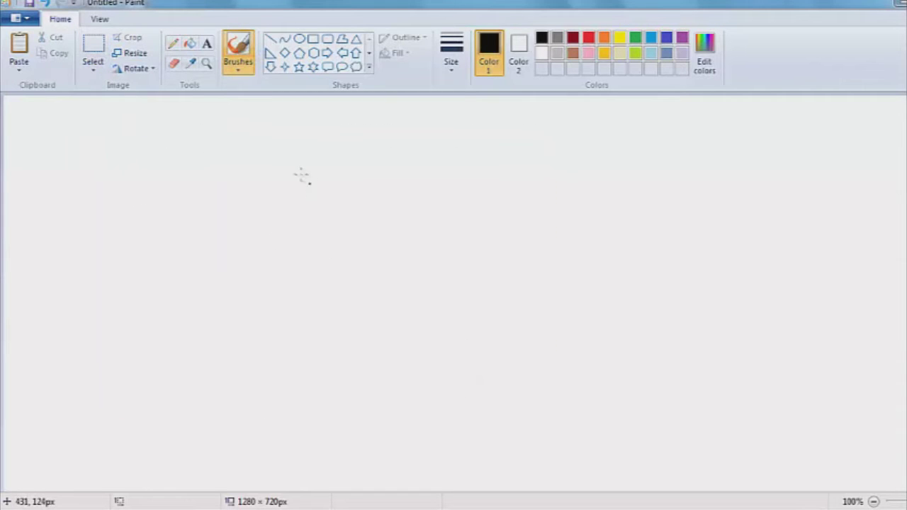
pyautogui.moveTo(295, 168)
pyautogui.mouseDown()
pyautogui.moveTo(256, 225)
pyautogui.moveTo(236, 280)
pyautogui.moveTo(432, 363)
pyautogui.moveTo(301, 143)
pyautogui.moveTo(261, 166)
pyautogui.mouseUp()
pyautogui.moveTo(317, 399)
pyautogui.mouseDown()
pyautogui.moveTo(296, 338)
pyautogui.moveTo(332, 351)
pyautogui.moveTo(345, 331)
pyautogui.moveTo(342, 370)
pyautogui.mouseUp()
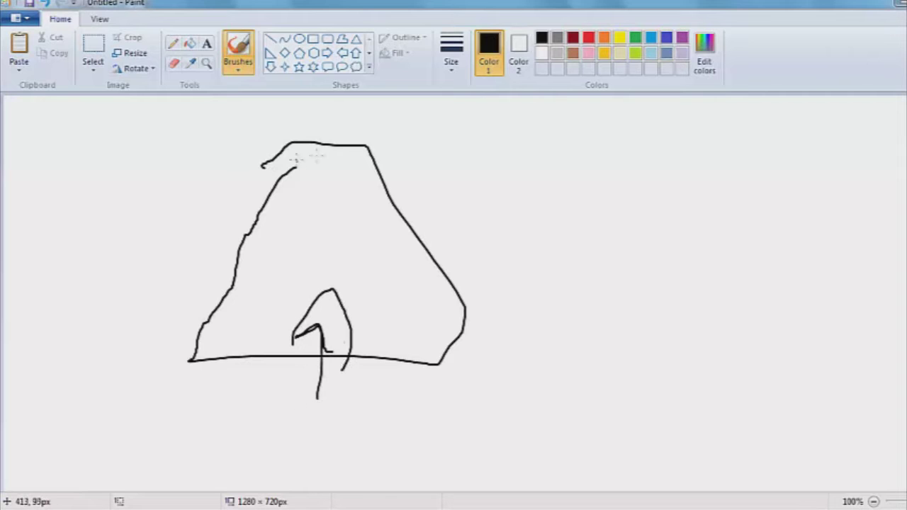
pyautogui.moveTo(429, 167)
pyautogui.mouseDown()
pyautogui.moveTo(418, 204)
pyautogui.moveTo(411, 168)
pyautogui.mouseUp()
pyautogui.moveTo(468, 204)
pyautogui.mouseDown()
pyautogui.moveTo(472, 250)
pyautogui.moveTo(515, 257)
pyautogui.mouseUp()
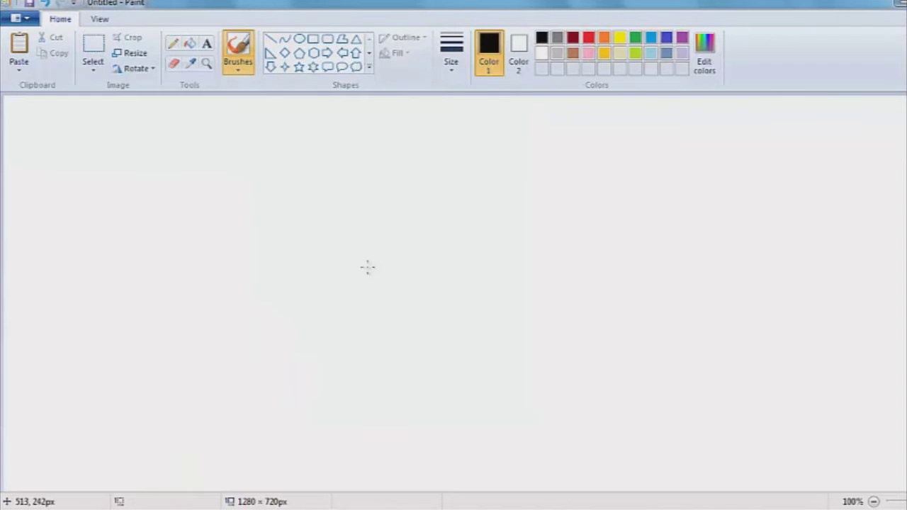
# Brush a large rectangular room outline with a stick figure standing on its floor line under an arched doorway.
pyautogui.moveTo(223, 365)
pyautogui.mouseDown()
pyautogui.moveTo(229, 192)
pyautogui.moveTo(543, 140)
pyautogui.moveTo(628, 404)
pyautogui.moveTo(183, 368)
pyautogui.moveTo(236, 273)
pyautogui.mouseUp()
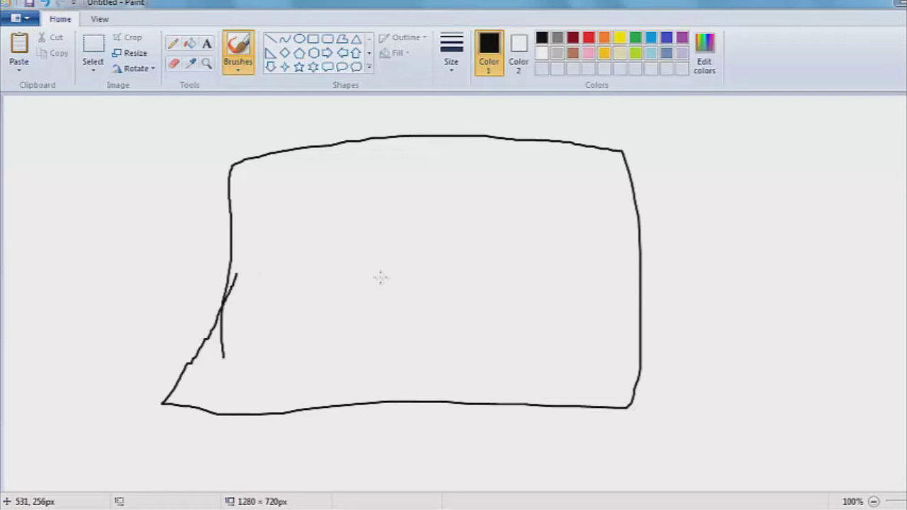
pyautogui.moveTo(406, 298)
pyautogui.mouseDown()
pyautogui.moveTo(438, 334)
pyautogui.moveTo(414, 312)
pyautogui.moveTo(391, 401)
pyautogui.moveTo(442, 402)
pyautogui.mouseUp()
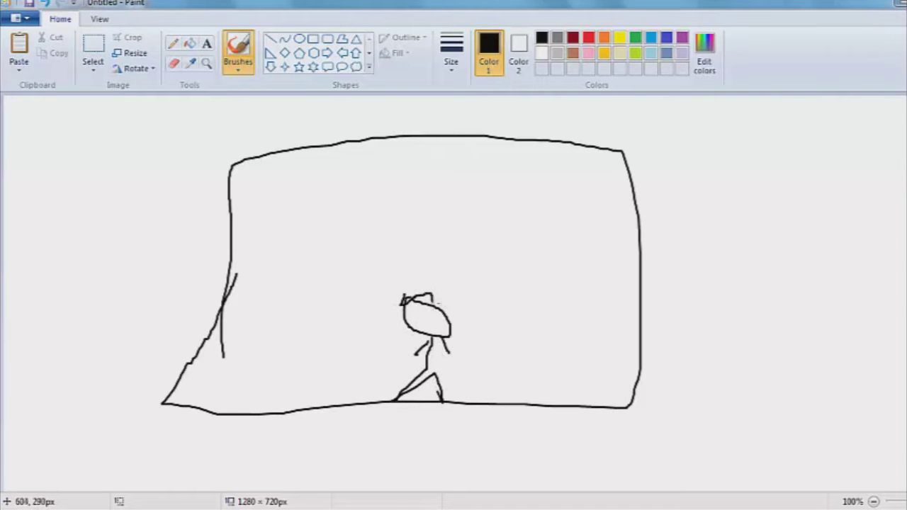
pyautogui.moveTo(375, 397)
pyautogui.mouseDown()
pyautogui.moveTo(434, 280)
pyautogui.moveTo(480, 419)
pyautogui.mouseUp()
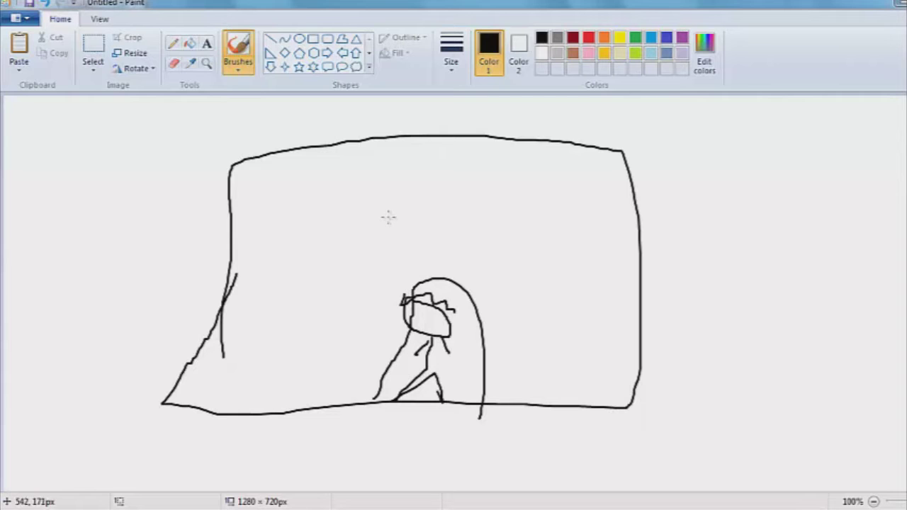
# Select the area covering the room outline and its figure and delete it.
pyautogui.click(92, 48)
pyautogui.moveTo(653, 455); pyautogui.dragTo(172, 116)
pyautogui.press('Delete')
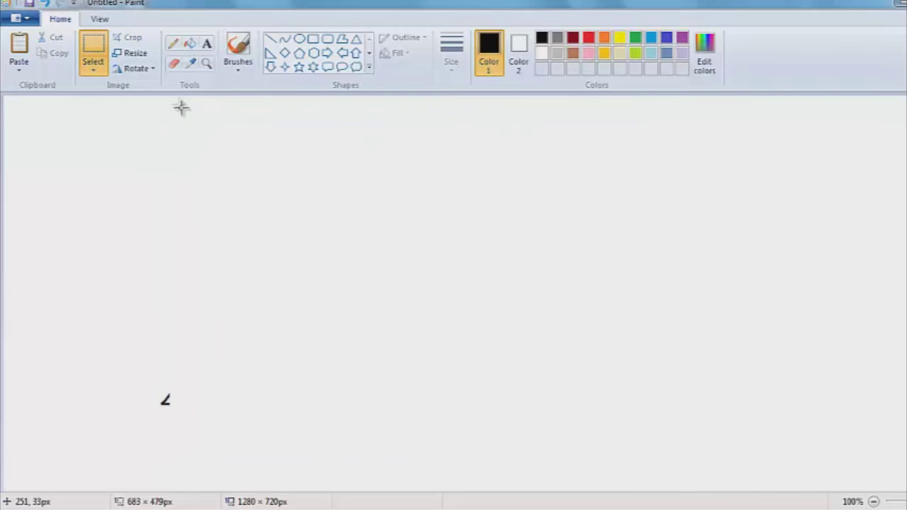
pyautogui.click(238, 51)
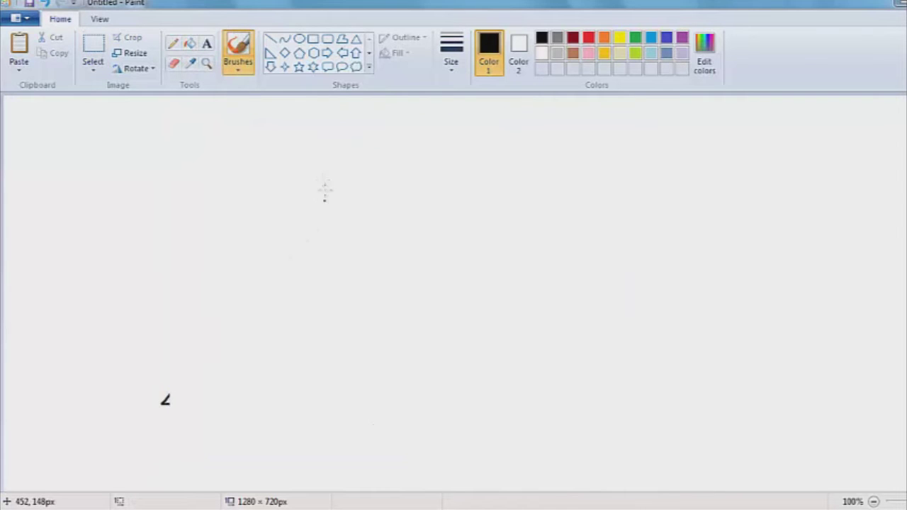
pyautogui.moveTo(321, 174)
pyautogui.mouseDown()
pyautogui.moveTo(208, 283)
pyautogui.moveTo(389, 247)
pyautogui.moveTo(331, 180)
pyautogui.mouseUp()
pyautogui.moveTo(248, 204)
pyautogui.mouseDown()
pyautogui.moveTo(175, 214)
pyautogui.moveTo(296, 252)
pyautogui.mouseUp()
pyautogui.moveTo(394, 240); pyautogui.dragTo(417, 277)
pyautogui.moveTo(228, 309)
pyautogui.mouseDown()
pyautogui.moveTo(351, 335)
pyautogui.moveTo(381, 355)
pyautogui.moveTo(399, 319)
pyautogui.mouseUp()
pyautogui.moveTo(301, 214)
pyautogui.mouseDown()
pyautogui.moveTo(323, 225)
pyautogui.moveTo(300, 207)
pyautogui.mouseUp()
pyautogui.moveTo(363, 234)
pyautogui.mouseDown()
pyautogui.moveTo(354, 236)
pyautogui.moveTo(359, 243)
pyautogui.mouseUp()
pyautogui.moveTo(254, 265); pyautogui.dragTo(385, 288)
# Brush six lines radiating outward around an empty space in the middle of the canvas.
pyautogui.moveTo(265, 248); pyautogui.dragTo(71, 175)
pyautogui.moveTo(230, 305); pyautogui.dragTo(62, 402)
pyautogui.moveTo(359, 352); pyautogui.dragTo(367, 402)
pyautogui.moveTo(436, 301); pyautogui.dragTo(709, 387)
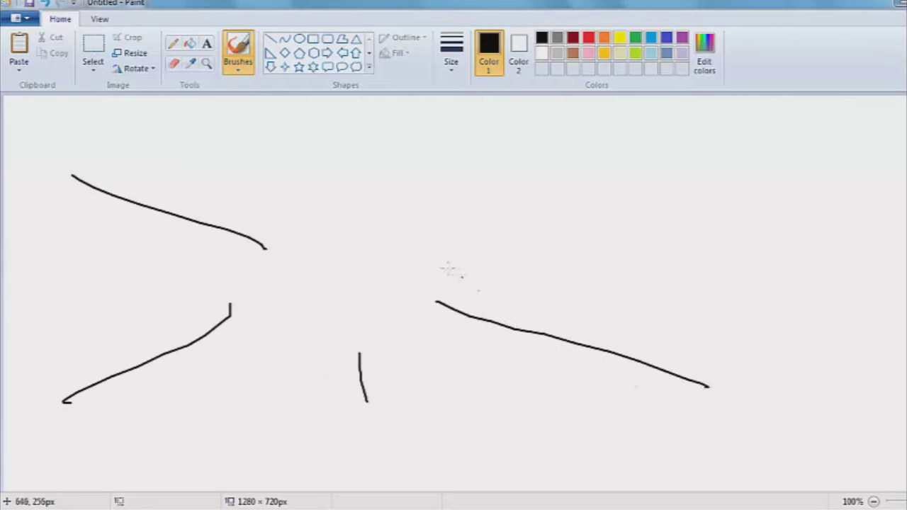
pyautogui.moveTo(448, 268); pyautogui.dragTo(552, 175)
pyautogui.moveTo(351, 171); pyautogui.dragTo(336, 97)
# Handwrite "1st time" on two lines in the space between the radiating lines.
pyautogui.moveTo(282, 268); pyautogui.dragTo(291, 302)
pyautogui.moveTo(318, 259)
pyautogui.mouseDown()
pyautogui.moveTo(298, 261)
pyautogui.moveTo(342, 273)
pyautogui.mouseUp()
pyautogui.moveTo(353, 233); pyautogui.dragTo(363, 269)
pyautogui.moveTo(340, 255); pyautogui.dragTo(390, 265)
pyautogui.moveTo(285, 321)
pyautogui.mouseDown()
pyautogui.moveTo(271, 350)
pyautogui.moveTo(314, 333)
pyautogui.moveTo(452, 366)
pyautogui.mouseUp()
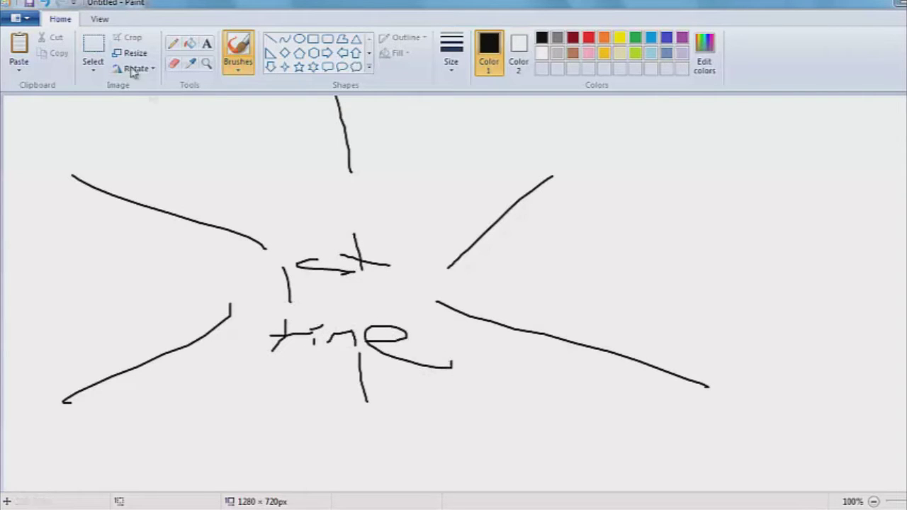
# Select the area covering the radiating lines and the handwritten words and cut it from the canvas.
pyautogui.click(98, 48)
pyautogui.moveTo(729, 442)
pyautogui.mouseDown()
pyautogui.moveTo(545, 370)
pyautogui.moveTo(3, 95)
pyautogui.mouseUp()
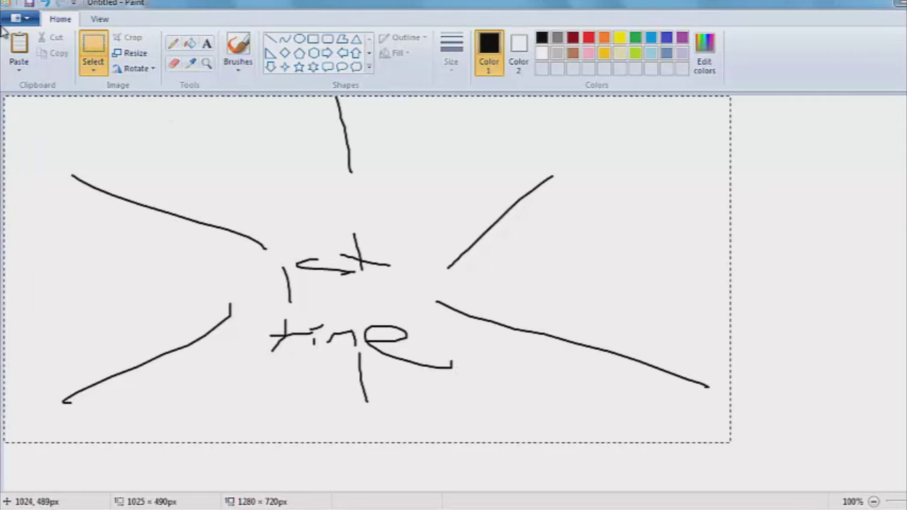
pyautogui.click(40, 42)
# Handwrite "Gym Challenge" with the brush across the upper part of the canvas.
pyautogui.click(238, 48)
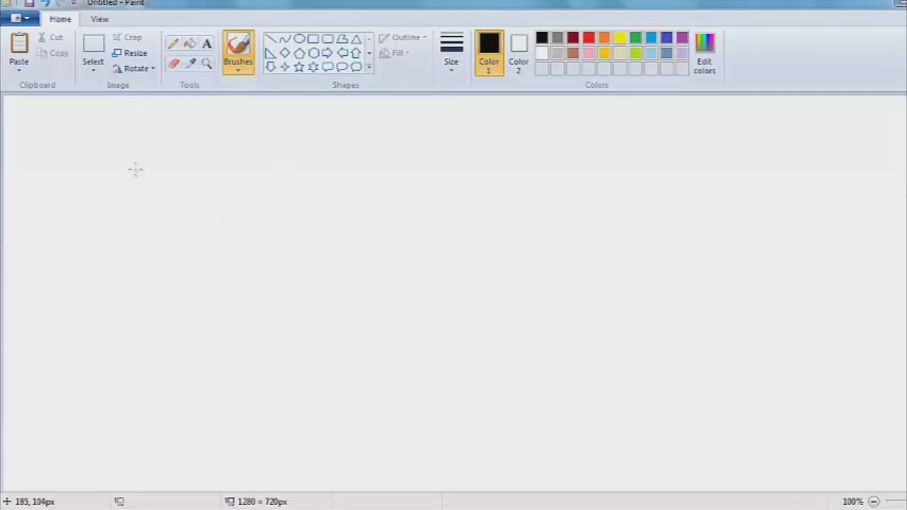
pyautogui.moveTo(122, 146)
pyautogui.mouseDown()
pyautogui.moveTo(134, 182)
pyautogui.moveTo(124, 167)
pyautogui.mouseUp()
pyautogui.moveTo(166, 168)
pyautogui.mouseDown()
pyautogui.moveTo(175, 186)
pyautogui.moveTo(128, 208)
pyautogui.mouseUp()
pyautogui.moveTo(208, 188); pyautogui.dragTo(260, 186)
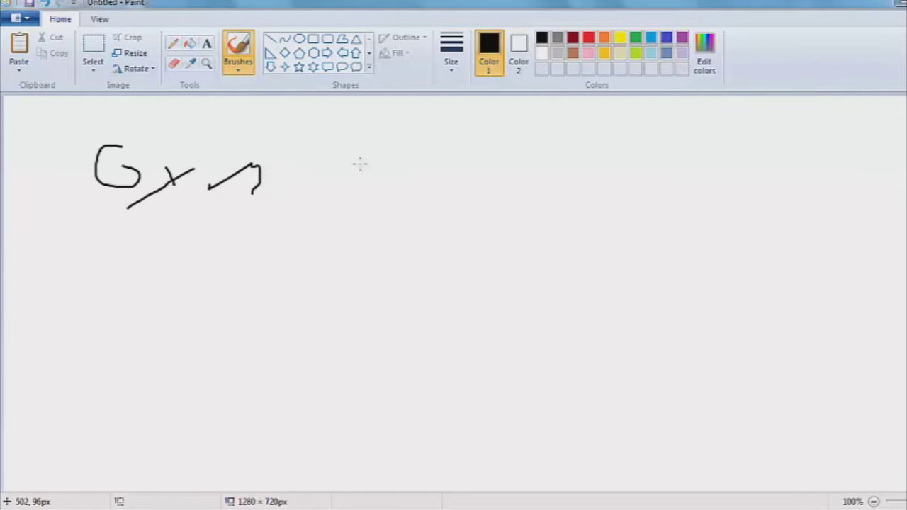
pyautogui.moveTo(370, 163)
pyautogui.mouseDown()
pyautogui.moveTo(314, 186)
pyautogui.moveTo(343, 193)
pyautogui.mouseUp()
pyautogui.moveTo(416, 145)
pyautogui.mouseDown()
pyautogui.moveTo(370, 188)
pyautogui.moveTo(408, 203)
pyautogui.moveTo(434, 201)
pyautogui.mouseUp()
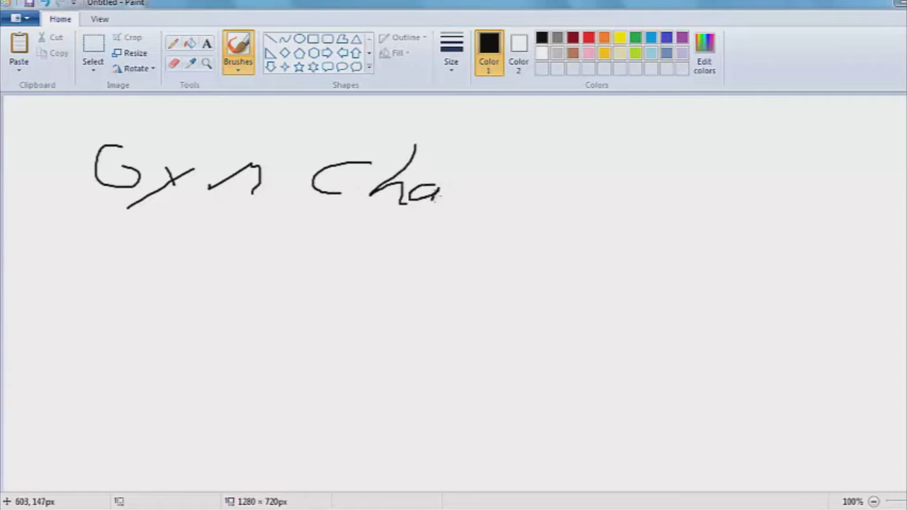
pyautogui.moveTo(468, 146); pyautogui.dragTo(461, 187)
pyautogui.moveTo(495, 145)
pyautogui.mouseDown()
pyautogui.moveTo(496, 190)
pyautogui.moveTo(503, 176)
pyautogui.mouseUp()
pyautogui.moveTo(519, 177)
pyautogui.mouseDown()
pyautogui.moveTo(508, 183)
pyautogui.moveTo(517, 180)
pyautogui.moveTo(519, 199)
pyautogui.moveTo(547, 206)
pyautogui.mouseUp()
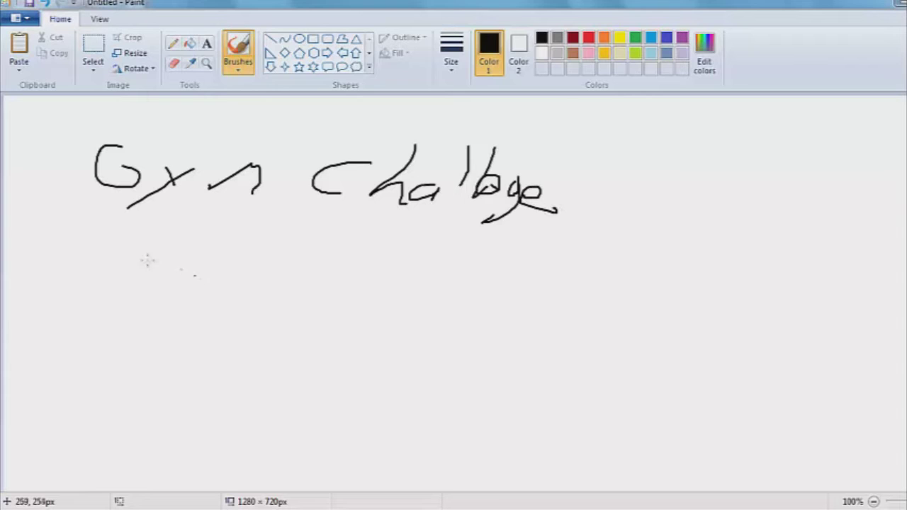
# Handwrite "Gym Leader" with the brush beneath the "Gym Challenge" heading.
pyautogui.moveTo(157, 316)
pyautogui.mouseDown()
pyautogui.moveTo(124, 340)
pyautogui.moveTo(167, 341)
pyautogui.mouseUp()
pyautogui.moveTo(173, 339)
pyautogui.mouseDown()
pyautogui.moveTo(180, 344)
pyautogui.moveTo(146, 366)
pyautogui.mouseUp()
pyautogui.moveTo(204, 349); pyautogui.dragTo(252, 349)
pyautogui.moveTo(292, 299)
pyautogui.mouseDown()
pyautogui.moveTo(326, 330)
pyautogui.moveTo(420, 319)
pyautogui.moveTo(427, 339)
pyautogui.moveTo(519, 312)
pyautogui.mouseUp()
# Brush a dividing line between the two handwritten phrases and a long arrow from the right pointing at each one.
pyautogui.moveTo(89, 261)
pyautogui.mouseDown()
pyautogui.moveTo(453, 243)
pyautogui.moveTo(557, 211)
pyautogui.mouseUp()
pyautogui.moveTo(592, 148)
pyautogui.mouseDown()
pyautogui.moveTo(558, 206)
pyautogui.moveTo(747, 113)
pyautogui.mouseUp()
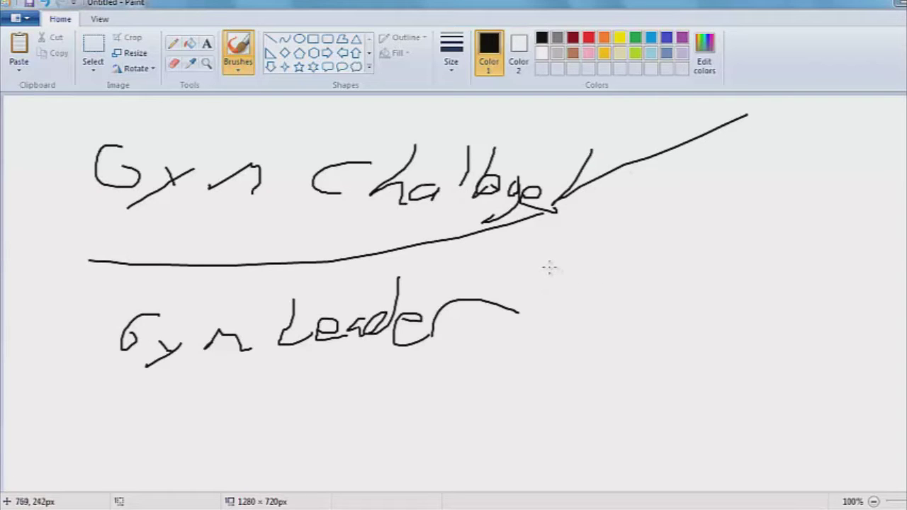
pyautogui.moveTo(549, 265)
pyautogui.mouseDown()
pyautogui.moveTo(537, 285)
pyautogui.moveTo(808, 211)
pyautogui.mouseUp()
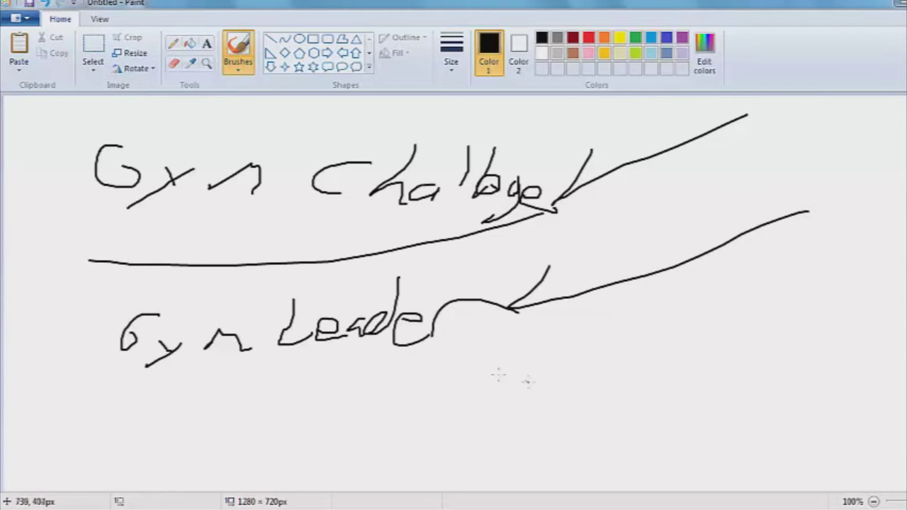
# Select the area covering both handwritten phrases and their arrows and delete it.
pyautogui.click(93, 51)
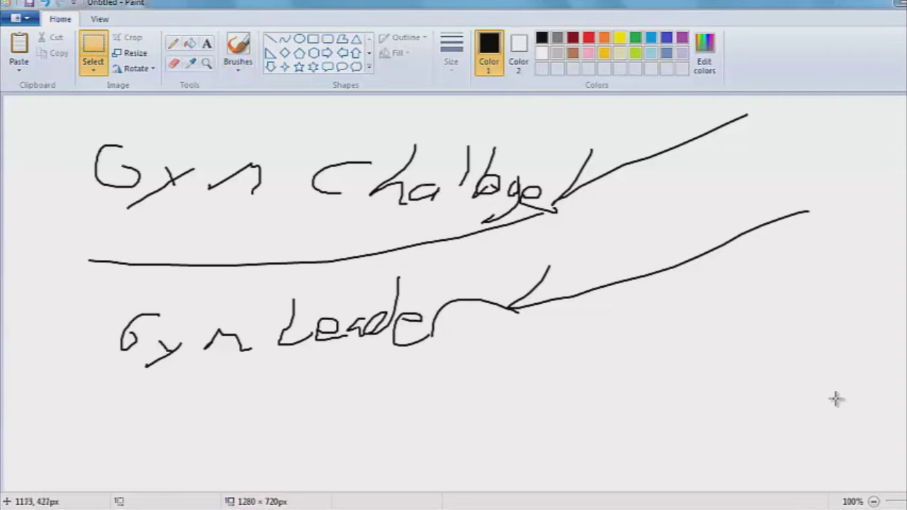
pyautogui.moveTo(836, 399); pyautogui.dragTo(7, 97)
pyautogui.press('Delete')
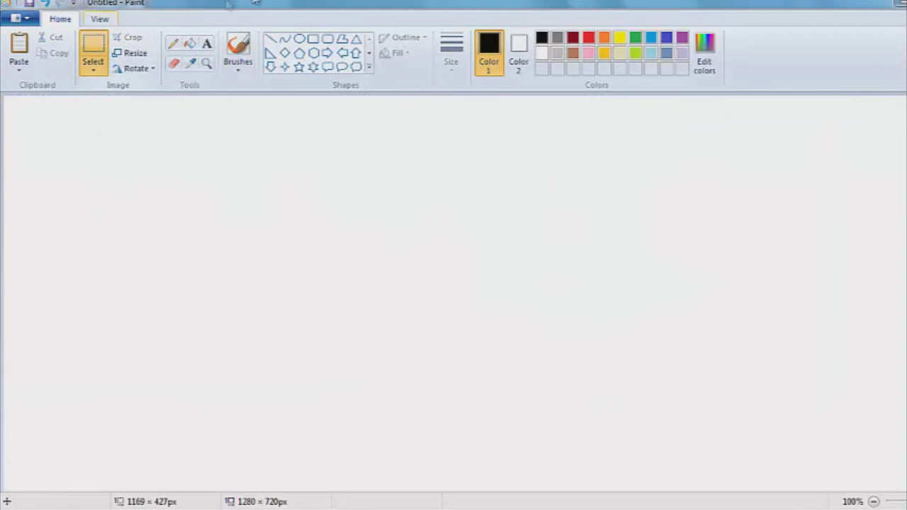
# Brush a large fluffy sheep body outline left of the canvas centre with four short legs beneath it.
pyautogui.click(238, 49)
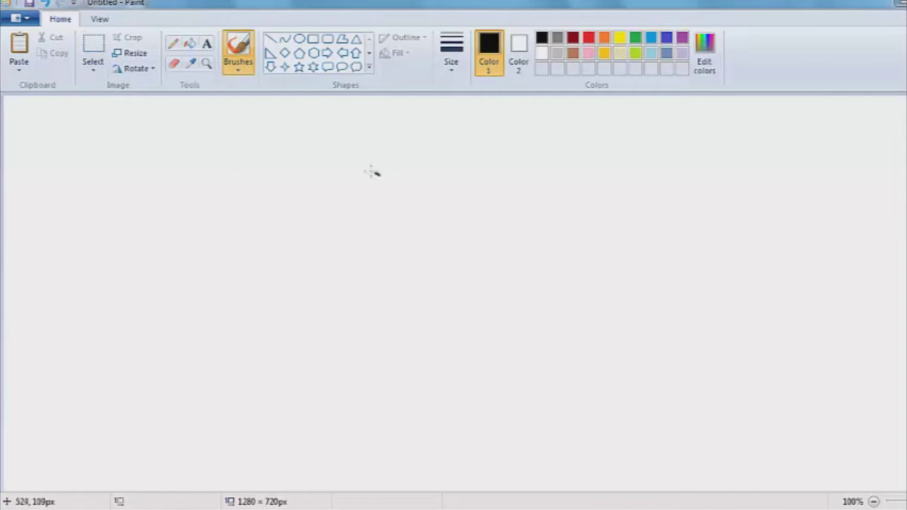
pyautogui.moveTo(375, 173)
pyautogui.mouseDown()
pyautogui.moveTo(224, 220)
pyautogui.moveTo(221, 365)
pyautogui.moveTo(418, 426)
pyautogui.moveTo(498, 312)
pyautogui.mouseUp()
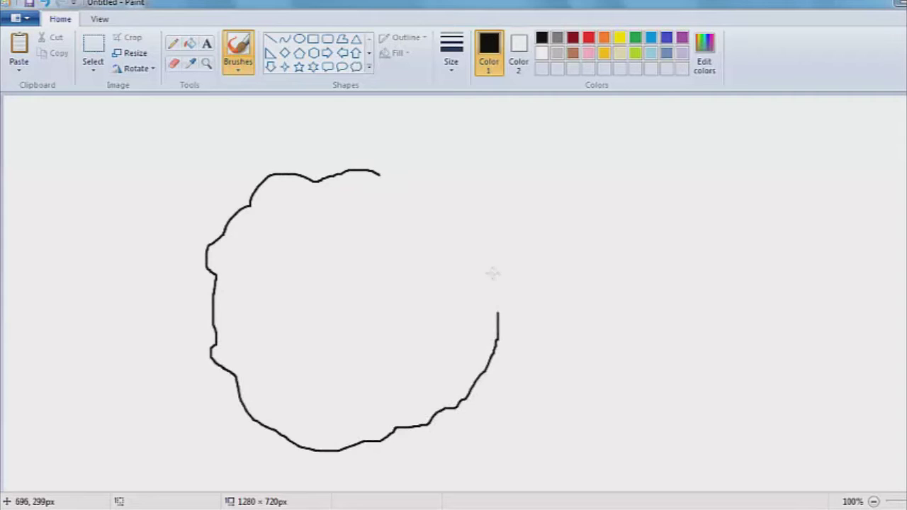
pyautogui.moveTo(493, 273)
pyautogui.mouseDown()
pyautogui.moveTo(404, 176)
pyautogui.moveTo(373, 176)
pyautogui.mouseUp()
pyautogui.moveTo(279, 442); pyautogui.dragTo(302, 457)
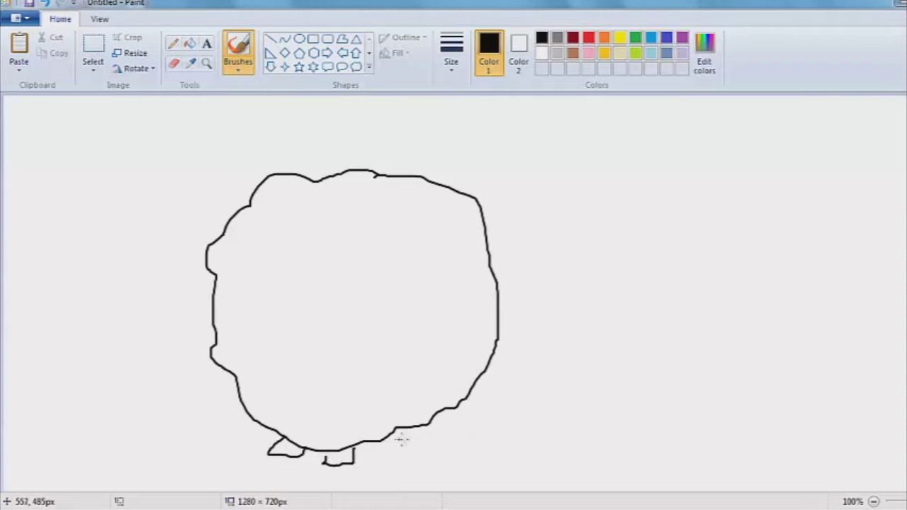
pyautogui.moveTo(417, 428)
pyautogui.mouseDown()
pyautogui.moveTo(417, 450)
pyautogui.moveTo(447, 418)
pyautogui.moveTo(467, 437)
pyautogui.moveTo(491, 415)
pyautogui.moveTo(481, 388)
pyautogui.mouseUp()
# Brush the sheep's face inside the body, with two eyes with pupils, a smile, a rounded head outline and two ears.
pyautogui.moveTo(265, 288)
pyautogui.mouseDown()
pyautogui.moveTo(261, 314)
pyautogui.moveTo(267, 286)
pyautogui.moveTo(351, 312)
pyautogui.moveTo(313, 289)
pyautogui.mouseUp()
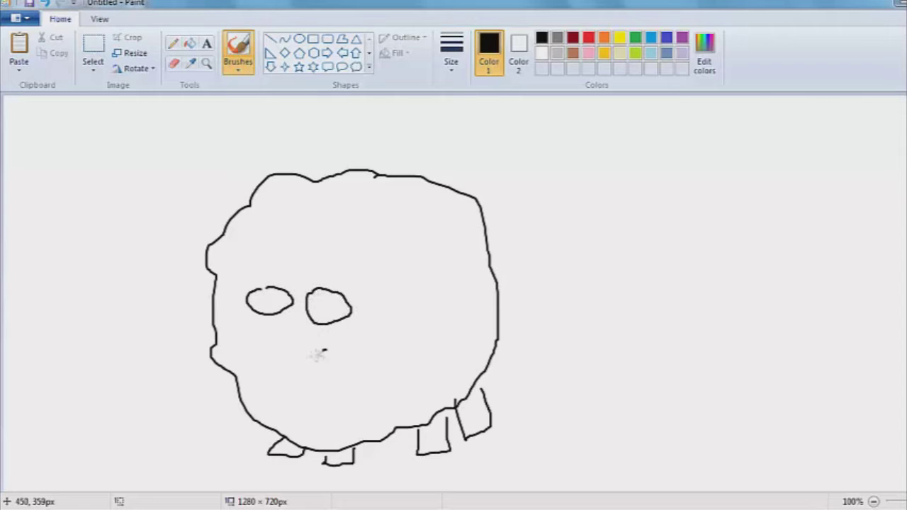
pyautogui.moveTo(319, 352)
pyautogui.mouseDown()
pyautogui.moveTo(278, 357)
pyautogui.moveTo(265, 338)
pyautogui.moveTo(306, 359)
pyautogui.moveTo(326, 350)
pyautogui.mouseUp()
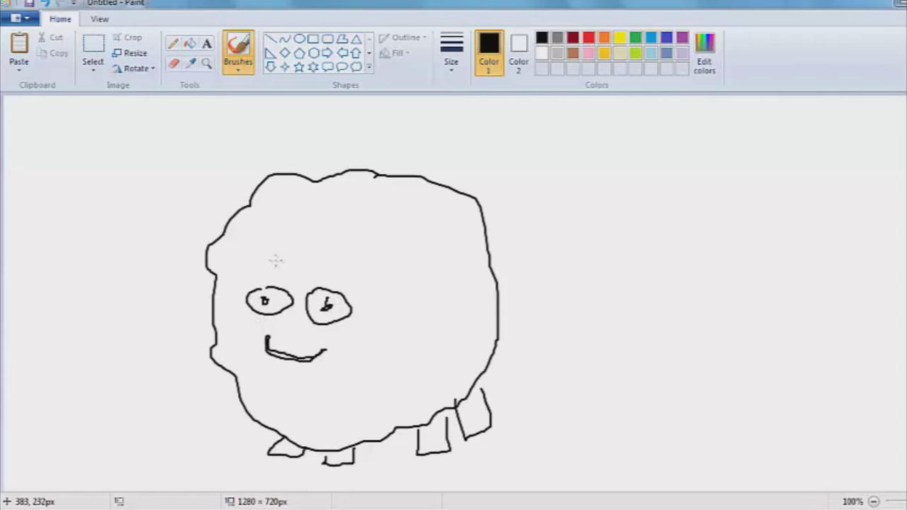
pyautogui.moveTo(281, 258)
pyautogui.mouseDown()
pyautogui.moveTo(232, 282)
pyautogui.moveTo(265, 375)
pyautogui.moveTo(376, 340)
pyautogui.moveTo(291, 257)
pyautogui.mouseUp()
pyautogui.moveTo(351, 279)
pyautogui.mouseDown()
pyautogui.moveTo(387, 279)
pyautogui.moveTo(376, 309)
pyautogui.mouseUp()
pyautogui.moveTo(254, 265); pyautogui.dragTo(216, 269)
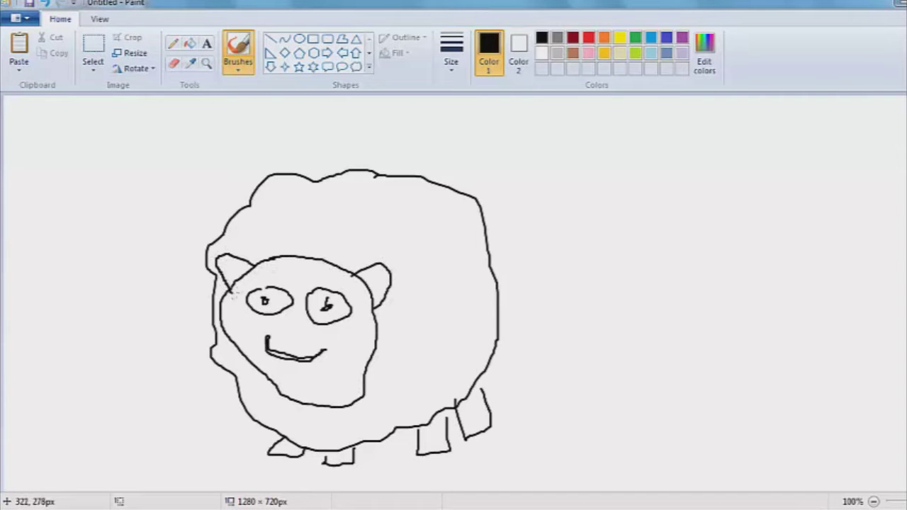
# Fill the sheep's ears, face and leftmost foot black, closing the gap in the left eye's outline to keep both eyes white.
pyautogui.click(189, 43)
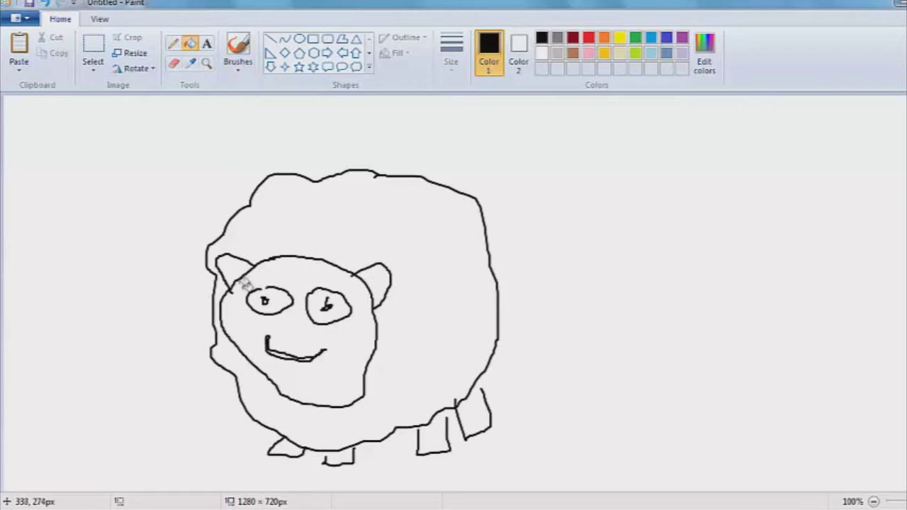
pyautogui.click(241, 275)
pyautogui.click(376, 284)
pyautogui.click(315, 268)
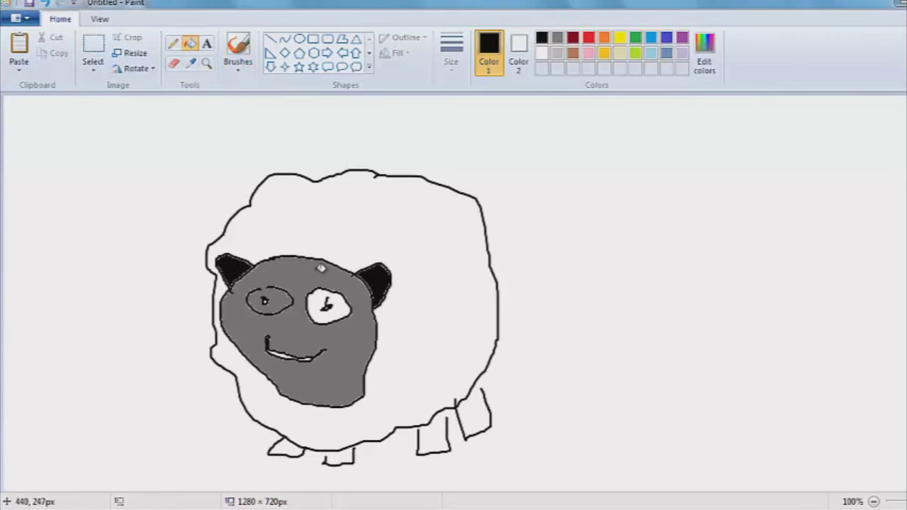
pyautogui.click(46, 3)
pyautogui.click(238, 50)
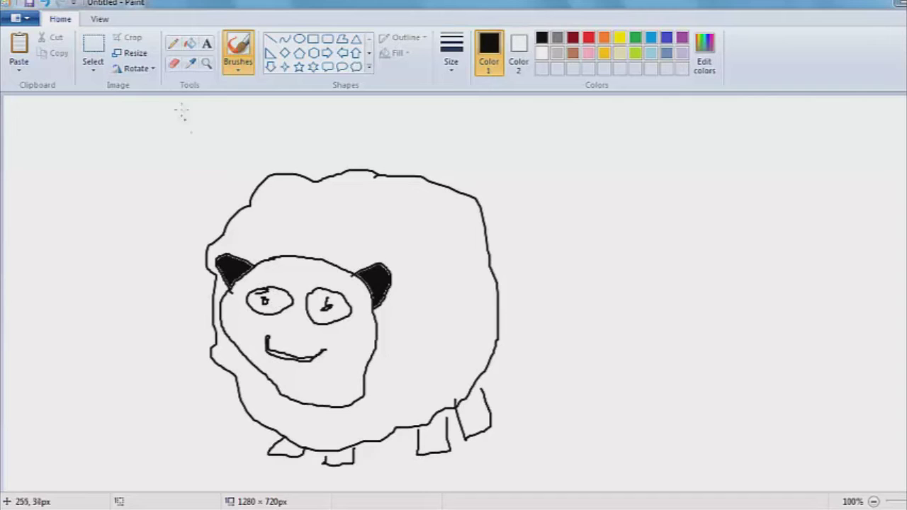
pyautogui.click(190, 43)
pyautogui.click(294, 272)
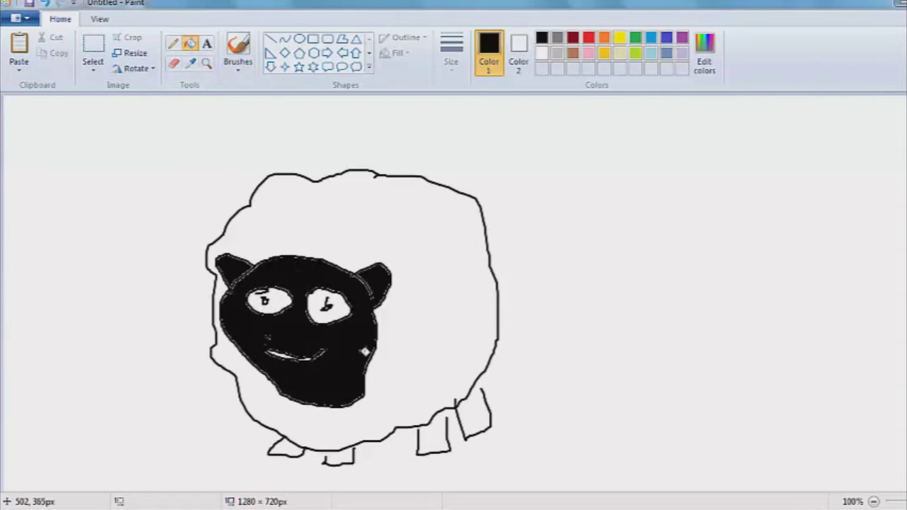
pyautogui.click(284, 447)
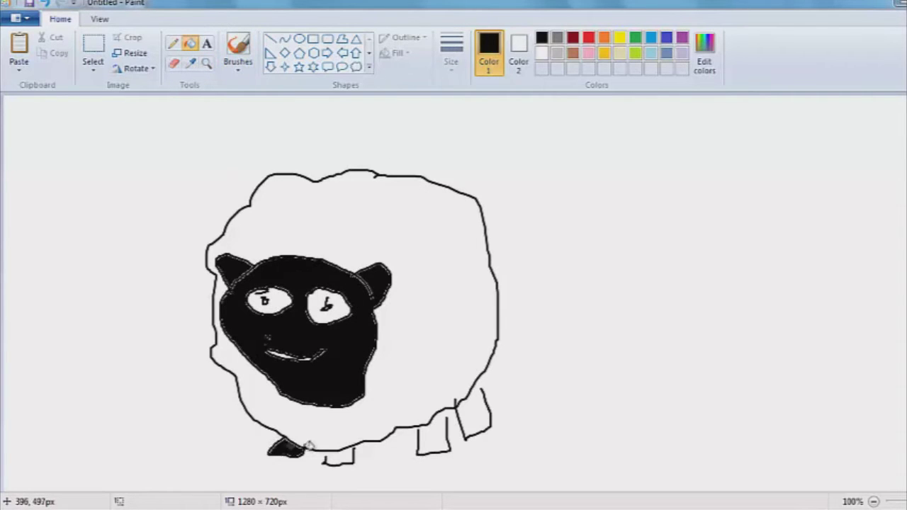
pyautogui.click(431, 436)
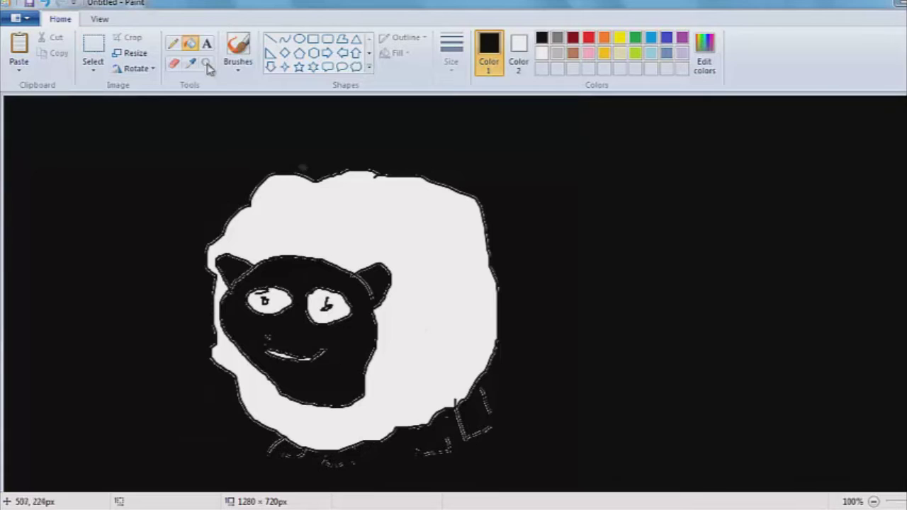
pyautogui.click(42, 4)
pyautogui.click(93, 51)
pyautogui.moveTo(529, 487)
pyautogui.mouseDown()
pyautogui.moveTo(271, 171)
pyautogui.moveTo(182, 111)
pyautogui.mouseUp()
pyautogui.click(89, 111)
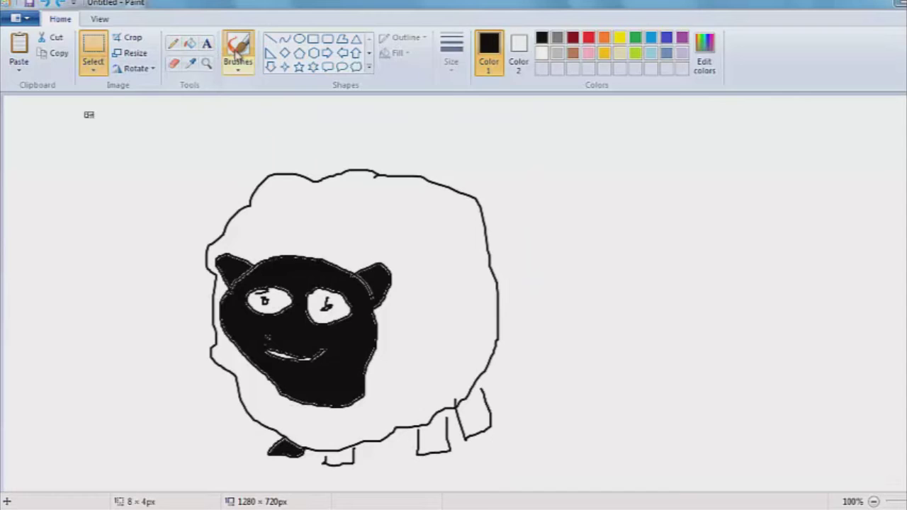
# Close the gaps in the outlines of the sheep's three remaining legs with the brush and fill those legs black.
pyautogui.click(237, 54)
pyautogui.moveTo(324, 446); pyautogui.dragTo(328, 459)
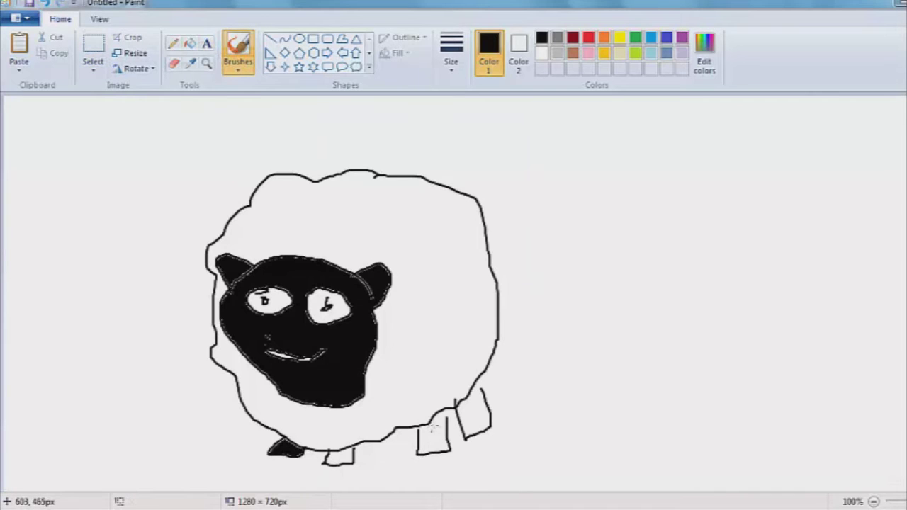
pyautogui.click(189, 43)
pyautogui.click(338, 457)
pyautogui.click(434, 433)
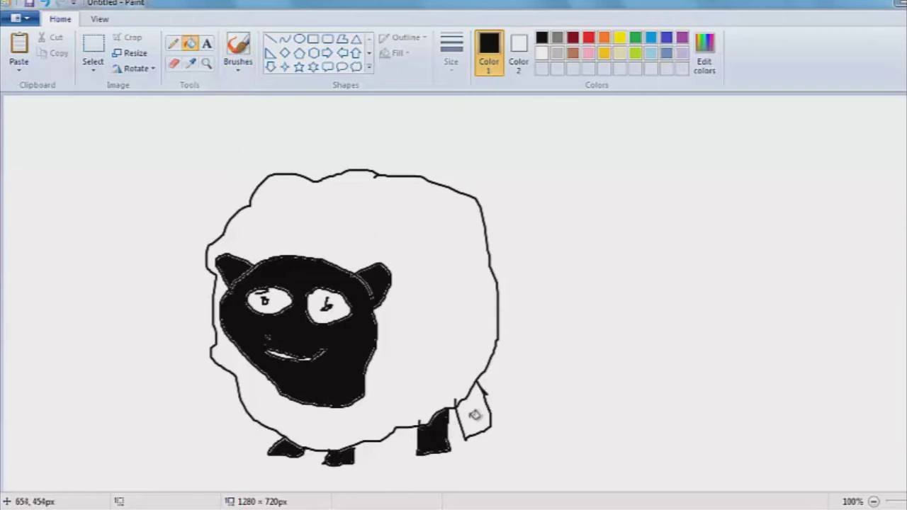
pyautogui.click(473, 414)
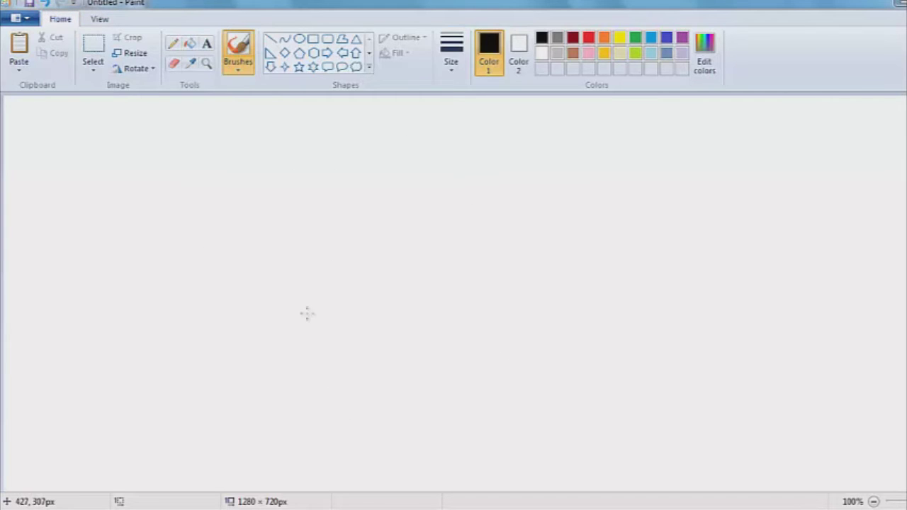
# Brush a cluster of small curved strokes left of the canvas centre and a tiny stick figure below it.
pyautogui.moveTo(307, 314)
pyautogui.mouseDown()
pyautogui.moveTo(335, 333)
pyautogui.moveTo(294, 354)
pyautogui.mouseUp()
pyautogui.moveTo(249, 331)
pyautogui.mouseDown()
pyautogui.moveTo(382, 322)
pyautogui.moveTo(369, 320)
pyautogui.mouseUp()
pyautogui.moveTo(275, 311); pyautogui.dragTo(296, 326)
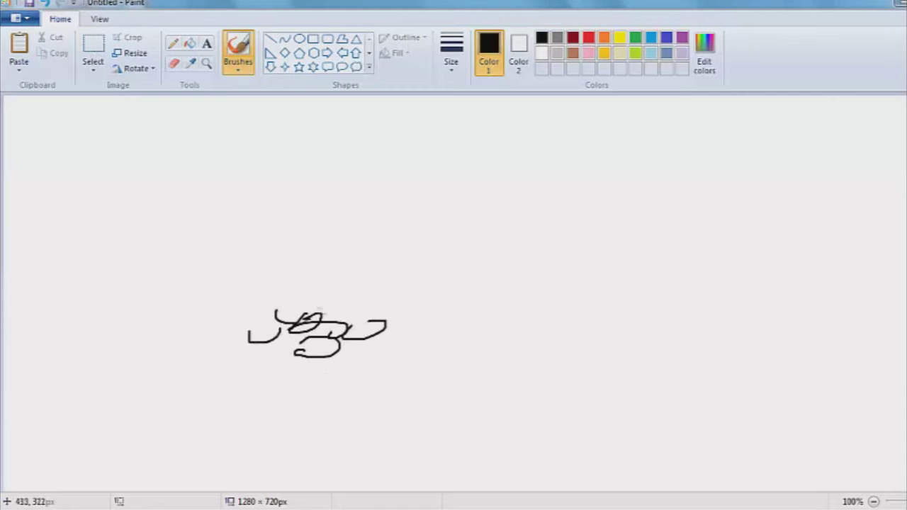
pyautogui.moveTo(339, 301); pyautogui.dragTo(372, 301)
pyautogui.moveTo(282, 362)
pyautogui.mouseDown()
pyautogui.moveTo(285, 343)
pyautogui.moveTo(301, 344)
pyautogui.mouseUp()
pyautogui.moveTo(368, 342)
pyautogui.mouseDown()
pyautogui.moveTo(375, 347)
pyautogui.moveTo(354, 358)
pyautogui.mouseUp()
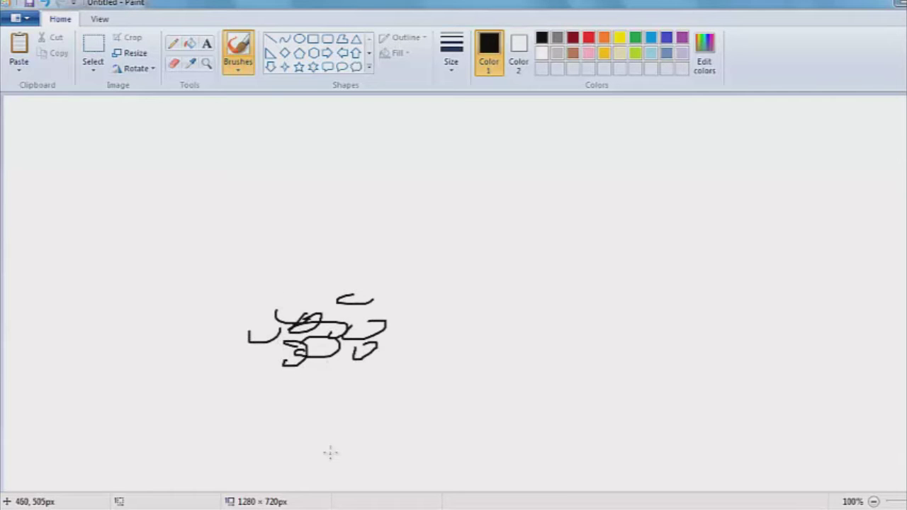
pyautogui.moveTo(330, 435); pyautogui.dragTo(326, 462)
# Brush two outward-slanting lines across the upper canvas and handwrite "goal" between them.
pyautogui.moveTo(333, 105); pyautogui.dragTo(253, 136)
pyautogui.moveTo(451, 104); pyautogui.dragTo(563, 169)
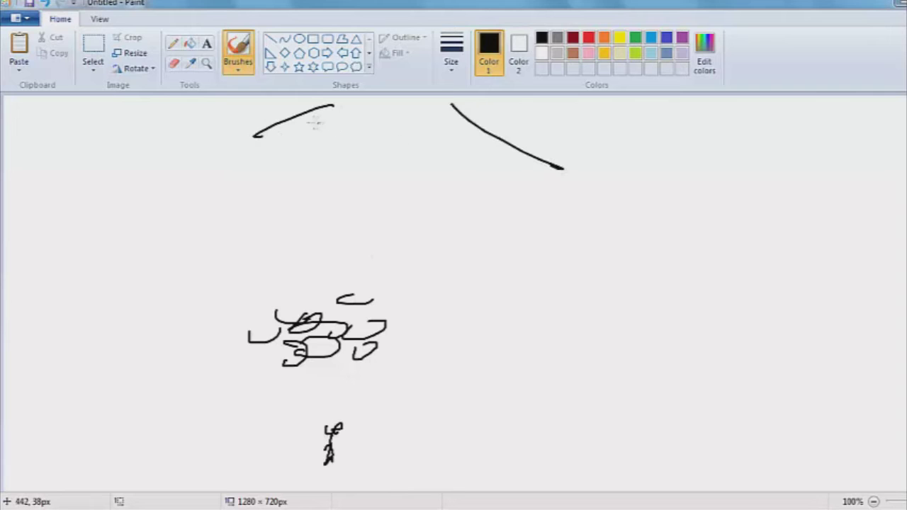
pyautogui.moveTo(314, 123)
pyautogui.mouseDown()
pyautogui.moveTo(316, 153)
pyautogui.moveTo(384, 133)
pyautogui.moveTo(434, 158)
pyautogui.moveTo(445, 153)
pyautogui.moveTo(439, 169)
pyautogui.mouseUp()
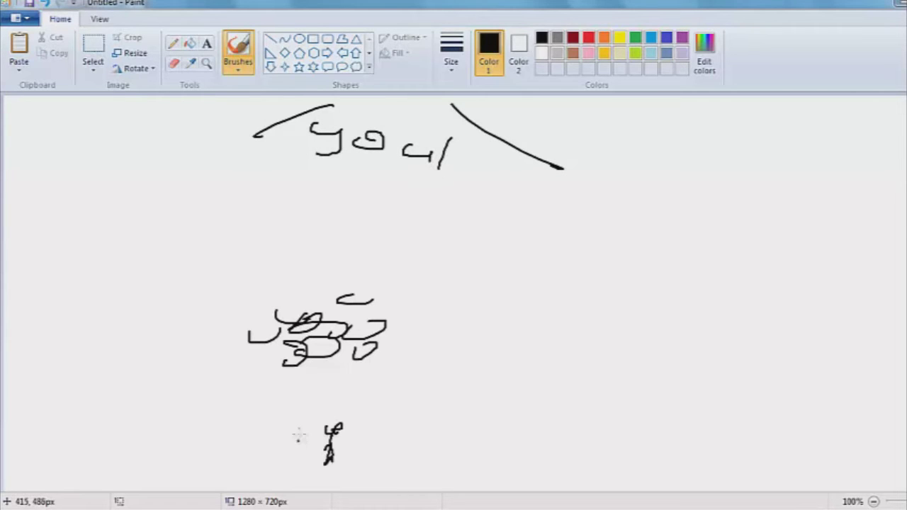
# Brush a curved arrow from the stick figure around the cluster up to "goal", plus a box on each side of the cluster.
pyautogui.moveTo(297, 436)
pyautogui.mouseDown()
pyautogui.moveTo(217, 292)
pyautogui.moveTo(349, 203)
pyautogui.moveTo(330, 189)
pyautogui.moveTo(389, 206)
pyautogui.mouseUp()
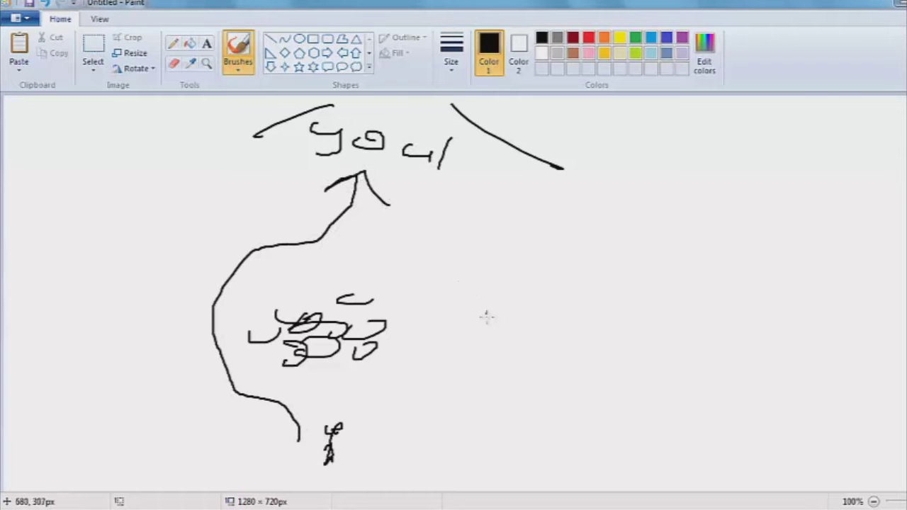
pyautogui.moveTo(438, 255)
pyautogui.mouseDown()
pyautogui.moveTo(411, 314)
pyautogui.moveTo(477, 259)
pyautogui.moveTo(424, 245)
pyautogui.mouseUp()
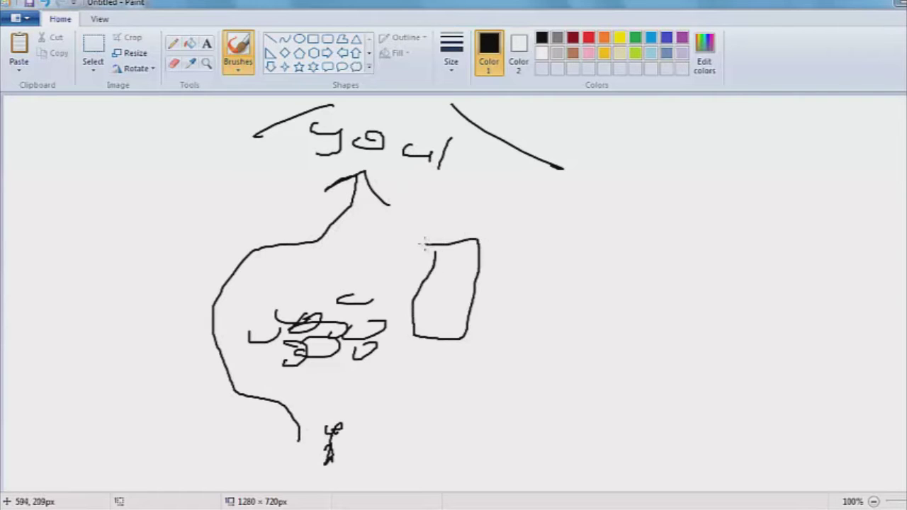
pyautogui.moveTo(254, 207)
pyautogui.mouseDown()
pyautogui.moveTo(124, 278)
pyautogui.moveTo(258, 192)
pyautogui.mouseUp()
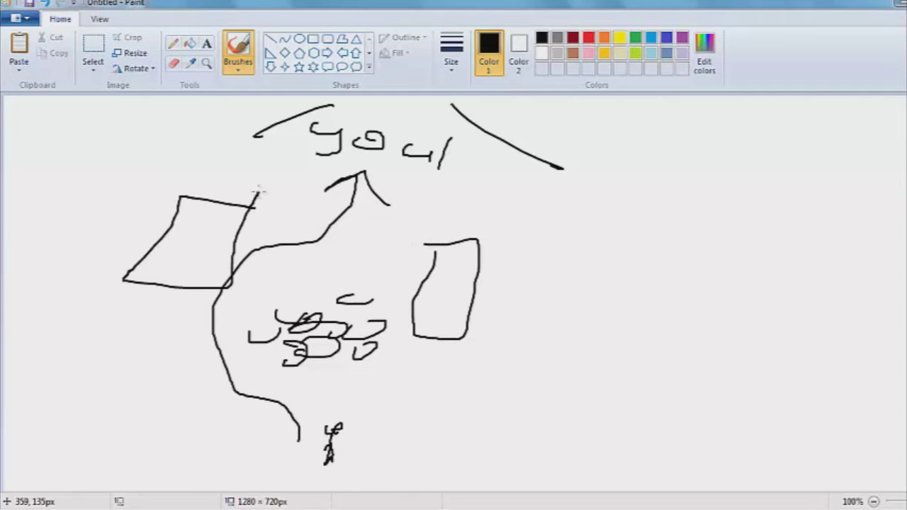
# Select the area covering the whole "goal" sketch with its arrow and boxes and delete it.
pyautogui.click(93, 46)
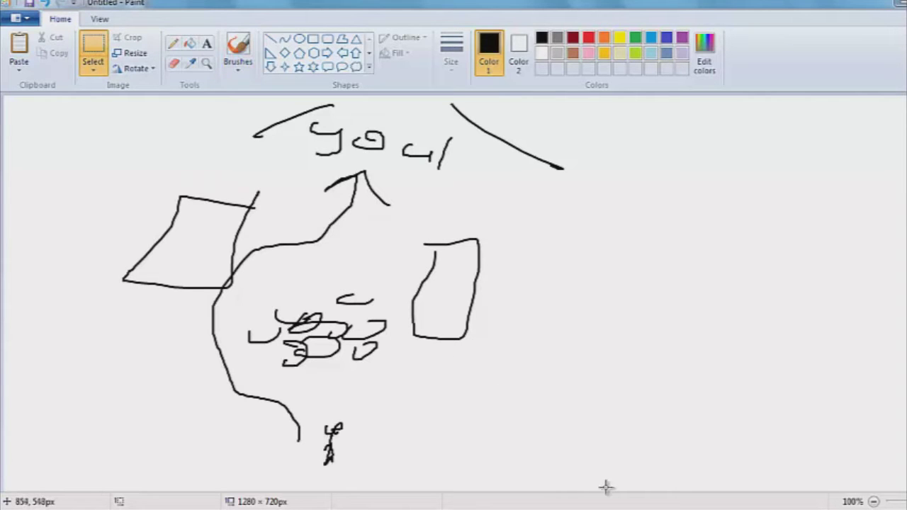
pyautogui.moveTo(603, 490); pyautogui.dragTo(96, 86)
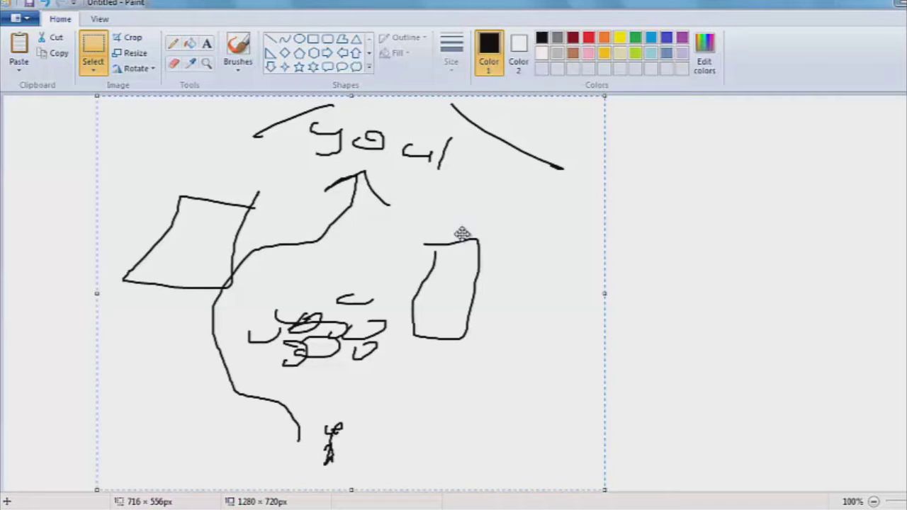
pyautogui.press('Delete')
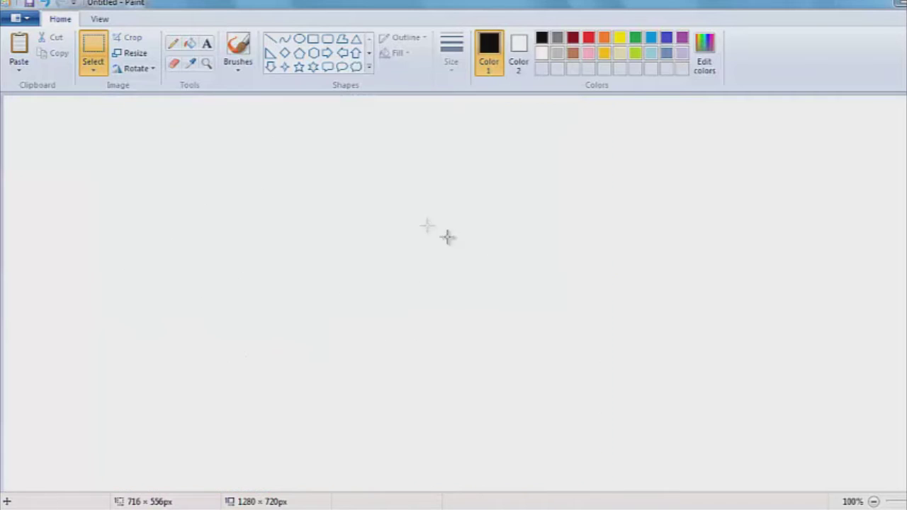
# Brush a narrow upright post on an oval base with short strokes around it, and a tall rounded box to its right.
pyautogui.click(239, 42)
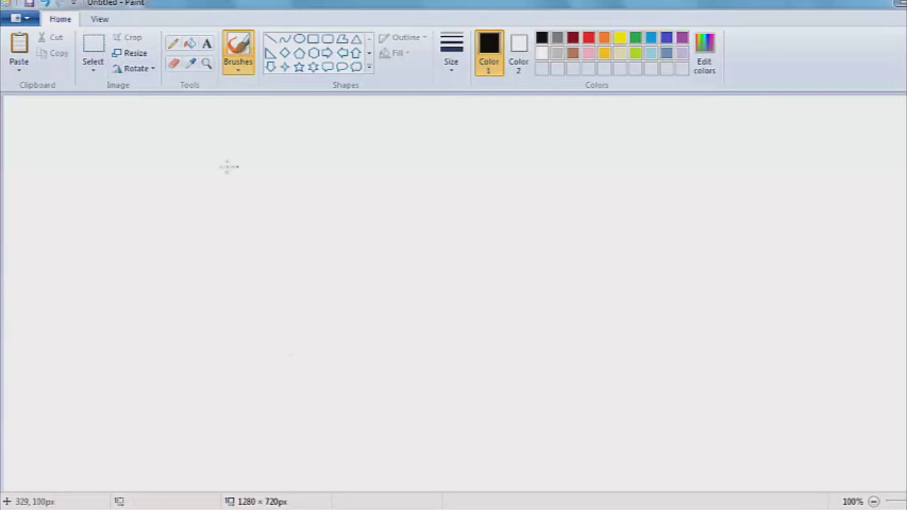
pyautogui.moveTo(246, 195)
pyautogui.mouseDown()
pyautogui.moveTo(267, 258)
pyautogui.moveTo(237, 196)
pyautogui.mouseUp()
pyautogui.moveTo(253, 243)
pyautogui.mouseDown()
pyautogui.moveTo(225, 277)
pyautogui.moveTo(241, 252)
pyautogui.mouseUp()
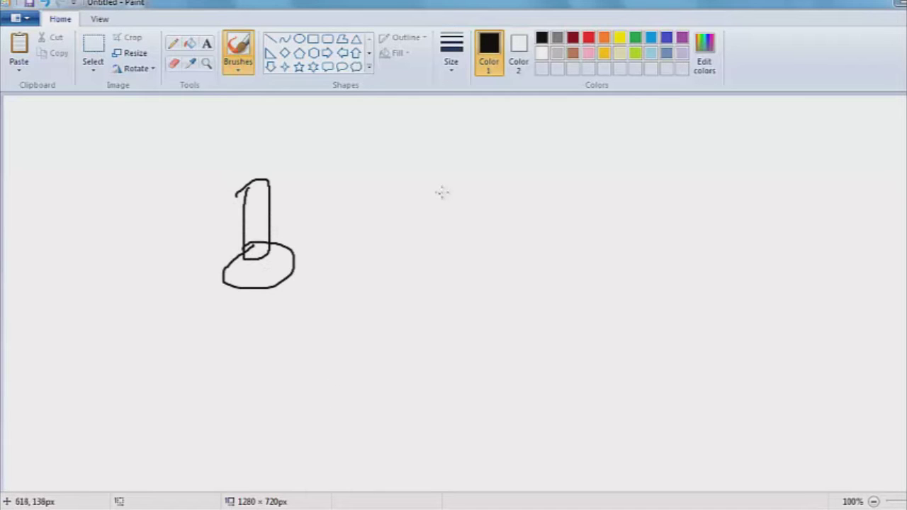
pyautogui.moveTo(441, 191)
pyautogui.mouseDown()
pyautogui.moveTo(544, 212)
pyautogui.moveTo(442, 209)
pyautogui.mouseUp()
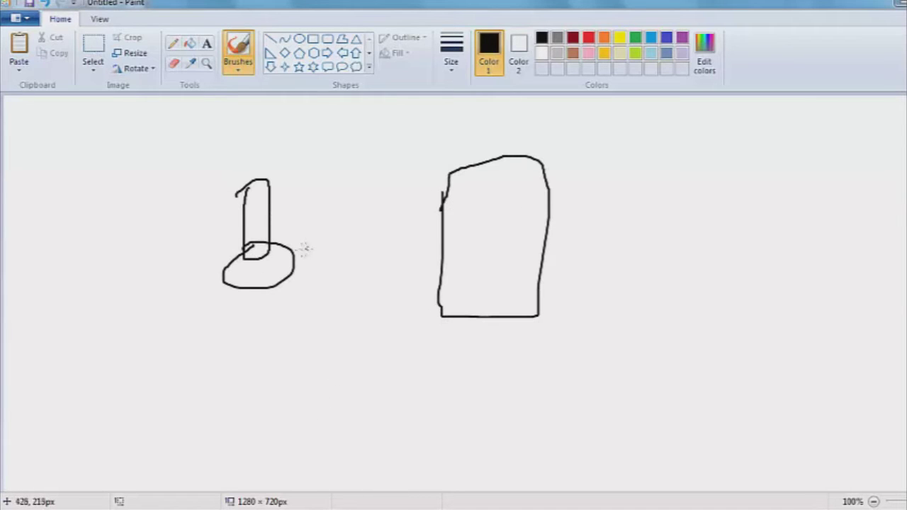
pyautogui.moveTo(239, 213); pyautogui.dragTo(230, 234)
pyautogui.moveTo(276, 207)
pyautogui.mouseDown()
pyautogui.moveTo(300, 242)
pyautogui.moveTo(259, 262)
pyautogui.moveTo(282, 265)
pyautogui.mouseUp()
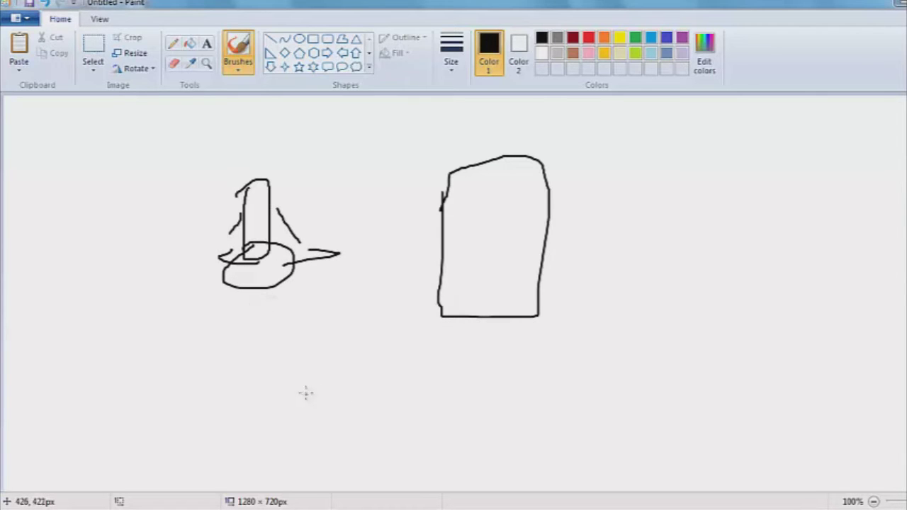
# Brush an irregular blob enclosed by a larger outline below the post, and a long curved arrow sweeping beneath the post toward the left.
pyautogui.moveTo(329, 353)
pyautogui.mouseDown()
pyautogui.moveTo(301, 403)
pyautogui.moveTo(361, 340)
pyautogui.moveTo(328, 348)
pyautogui.mouseUp()
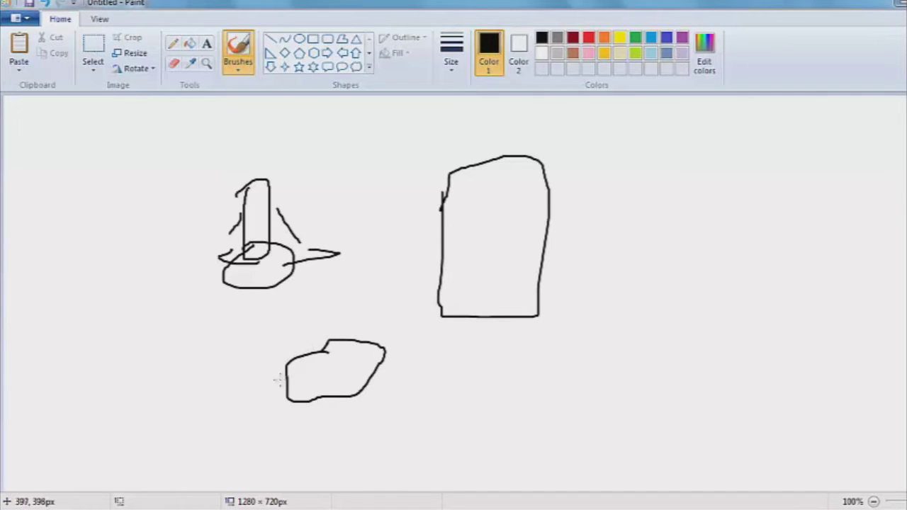
pyautogui.moveTo(278, 379); pyautogui.dragTo(273, 378)
pyautogui.moveTo(303, 337)
pyautogui.mouseDown()
pyautogui.moveTo(252, 362)
pyautogui.moveTo(372, 386)
pyautogui.moveTo(300, 323)
pyautogui.mouseUp()
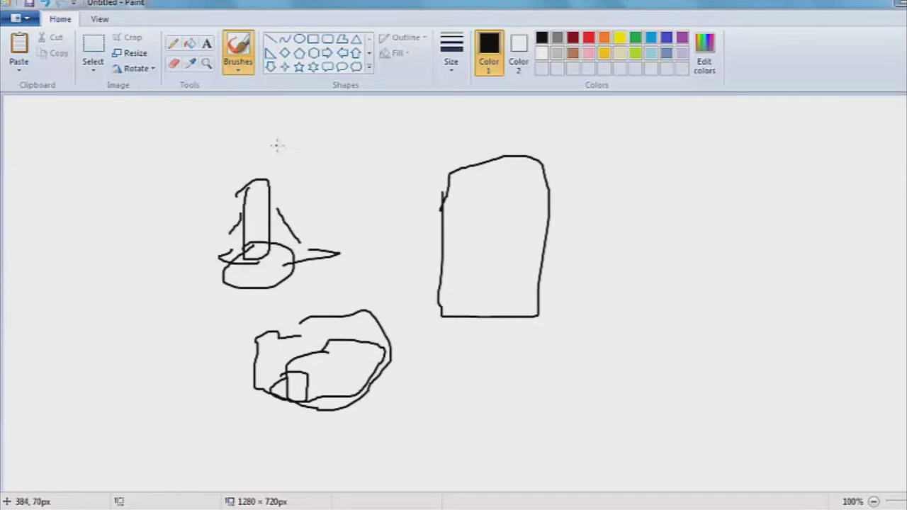
pyautogui.moveTo(333, 145)
pyautogui.mouseDown()
pyautogui.moveTo(218, 325)
pyautogui.moveTo(134, 297)
pyautogui.moveTo(186, 268)
pyautogui.mouseUp()
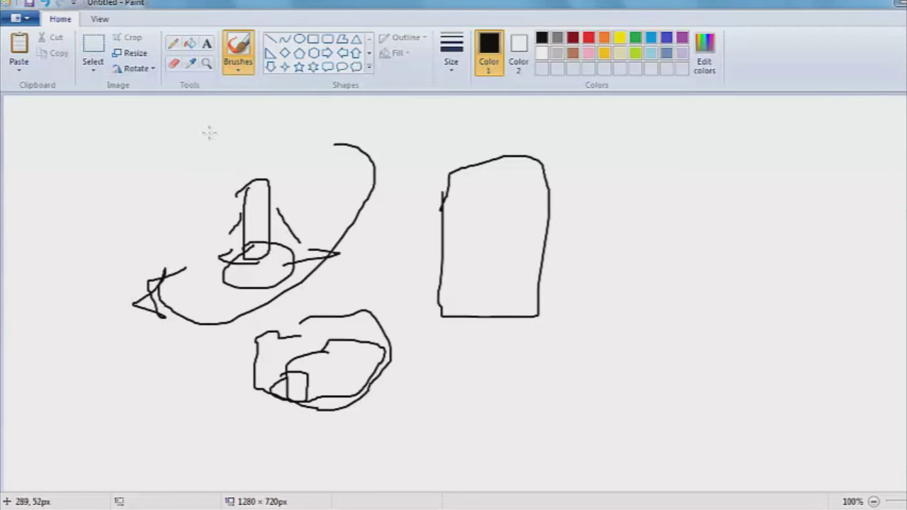
# Select the area covering the post, tall box, blob and curved arrow and delete it.
pyautogui.click(93, 56)
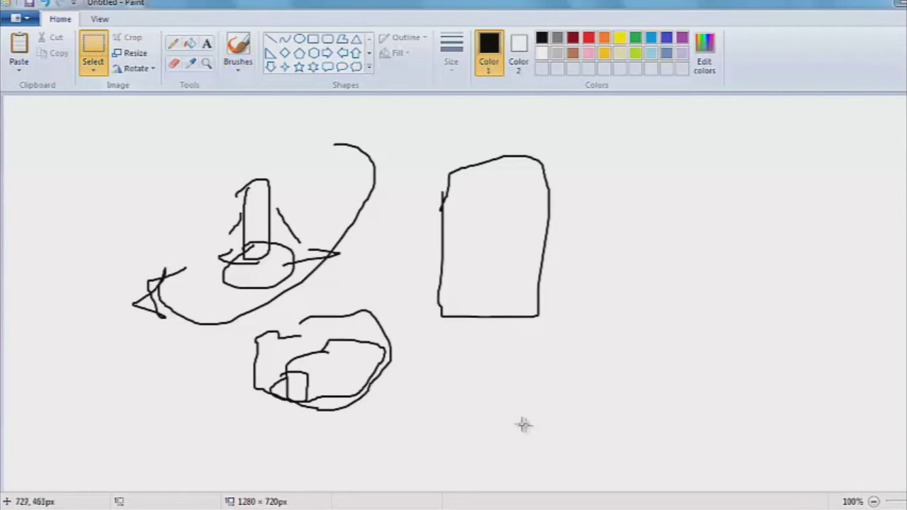
pyautogui.moveTo(553, 451)
pyautogui.mouseDown()
pyautogui.moveTo(122, 152)
pyautogui.moveTo(109, 106)
pyautogui.mouseUp()
pyautogui.press('Delete')
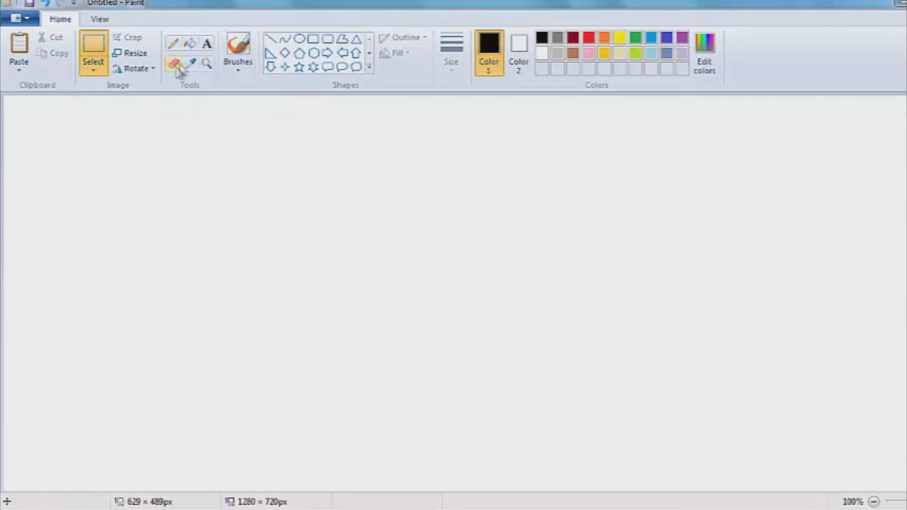
# Brush a stick figure with a long arm reaching to a round ball, and scribble over the ball with a small loop inside it.
pyautogui.click(238, 48)
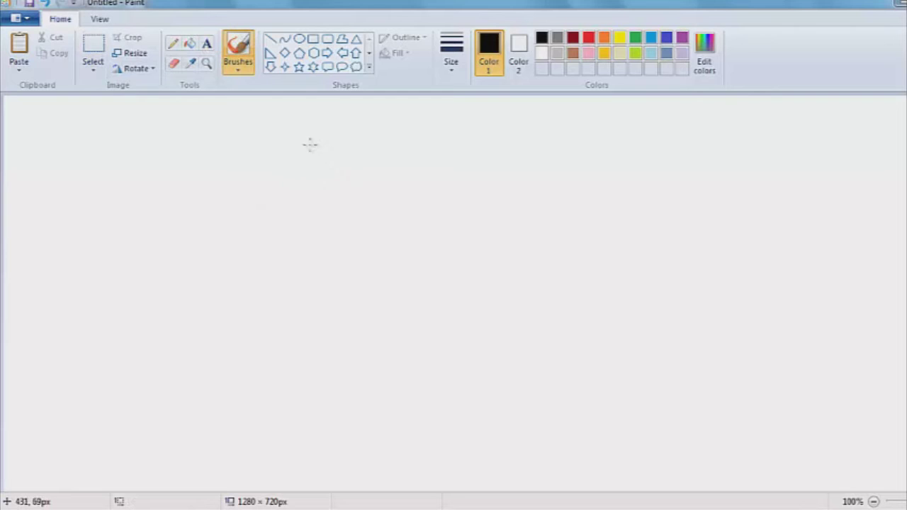
pyautogui.moveTo(304, 171)
pyautogui.mouseDown()
pyautogui.moveTo(301, 205)
pyautogui.moveTo(291, 179)
pyautogui.mouseUp()
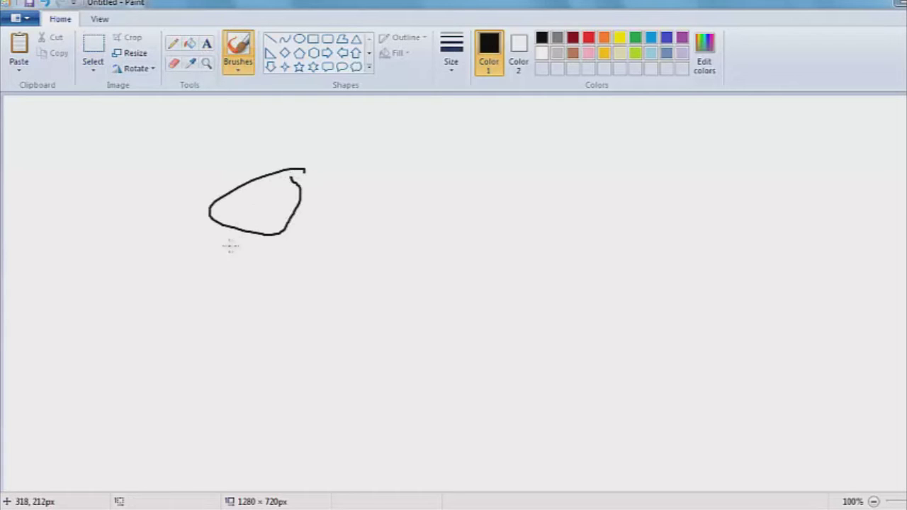
pyautogui.moveTo(245, 238)
pyautogui.mouseDown()
pyautogui.moveTo(219, 319)
pyautogui.moveTo(231, 363)
pyautogui.mouseUp()
pyautogui.moveTo(234, 285)
pyautogui.mouseDown()
pyautogui.moveTo(179, 273)
pyautogui.moveTo(374, 305)
pyautogui.mouseUp()
pyautogui.moveTo(391, 259)
pyautogui.mouseDown()
pyautogui.moveTo(386, 315)
pyautogui.moveTo(391, 261)
pyautogui.mouseUp()
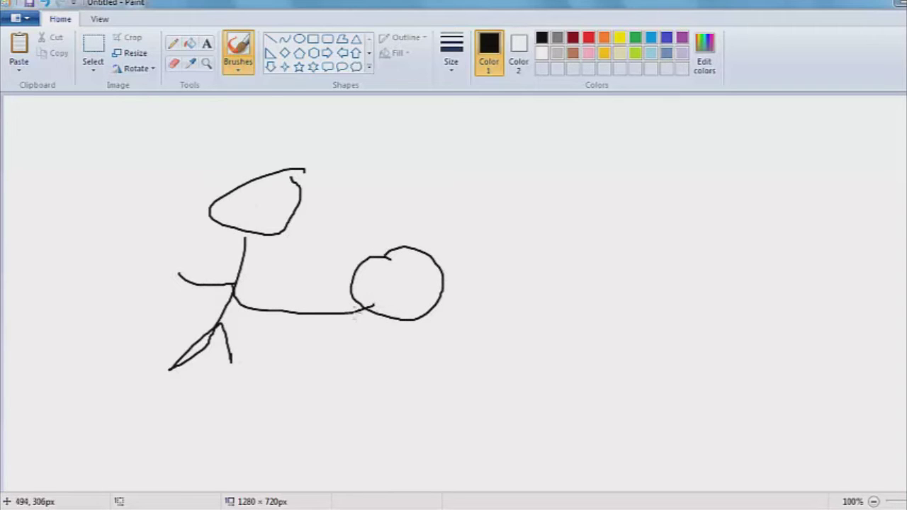
pyautogui.moveTo(354, 314)
pyautogui.mouseDown()
pyautogui.moveTo(441, 272)
pyautogui.moveTo(395, 286)
pyautogui.moveTo(407, 287)
pyautogui.mouseUp()
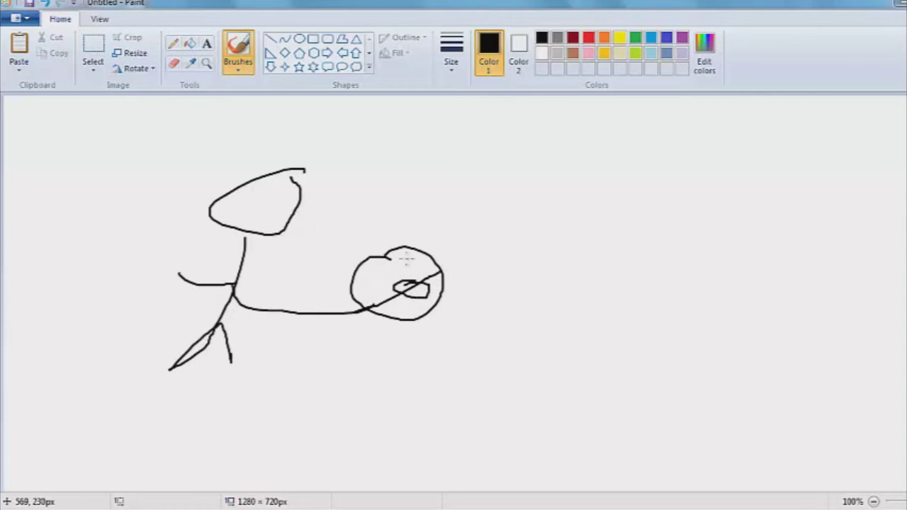
pyautogui.moveTo(388, 265)
pyautogui.mouseDown()
pyautogui.moveTo(362, 283)
pyautogui.moveTo(400, 256)
pyautogui.moveTo(357, 296)
pyautogui.moveTo(363, 290)
pyautogui.mouseUp()
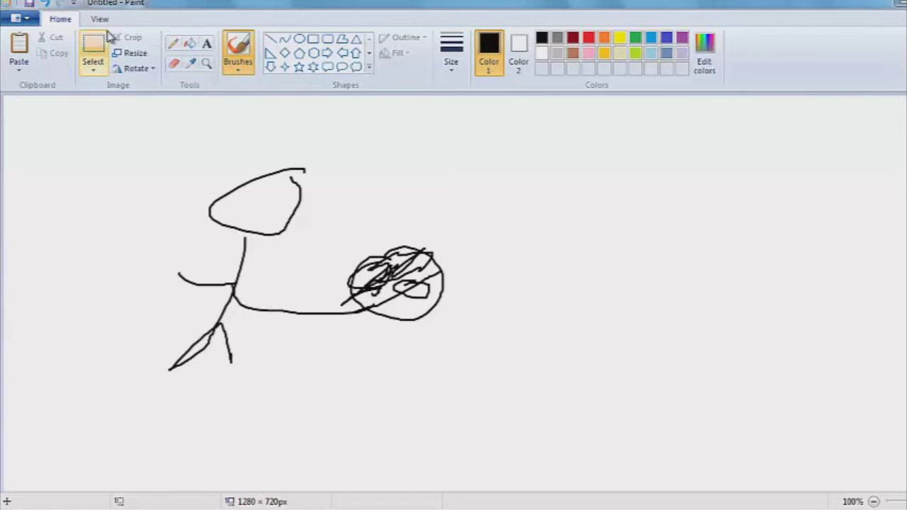
# Select the area covering the stick figure and its scribbled ball and delete it.
pyautogui.click(93, 49)
pyautogui.moveTo(458, 401)
pyautogui.mouseDown()
pyautogui.moveTo(178, 249)
pyautogui.moveTo(133, 172)
pyautogui.moveTo(134, 136)
pyautogui.mouseUp()
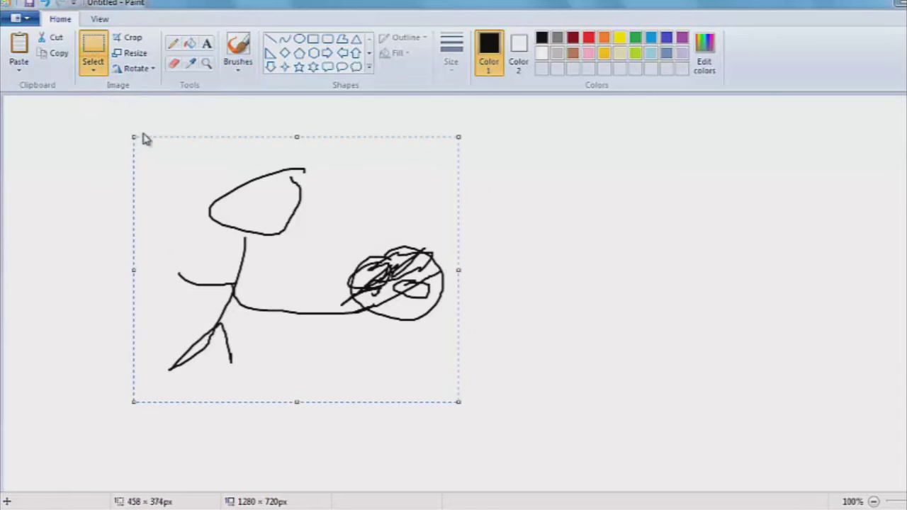
pyautogui.press('Delete')
# Brush a forked trunk with U-shaped curves above it, a tiny loop at the right branch's end and a small stick figure to the left.
pyautogui.click(238, 49)
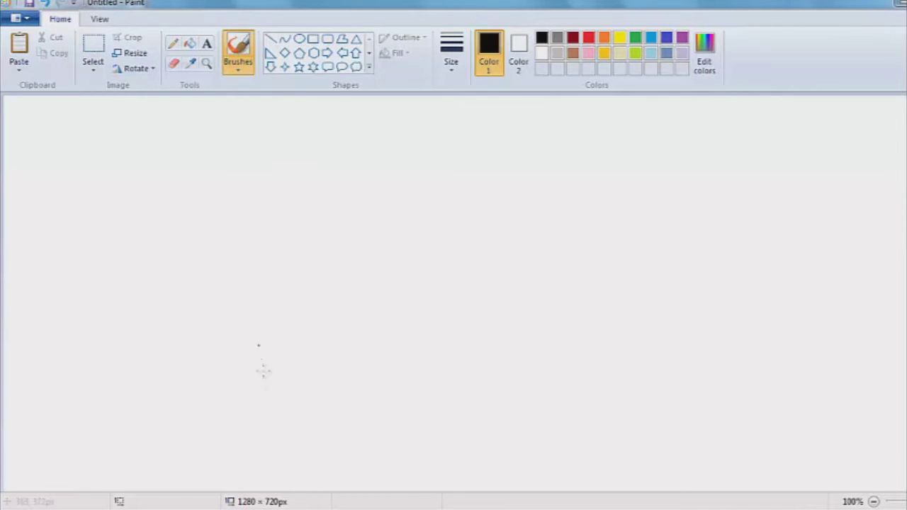
pyautogui.moveTo(283, 405)
pyautogui.mouseDown()
pyautogui.moveTo(262, 273)
pyautogui.moveTo(206, 208)
pyautogui.mouseUp()
pyautogui.moveTo(277, 286)
pyautogui.mouseDown()
pyautogui.moveTo(407, 228)
pyautogui.moveTo(415, 212)
pyautogui.mouseUp()
pyautogui.moveTo(269, 178); pyautogui.dragTo(386, 149)
pyautogui.moveTo(159, 142)
pyautogui.mouseDown()
pyautogui.moveTo(208, 199)
pyautogui.moveTo(198, 143)
pyautogui.mouseUp()
pyautogui.moveTo(427, 213); pyautogui.dragTo(425, 226)
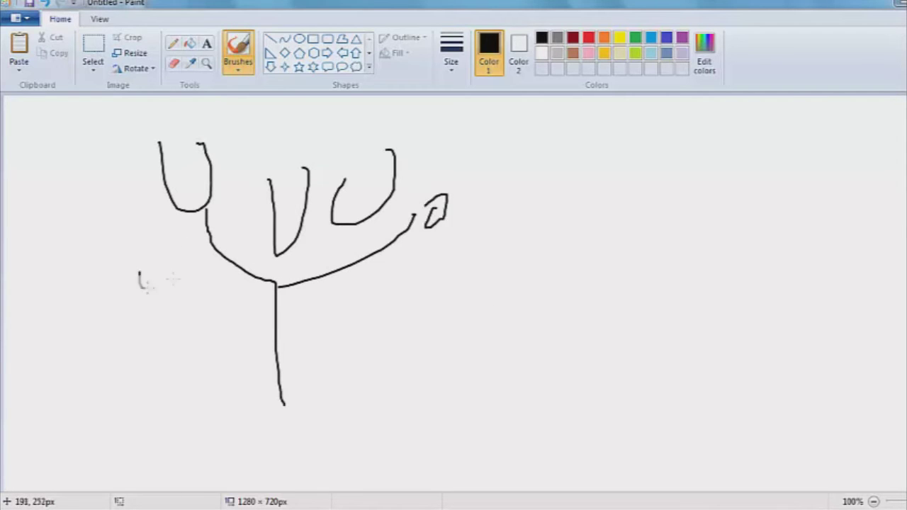
pyautogui.moveTo(172, 280)
pyautogui.mouseDown()
pyautogui.moveTo(145, 318)
pyautogui.moveTo(170, 327)
pyautogui.mouseUp()
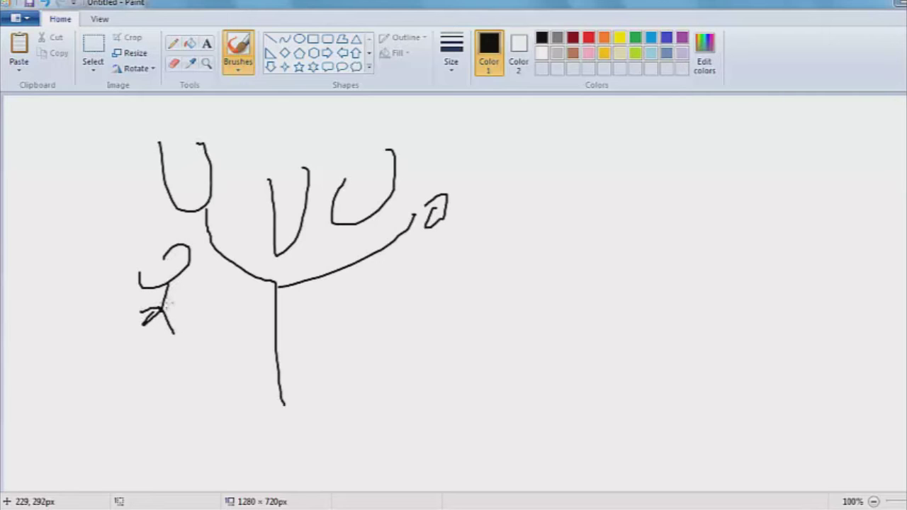
# Select the area covering the forked trunk, U-shaped curves and small stick figure and delete it.
pyautogui.click(92, 56)
pyautogui.moveTo(426, 424); pyautogui.dragTo(118, 73)
pyautogui.click(449, 291)
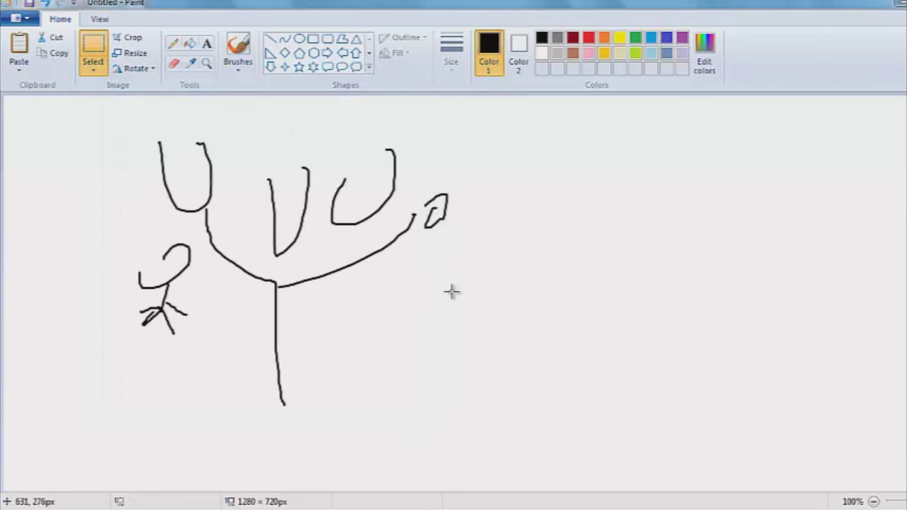
pyautogui.moveTo(452, 456)
pyautogui.mouseDown()
pyautogui.moveTo(201, 181)
pyautogui.moveTo(89, 83)
pyautogui.mouseUp()
pyautogui.press('Delete')
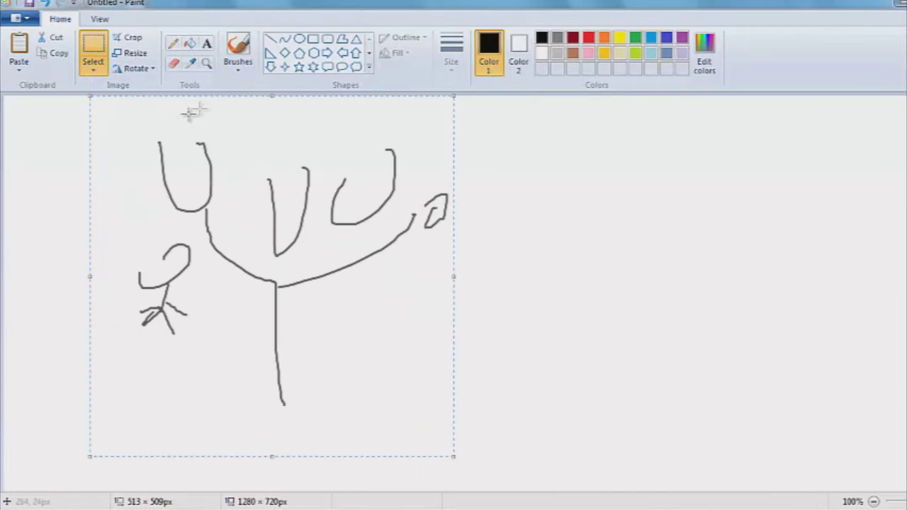
# Brush two small marks and three long lines fanning upward around them from one common base point.
pyautogui.click(246, 46)
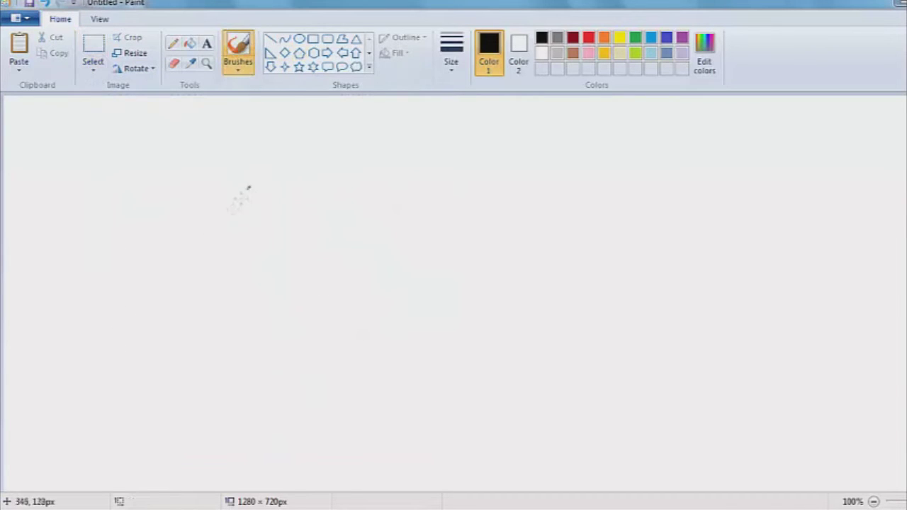
pyautogui.moveTo(248, 188); pyautogui.dragTo(250, 185)
pyautogui.moveTo(349, 189)
pyautogui.mouseDown()
pyautogui.moveTo(374, 189)
pyautogui.moveTo(349, 186)
pyautogui.mouseUp()
pyautogui.moveTo(319, 127); pyautogui.dragTo(268, 334)
pyautogui.moveTo(422, 148)
pyautogui.mouseDown()
pyautogui.moveTo(317, 280)
pyautogui.moveTo(268, 298)
pyautogui.mouseUp()
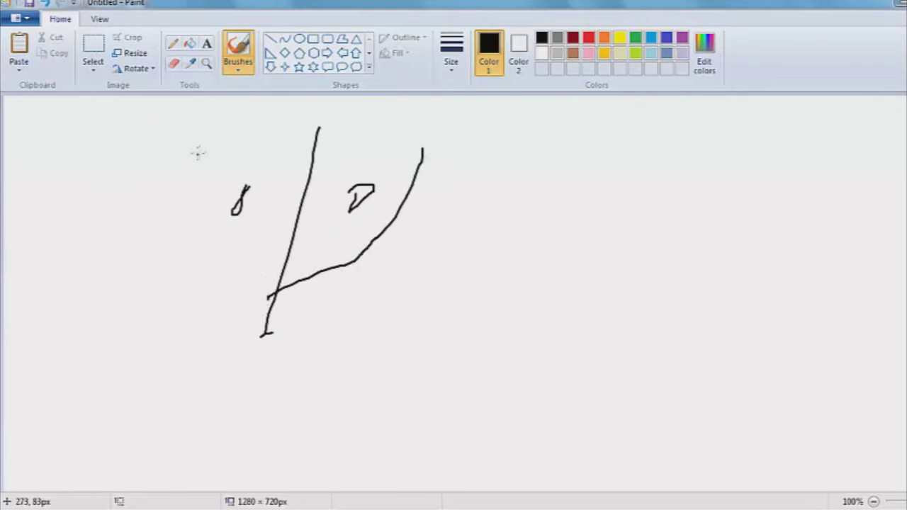
pyautogui.moveTo(213, 133)
pyautogui.mouseDown()
pyautogui.moveTo(176, 211)
pyautogui.moveTo(270, 305)
pyautogui.mouseUp()
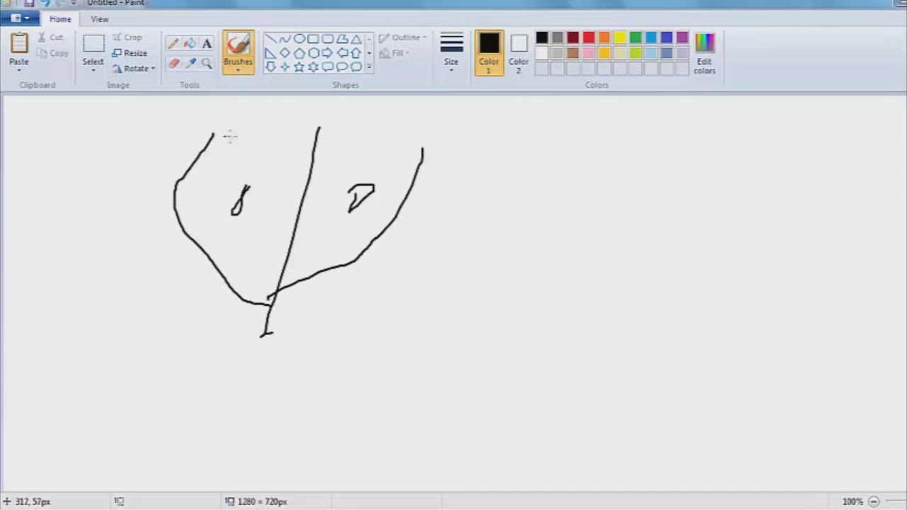
# Brush a small loop at the upper end of each fanning line and a separate circle to the right of them.
pyautogui.moveTo(180, 125)
pyautogui.mouseDown()
pyautogui.moveTo(185, 154)
pyautogui.moveTo(199, 122)
pyautogui.mouseUp()
pyautogui.moveTo(425, 150)
pyautogui.mouseDown()
pyautogui.moveTo(448, 132)
pyautogui.moveTo(426, 158)
pyautogui.mouseUp()
pyautogui.moveTo(444, 226); pyautogui.dragTo(459, 228)
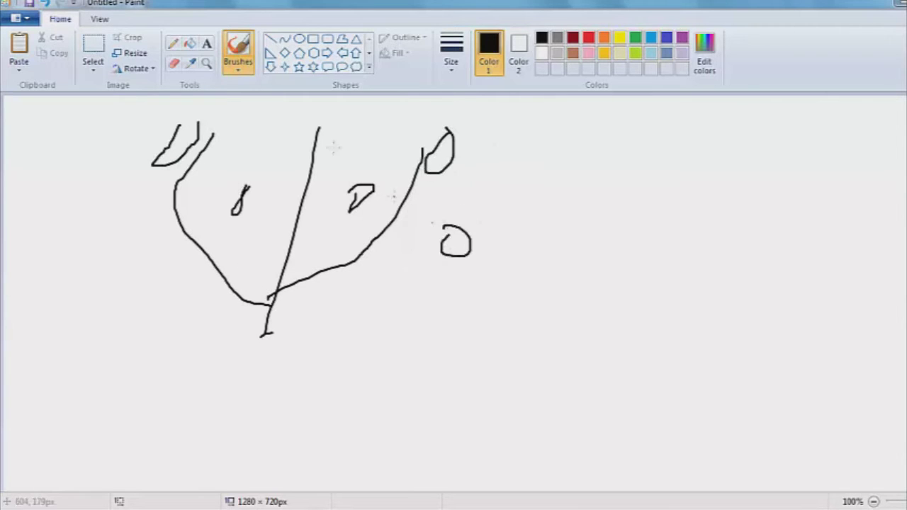
pyautogui.moveTo(323, 125); pyautogui.dragTo(309, 119)
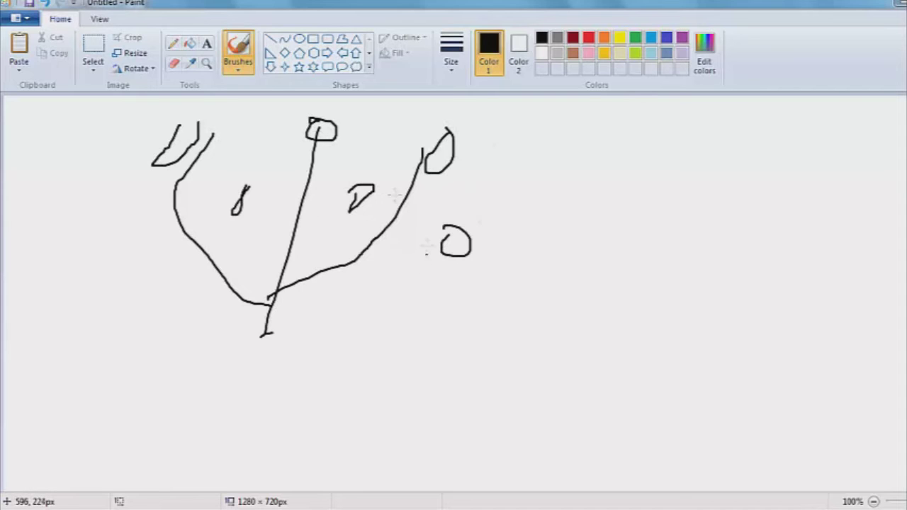
# Select the area covering the fanning lines with their loops and delete it.
pyautogui.click(92, 53)
pyautogui.moveTo(106, 103); pyautogui.dragTo(511, 383)
pyautogui.press('Delete')
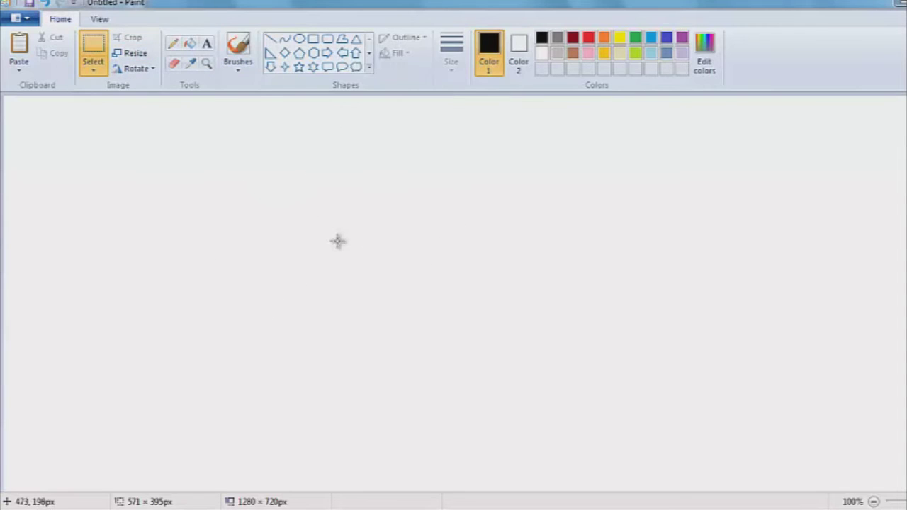
# Brush a small stick figure near the canvas centre-left and a short handwritten word between quote-like marks above it.
pyautogui.click(238, 48)
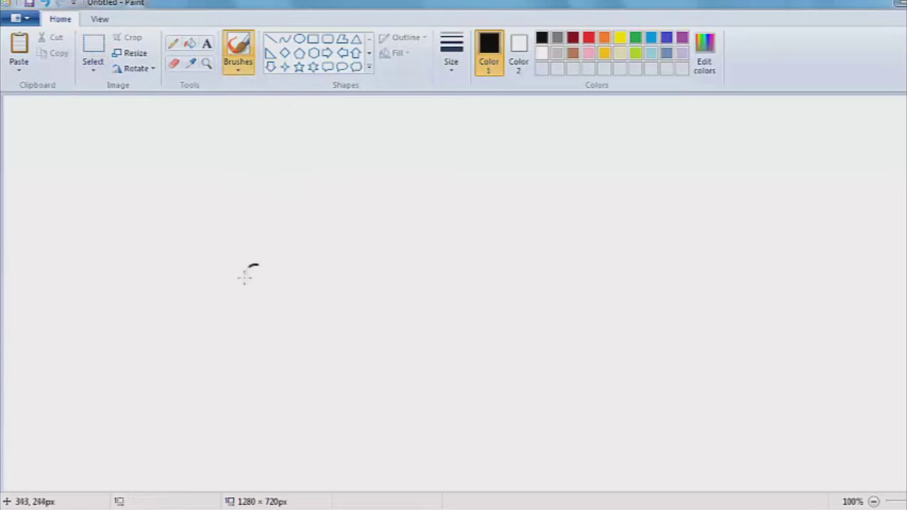
pyautogui.moveTo(245, 277); pyautogui.dragTo(249, 262)
pyautogui.moveTo(261, 298); pyautogui.dragTo(271, 321)
pyautogui.moveTo(231, 302); pyautogui.dragTo(270, 293)
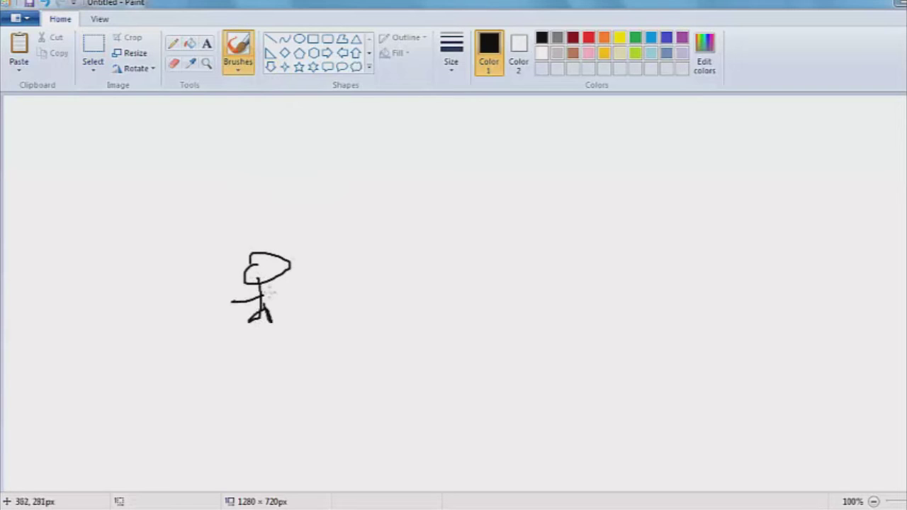
pyautogui.moveTo(289, 106); pyautogui.dragTo(266, 116)
pyautogui.moveTo(320, 132); pyautogui.dragTo(335, 139)
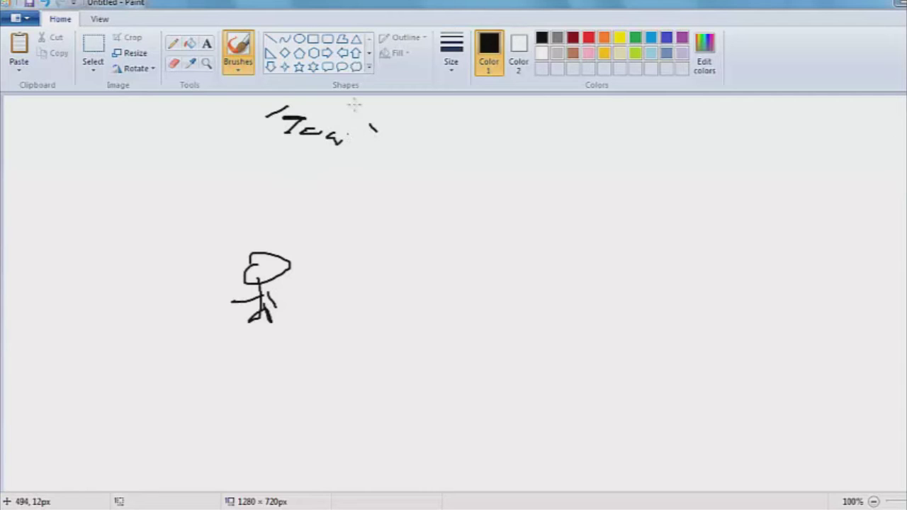
pyautogui.moveTo(354, 105); pyautogui.dragTo(347, 149)
# Brush a circle at the lower right, an upward arrow and curved strokes left of the figure, and a short arrow toward a tiny circle.
pyautogui.moveTo(560, 401)
pyautogui.mouseDown()
pyautogui.moveTo(587, 420)
pyautogui.moveTo(559, 415)
pyautogui.mouseUp()
pyautogui.moveTo(540, 458); pyautogui.dragTo(530, 475)
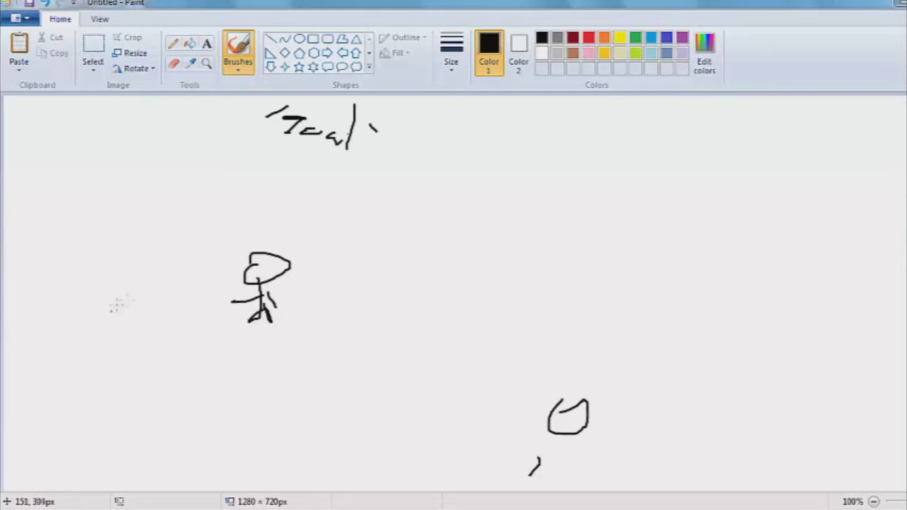
pyautogui.moveTo(135, 330)
pyautogui.mouseDown()
pyautogui.moveTo(105, 277)
pyautogui.moveTo(146, 282)
pyautogui.mouseUp()
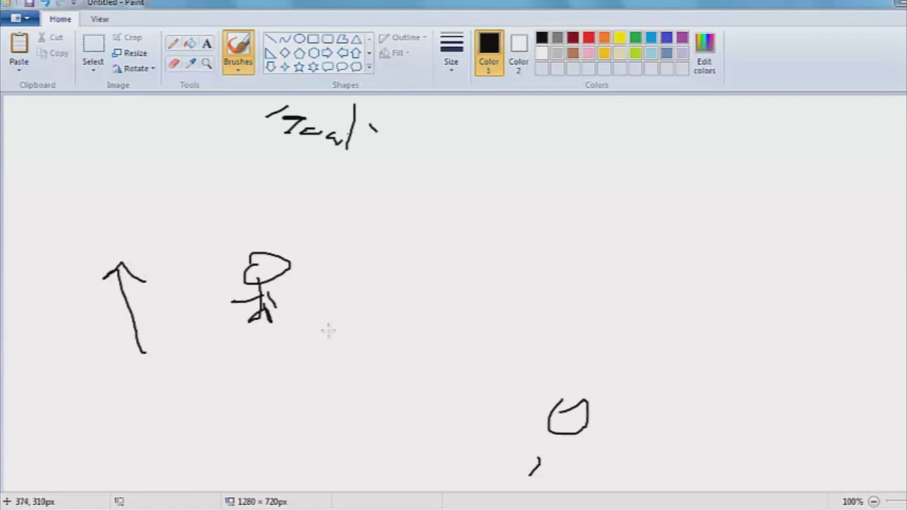
pyautogui.moveTo(328, 398)
pyautogui.mouseDown()
pyautogui.moveTo(371, 361)
pyautogui.moveTo(361, 363)
pyautogui.moveTo(384, 386)
pyautogui.mouseUp()
pyautogui.moveTo(433, 347); pyautogui.dragTo(442, 353)
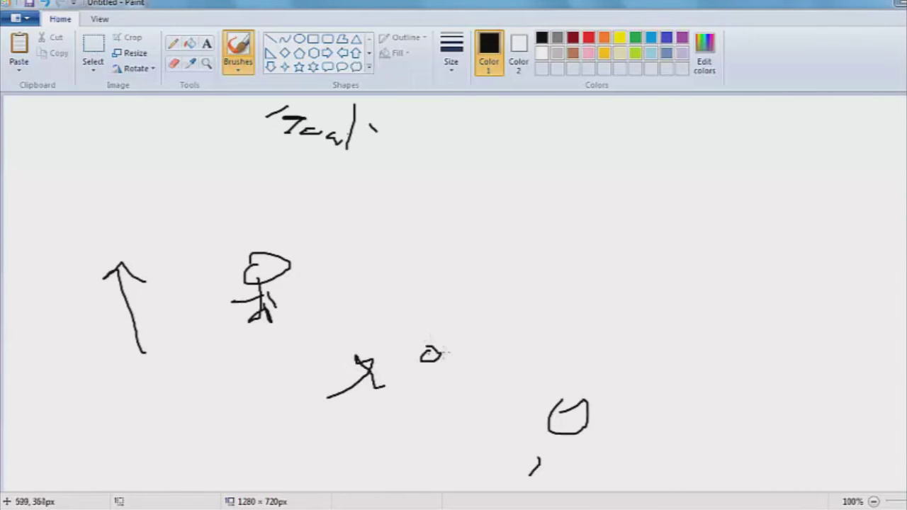
pyautogui.moveTo(113, 234); pyautogui.dragTo(151, 240)
pyautogui.moveTo(90, 177)
pyautogui.mouseDown()
pyautogui.moveTo(42, 244)
pyautogui.moveTo(74, 231)
pyautogui.mouseUp()
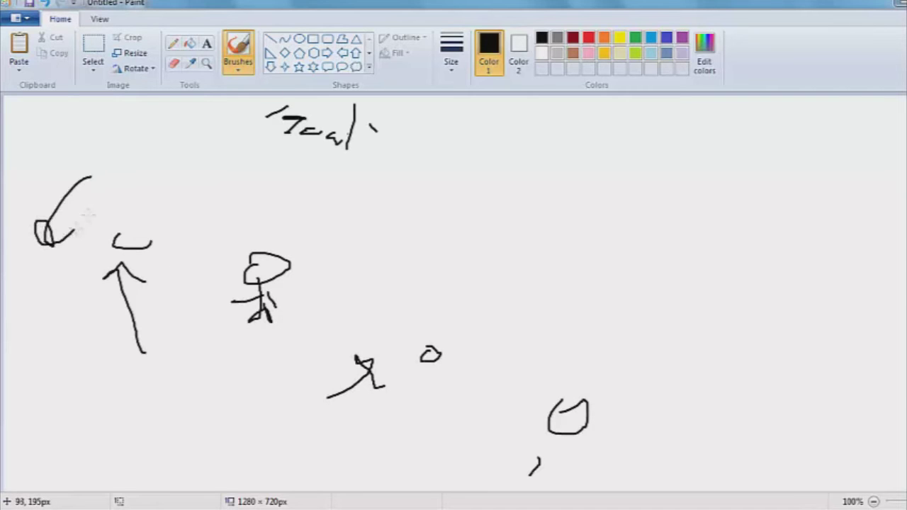
# Select the area covering the handwritten word, stick figure, arrows and circles and delete it.
pyautogui.click(92, 51)
pyautogui.moveTo(608, 489); pyautogui.dragTo(7, 92)
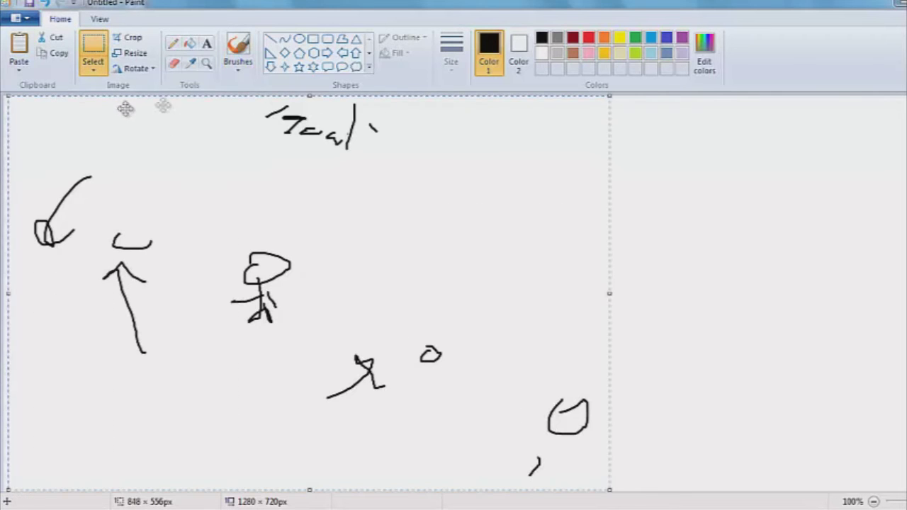
pyautogui.press('Delete')
# Brush a round head outline and, to its right, a taller stick figure with legs and arms.
pyautogui.click(237, 48)
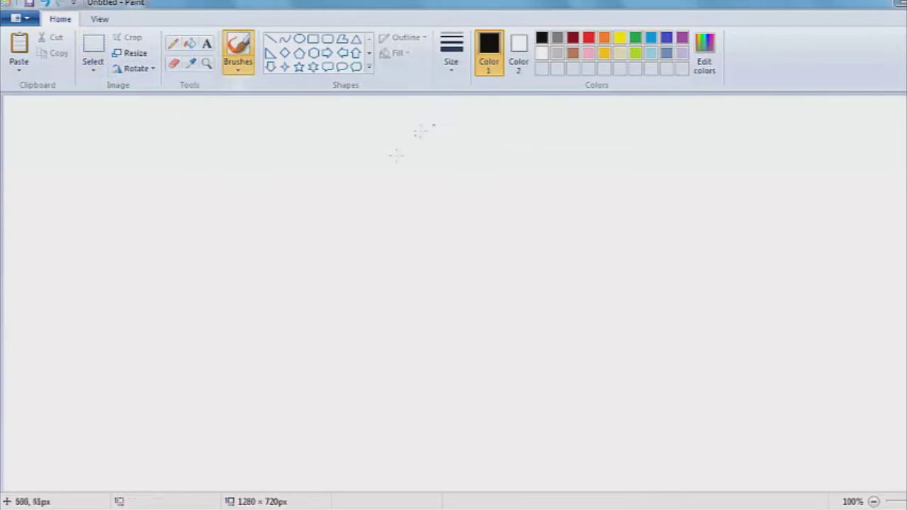
pyautogui.moveTo(308, 191)
pyautogui.mouseDown()
pyautogui.moveTo(316, 240)
pyautogui.moveTo(309, 192)
pyautogui.mouseUp()
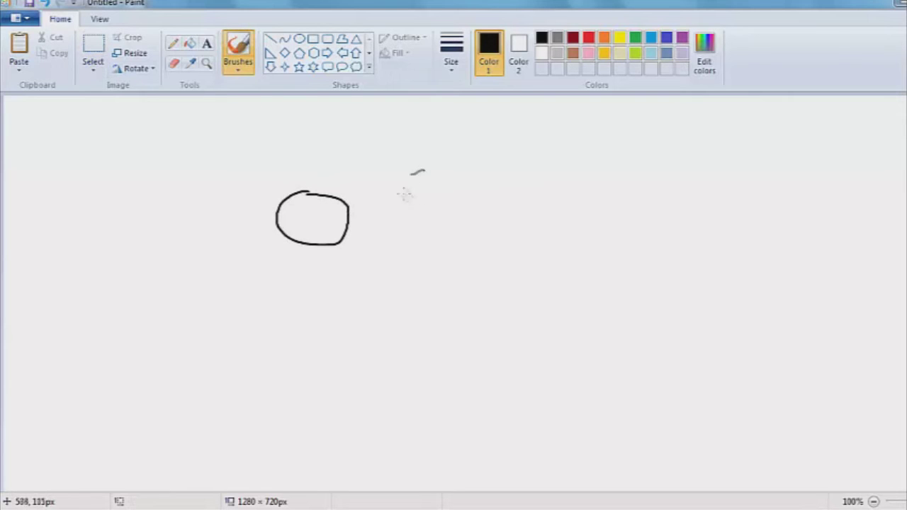
pyautogui.moveTo(405, 194); pyautogui.dragTo(444, 158)
pyautogui.moveTo(442, 210)
pyautogui.mouseDown()
pyautogui.moveTo(415, 318)
pyautogui.moveTo(446, 328)
pyautogui.mouseUp()
pyautogui.moveTo(439, 242); pyautogui.dragTo(404, 271)
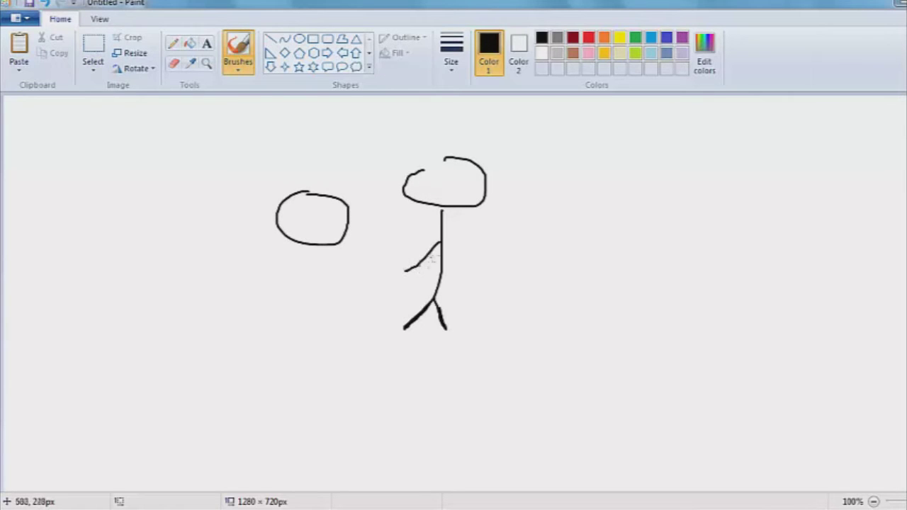
# Handwrite "ha ha" beside the right figure, and add a body, limbs and strokes across the face to the left head.
pyautogui.moveTo(497, 127)
pyautogui.mouseDown()
pyautogui.moveTo(521, 162)
pyautogui.moveTo(567, 190)
pyautogui.mouseUp()
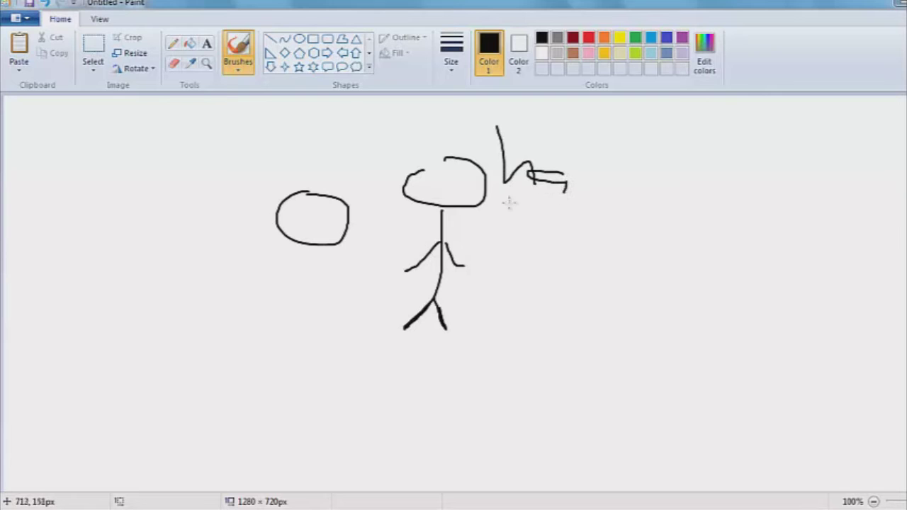
pyautogui.moveTo(507, 203)
pyautogui.mouseDown()
pyautogui.moveTo(540, 236)
pyautogui.moveTo(561, 240)
pyautogui.mouseUp()
pyautogui.moveTo(294, 240)
pyautogui.mouseDown()
pyautogui.moveTo(282, 311)
pyautogui.moveTo(296, 314)
pyautogui.mouseUp()
pyautogui.moveTo(303, 268)
pyautogui.mouseDown()
pyautogui.moveTo(263, 276)
pyautogui.moveTo(319, 298)
pyautogui.mouseUp()
pyautogui.moveTo(266, 212)
pyautogui.mouseDown()
pyautogui.moveTo(327, 205)
pyautogui.moveTo(354, 212)
pyautogui.moveTo(379, 237)
pyautogui.mouseUp()
# Select the area covering both stick figures and the "ha ha" lettering and delete it.
pyautogui.click(92, 45)
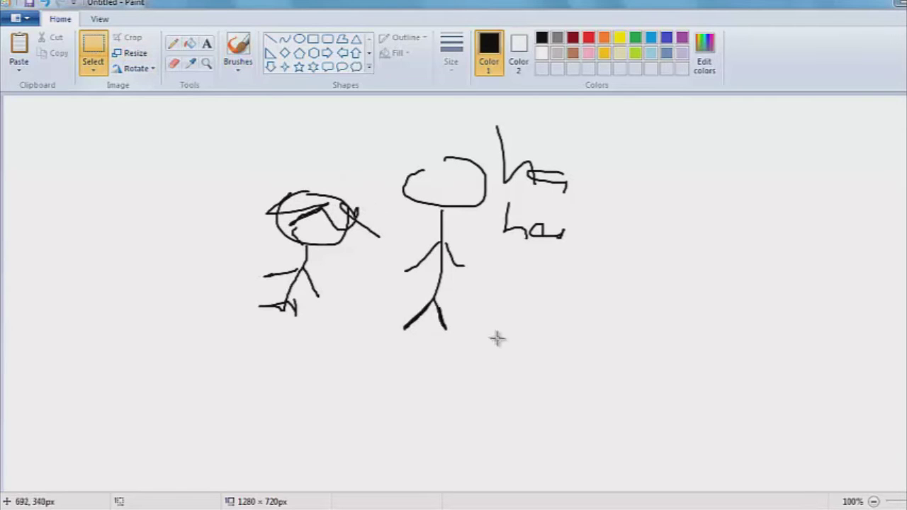
pyautogui.moveTo(578, 380); pyautogui.dragTo(170, 96)
pyautogui.press('Delete')
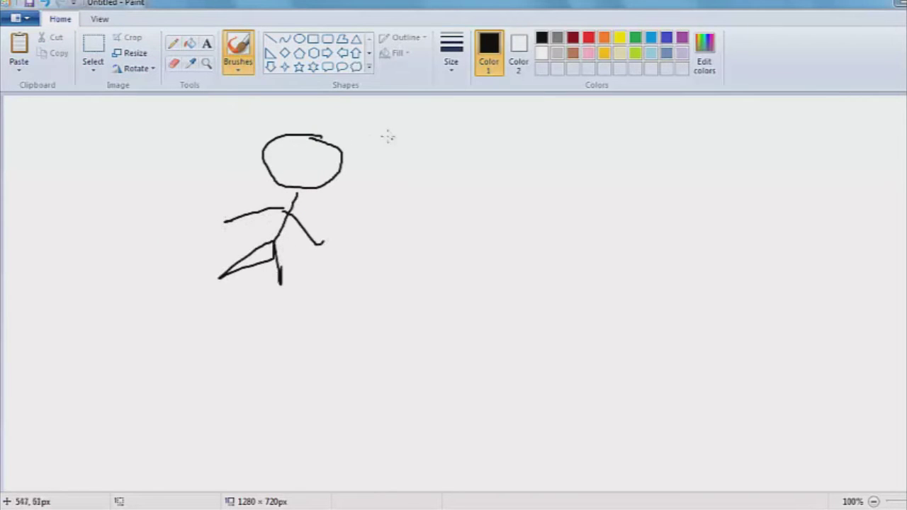
# Handwrite "Gym" to the right of the new stick figure's head, with a second row of lettering beneath it.
pyautogui.moveTo(386, 135); pyautogui.dragTo(422, 174)
pyautogui.moveTo(380, 190)
pyautogui.mouseDown()
pyautogui.moveTo(439, 177)
pyautogui.moveTo(486, 186)
pyautogui.moveTo(477, 190)
pyautogui.mouseUp()
pyautogui.moveTo(332, 178)
pyautogui.mouseDown()
pyautogui.moveTo(350, 205)
pyautogui.moveTo(397, 213)
pyautogui.moveTo(437, 194)
pyautogui.moveTo(450, 224)
pyautogui.moveTo(519, 221)
pyautogui.mouseUp()
# Handwrite "MILO" in large letters below the "Gym" lettering.
pyautogui.moveTo(319, 292)
pyautogui.mouseDown()
pyautogui.moveTo(382, 239)
pyautogui.moveTo(399, 269)
pyautogui.mouseUp()
pyautogui.moveTo(440, 247); pyautogui.dragTo(415, 286)
pyautogui.moveTo(486, 245)
pyautogui.mouseDown()
pyautogui.moveTo(455, 280)
pyautogui.moveTo(491, 287)
pyautogui.mouseUp()
pyautogui.moveTo(528, 267)
pyautogui.mouseDown()
pyautogui.moveTo(510, 285)
pyautogui.moveTo(530, 265)
pyautogui.mouseUp()
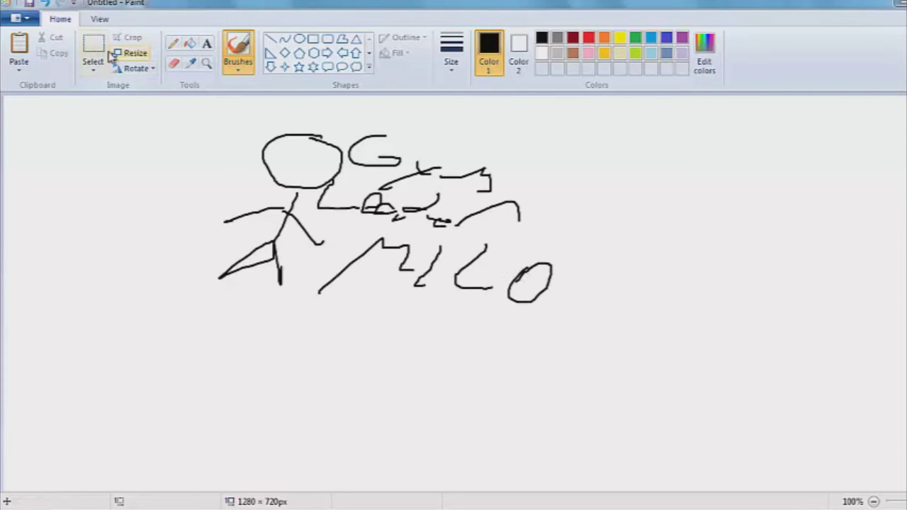
# Select the entire canvas and delete the stick figure and its lettering.
pyautogui.hotkey('ctrl', 'a')
pyautogui.press('Delete')
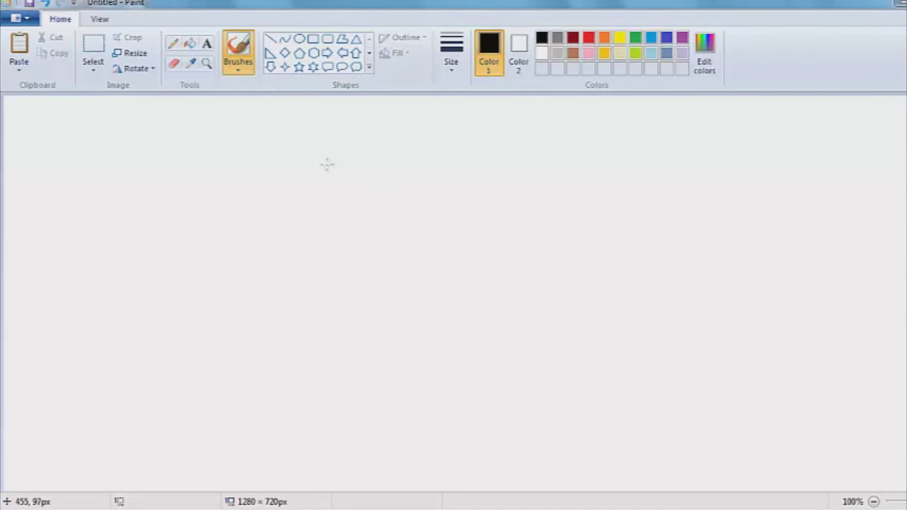
# Brush a large closed irregular outline on the empty canvas and undo it.
pyautogui.moveTo(391, 173)
pyautogui.mouseDown()
pyautogui.moveTo(275, 185)
pyautogui.moveTo(183, 295)
pyautogui.moveTo(394, 331)
pyautogui.moveTo(407, 159)
pyautogui.moveTo(391, 171)
pyautogui.mouseUp()
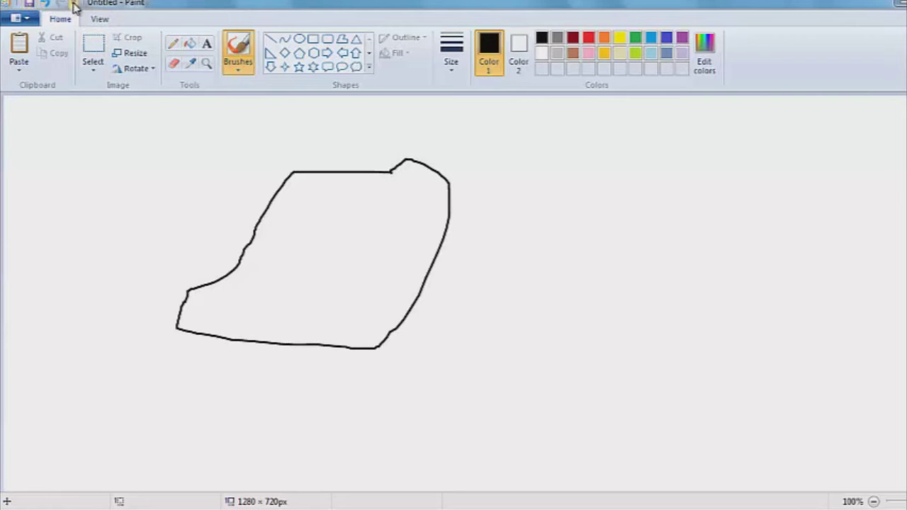
pyautogui.hotkey('ctrl', 'z')
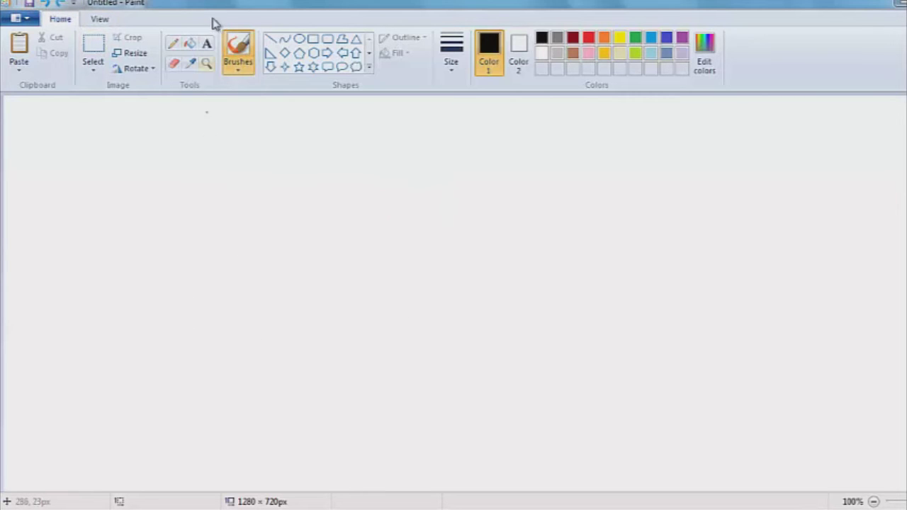
# Brush a large rounded outline with a dividing line, two arrows pointing inside it and a small oval on each side of the line.
pyautogui.moveTo(272, 156)
pyautogui.mouseDown()
pyautogui.moveTo(144, 279)
pyautogui.moveTo(233, 197)
pyautogui.moveTo(224, 190)
pyautogui.mouseUp()
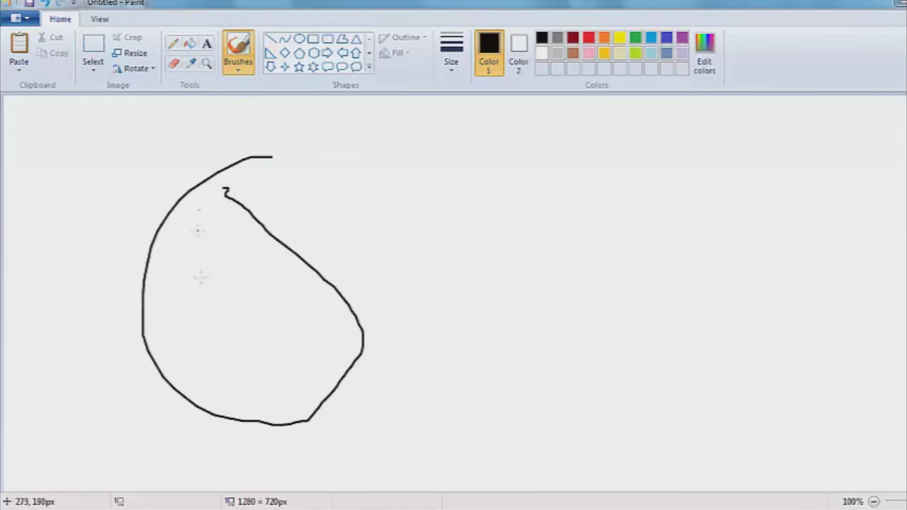
pyautogui.moveTo(160, 314); pyautogui.dragTo(290, 291)
pyautogui.moveTo(321, 176)
pyautogui.mouseDown()
pyautogui.moveTo(233, 237)
pyautogui.moveTo(266, 256)
pyautogui.mouseUp()
pyautogui.moveTo(91, 422)
pyautogui.mouseDown()
pyautogui.moveTo(227, 360)
pyautogui.moveTo(253, 379)
pyautogui.mouseUp()
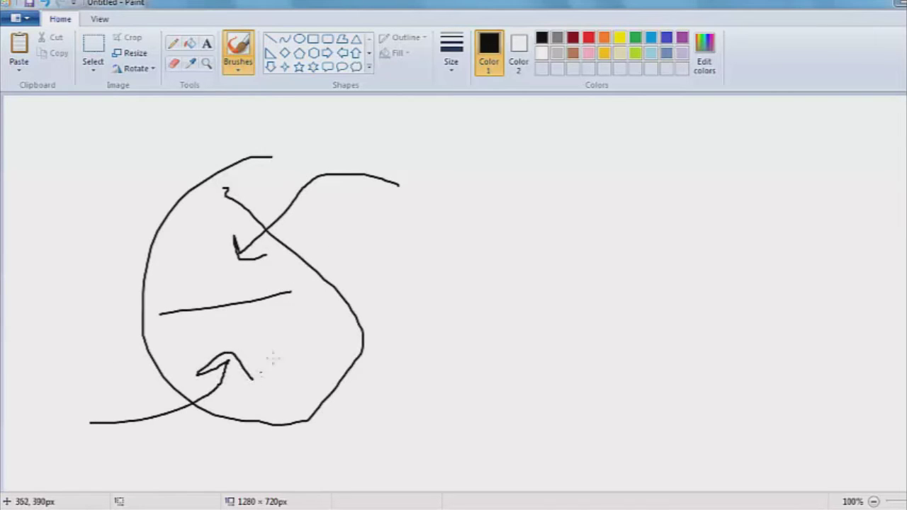
pyautogui.moveTo(272, 331)
pyautogui.mouseDown()
pyautogui.moveTo(259, 346)
pyautogui.moveTo(272, 330)
pyautogui.mouseUp()
pyautogui.moveTo(229, 278)
pyautogui.mouseDown()
pyautogui.moveTo(261, 286)
pyautogui.moveTo(225, 272)
pyautogui.mouseUp()
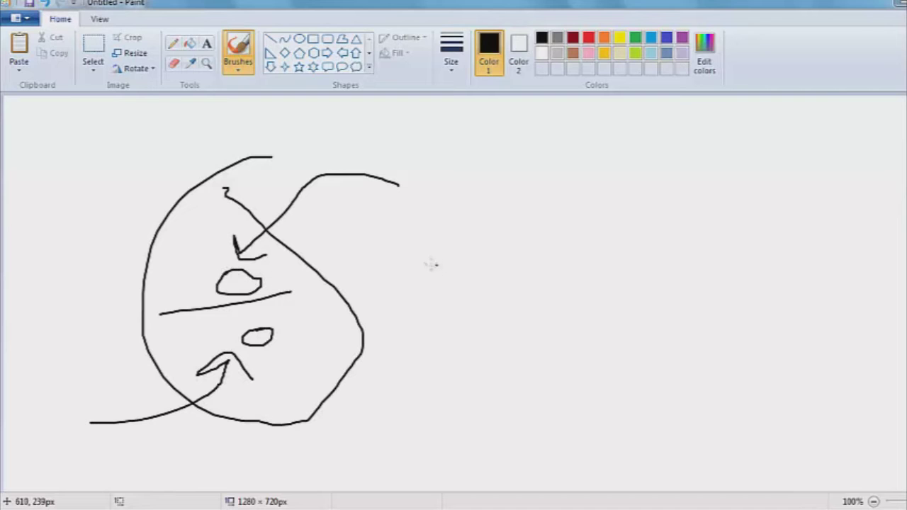
# Select the rounded outline with its arrows and ovals and delete the drawing.
pyautogui.click(93, 51)
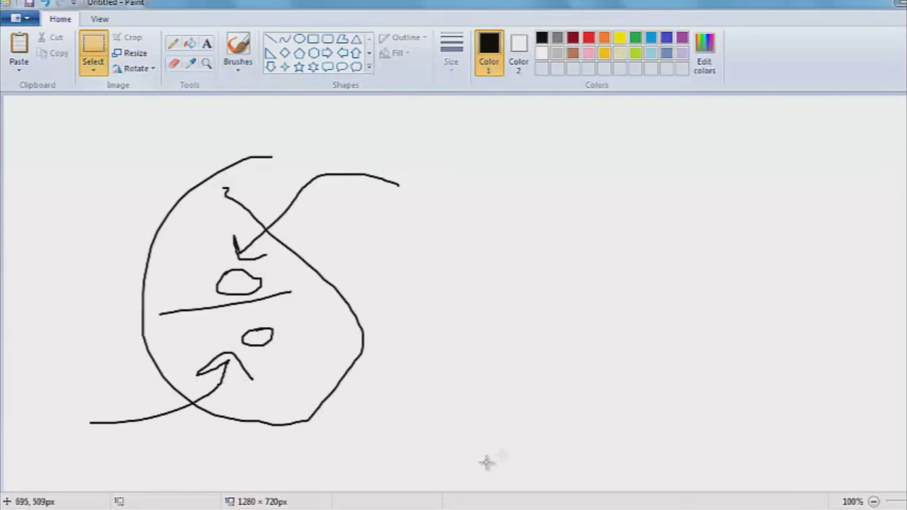
pyautogui.moveTo(436, 472)
pyautogui.mouseDown()
pyautogui.moveTo(271, 362)
pyautogui.moveTo(45, 119)
pyautogui.mouseUp()
pyautogui.press('Delete')
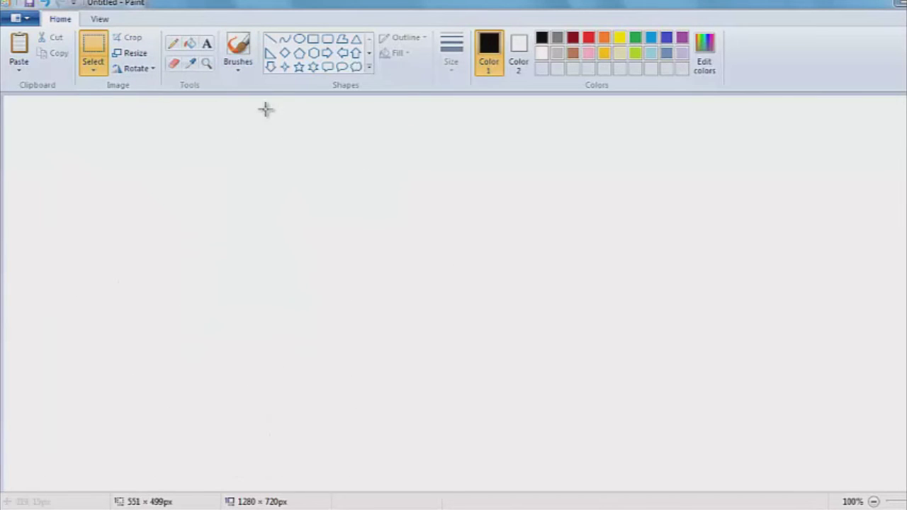
# Brush a small circle and a larger rounded shape on opposite sides of a long diagonal line, and handwrite "MILO" above the larger shape.
pyautogui.click(240, 48)
pyautogui.moveTo(290, 149)
pyautogui.mouseDown()
pyautogui.moveTo(297, 176)
pyautogui.moveTo(295, 161)
pyautogui.mouseUp()
pyautogui.moveTo(438, 162); pyautogui.dragTo(75, 380)
pyautogui.moveTo(394, 305)
pyautogui.mouseDown()
pyautogui.moveTo(368, 312)
pyautogui.moveTo(397, 300)
pyautogui.mouseUp()
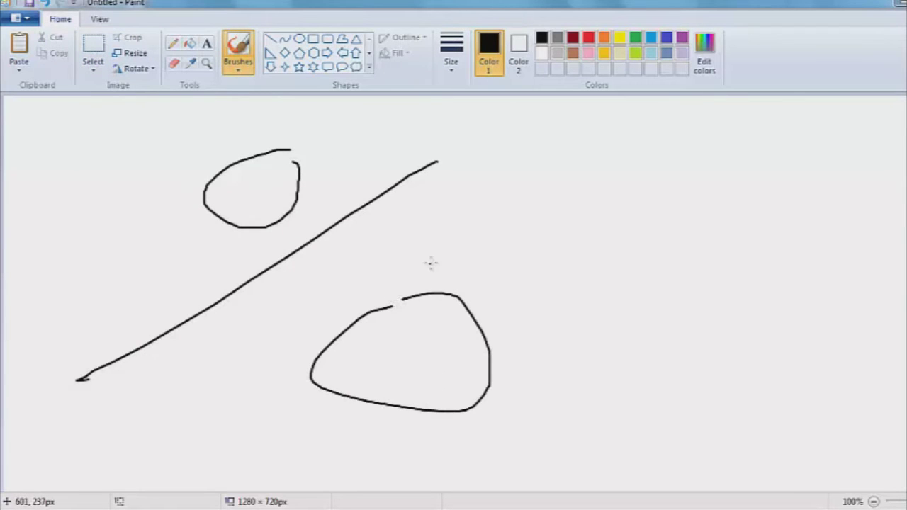
pyautogui.moveTo(431, 263)
pyautogui.mouseDown()
pyautogui.moveTo(483, 243)
pyautogui.moveTo(543, 272)
pyautogui.moveTo(601, 282)
pyautogui.mouseUp()
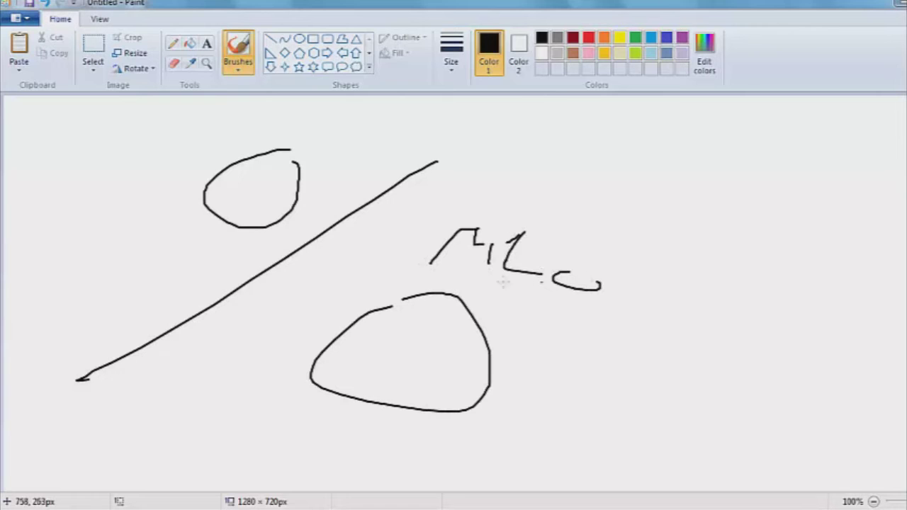
# Handwrite a short label beside and below the small upper circle.
pyautogui.moveTo(78, 199)
pyautogui.mouseDown()
pyautogui.moveTo(113, 203)
pyautogui.moveTo(127, 228)
pyautogui.mouseUp()
pyautogui.moveTo(129, 219); pyautogui.dragTo(186, 228)
pyautogui.moveTo(234, 242)
pyautogui.mouseDown()
pyautogui.moveTo(222, 259)
pyautogui.moveTo(187, 268)
pyautogui.mouseUp()
# Select the divided scene with its two circles and labels and delete it.
pyautogui.click(93, 56)
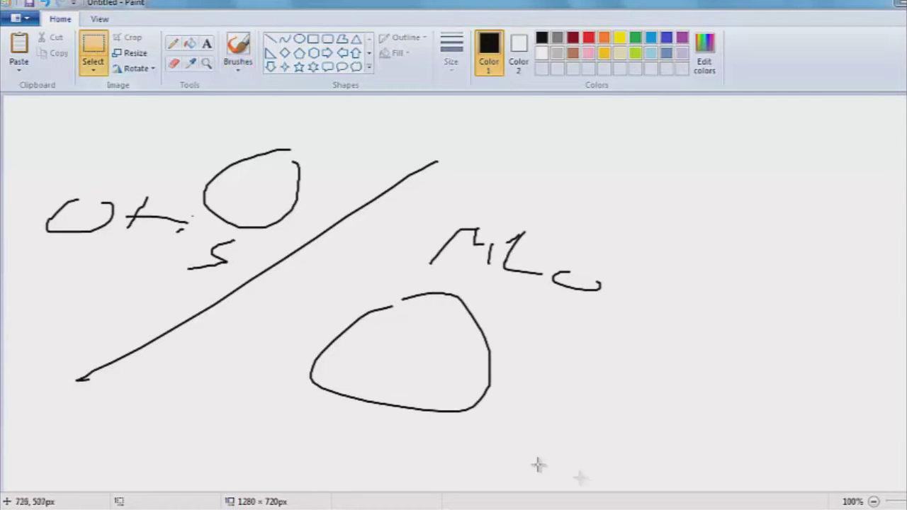
pyautogui.moveTo(660, 461); pyautogui.dragTo(18, 77)
pyautogui.press('Delete')
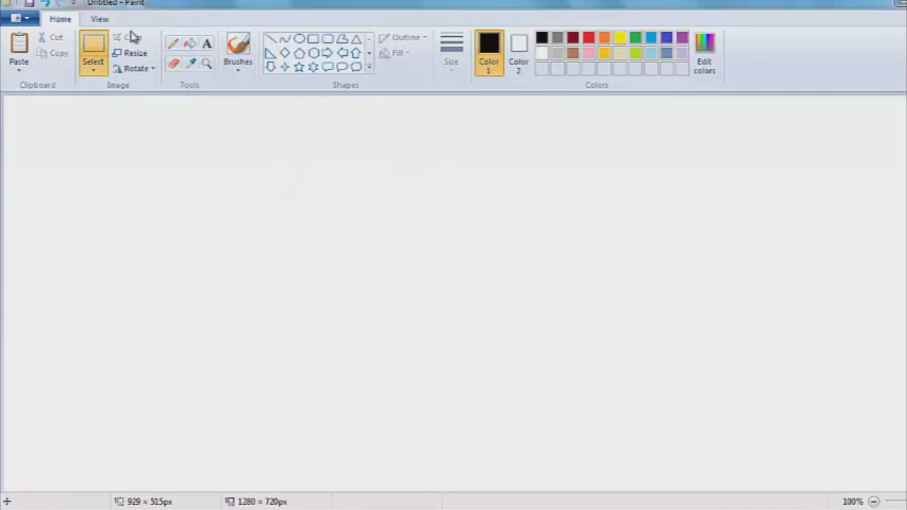
# Brush a small creature with pointed ears and two legs, and handwrite a line of lettering beside it.
pyautogui.click(238, 51)
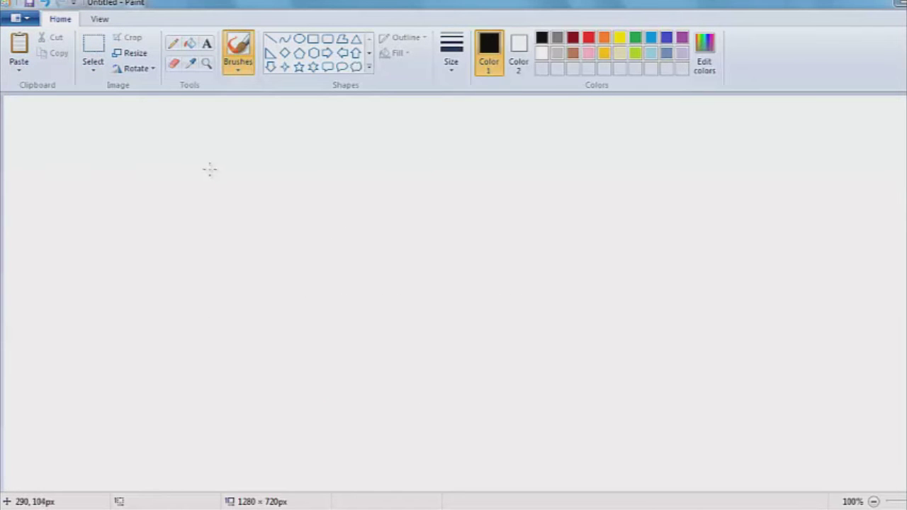
pyautogui.moveTo(209, 168)
pyautogui.mouseDown()
pyautogui.moveTo(177, 198)
pyautogui.moveTo(257, 259)
pyautogui.moveTo(205, 179)
pyautogui.mouseUp()
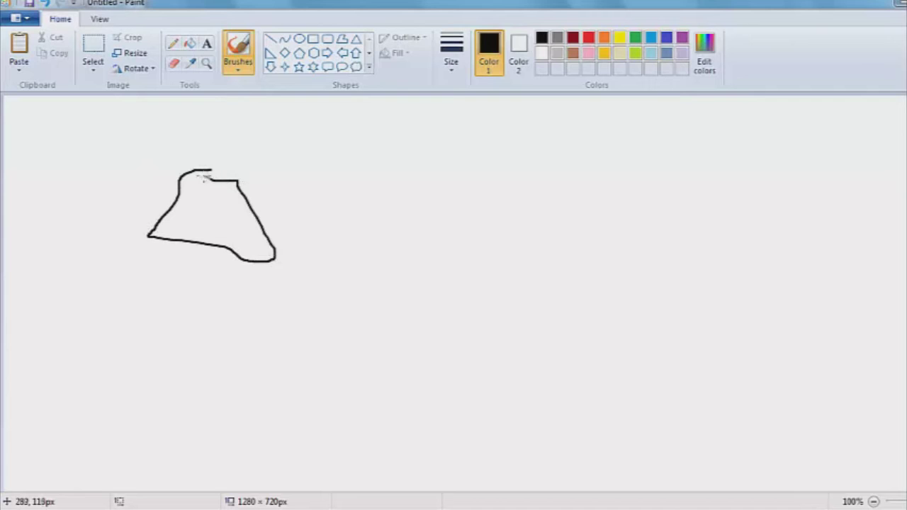
pyautogui.moveTo(179, 236); pyautogui.dragTo(150, 278)
pyautogui.moveTo(250, 244); pyautogui.dragTo(225, 287)
pyautogui.moveTo(177, 173)
pyautogui.mouseDown()
pyautogui.moveTo(173, 205)
pyautogui.moveTo(251, 207)
pyautogui.mouseUp()
pyautogui.moveTo(356, 197)
pyautogui.mouseDown()
pyautogui.moveTo(441, 207)
pyautogui.moveTo(542, 192)
pyautogui.moveTo(559, 202)
pyautogui.moveTo(526, 264)
pyautogui.mouseUp()
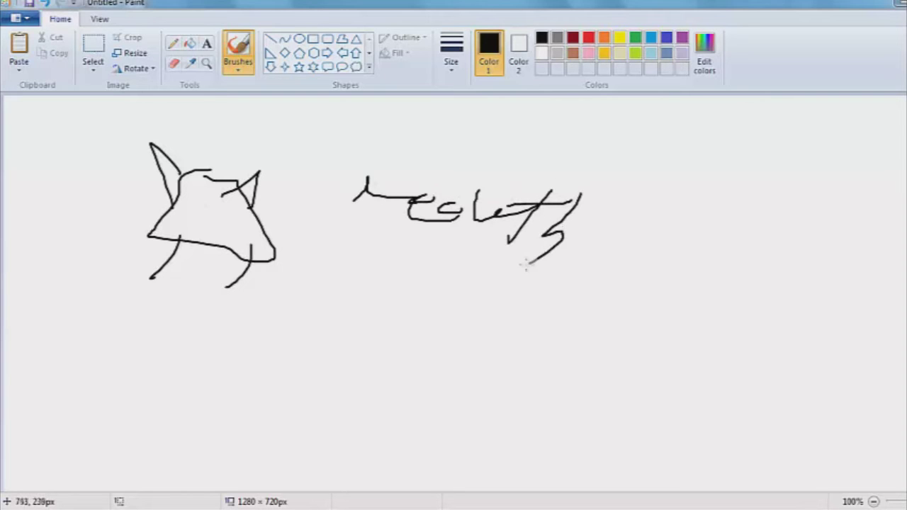
# Select the eared creature together with its lettering and delete both.
pyautogui.click(93, 51)
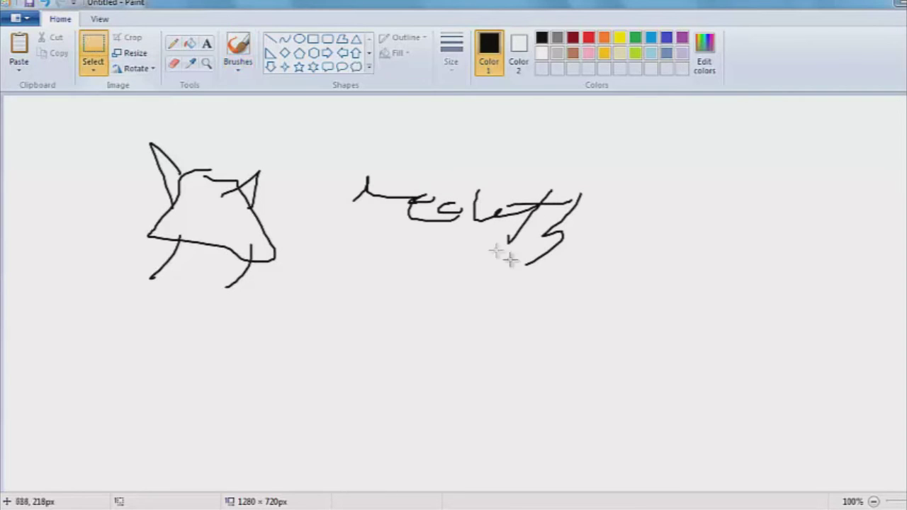
pyautogui.moveTo(603, 327); pyautogui.dragTo(56, 105)
pyautogui.press('Delete')
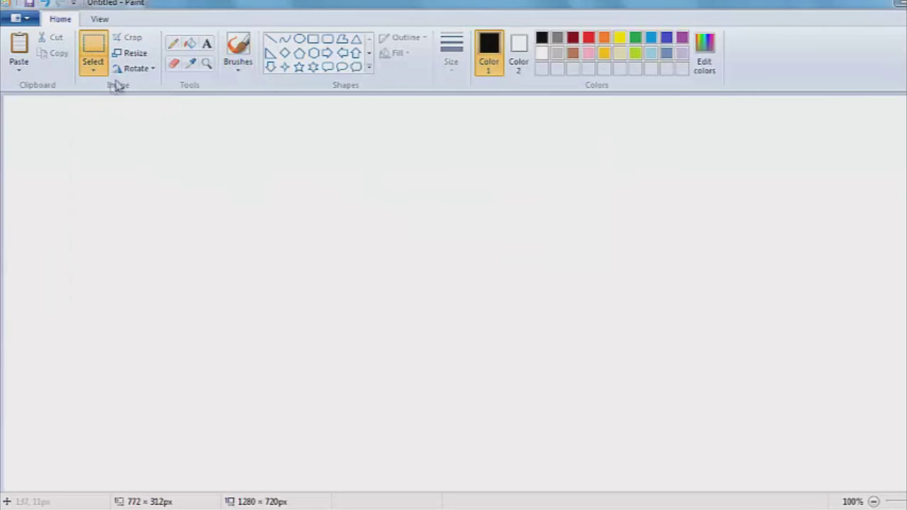
# Brush a tall irregular body outline and handwrite "Bussie" beside its upper part.
pyautogui.click(238, 50)
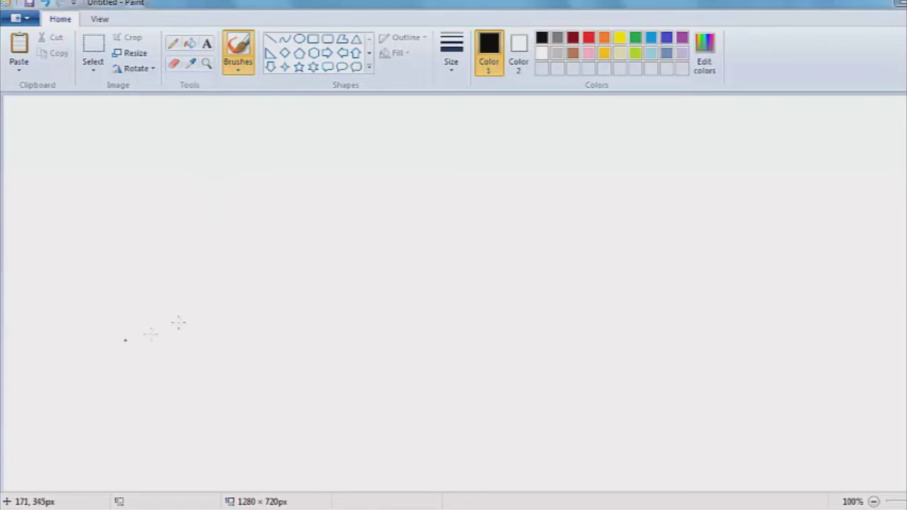
pyautogui.moveTo(165, 353)
pyautogui.mouseDown()
pyautogui.moveTo(230, 296)
pyautogui.moveTo(272, 146)
pyautogui.moveTo(369, 228)
pyautogui.moveTo(274, 375)
pyautogui.moveTo(216, 362)
pyautogui.mouseUp()
pyautogui.moveTo(402, 181)
pyautogui.mouseDown()
pyautogui.moveTo(423, 204)
pyautogui.moveTo(402, 176)
pyautogui.mouseUp()
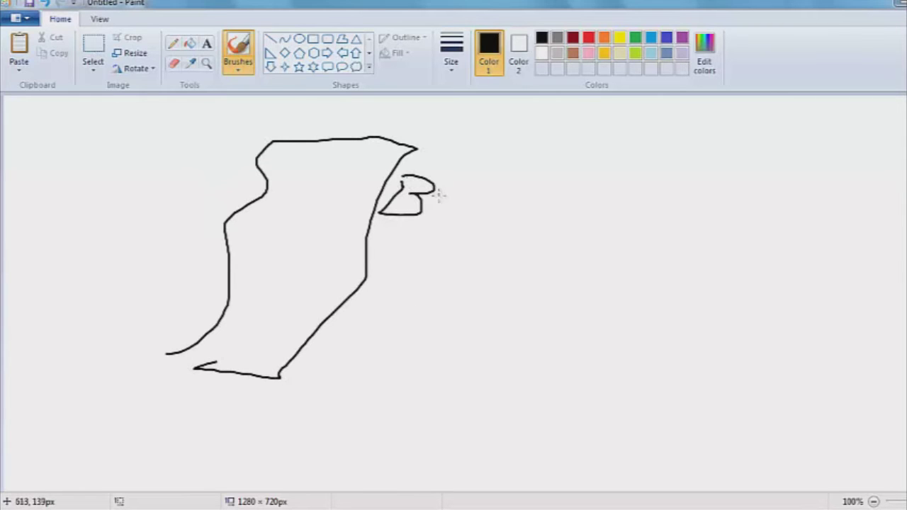
pyautogui.moveTo(439, 205)
pyautogui.mouseDown()
pyautogui.moveTo(485, 201)
pyautogui.moveTo(550, 212)
pyautogui.mouseUp()
pyautogui.moveTo(567, 202)
pyautogui.mouseDown()
pyautogui.moveTo(593, 206)
pyautogui.moveTo(600, 226)
pyautogui.mouseUp()
# Brush two eyes, slanted eyebrows and a small curved mouth inside the tall outline.
pyautogui.moveTo(293, 205); pyautogui.dragTo(348, 190)
pyautogui.moveTo(298, 164)
pyautogui.mouseDown()
pyautogui.moveTo(317, 192)
pyautogui.moveTo(358, 174)
pyautogui.mouseUp()
pyautogui.moveTo(314, 261); pyautogui.dragTo(276, 258)
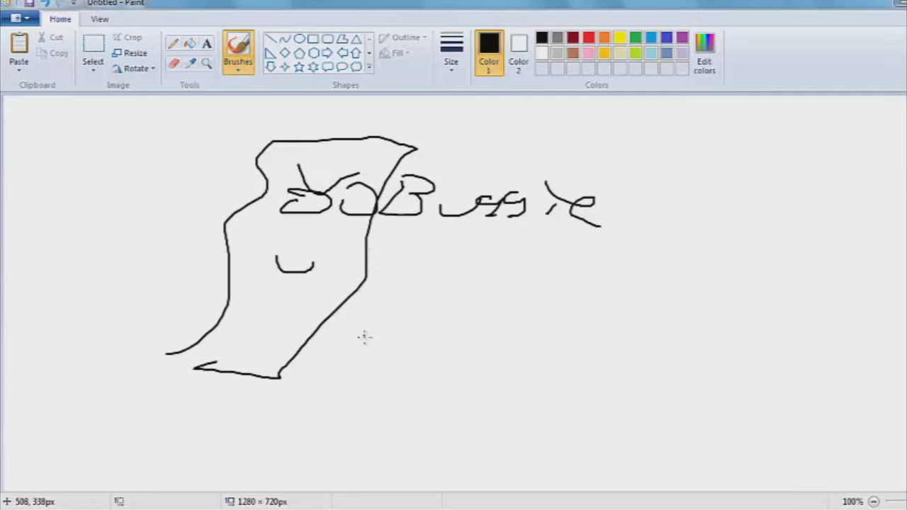
# Select the whole figure with its face and "Bussie" lettering and delete it.
pyautogui.click(93, 53)
pyautogui.moveTo(585, 440); pyautogui.dragTo(220, 255)
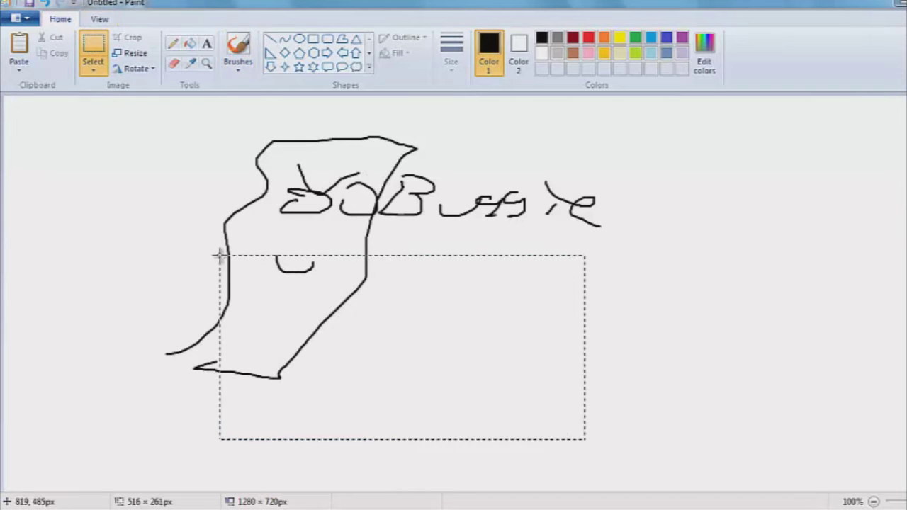
pyautogui.moveTo(637, 461)
pyautogui.mouseDown()
pyautogui.moveTo(488, 305)
pyautogui.moveTo(86, 108)
pyautogui.mouseUp()
pyautogui.press('Delete')
# Brush a creature's head outline with a small oval, strike diagonal lines across it and scribble over the whole drawing.
pyautogui.click(235, 63)
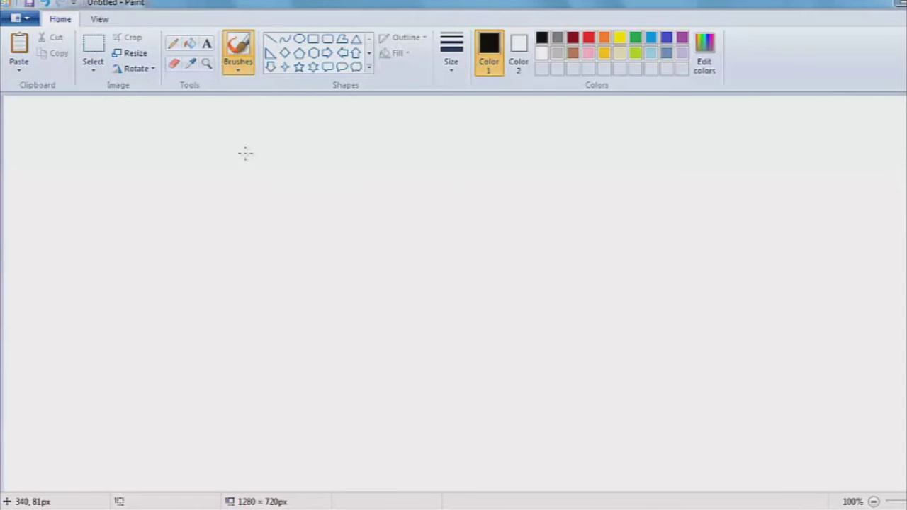
pyautogui.moveTo(312, 285)
pyautogui.mouseDown()
pyautogui.moveTo(198, 200)
pyautogui.moveTo(173, 314)
pyautogui.moveTo(372, 315)
pyautogui.moveTo(293, 235)
pyautogui.moveTo(299, 306)
pyautogui.moveTo(277, 275)
pyautogui.mouseUp()
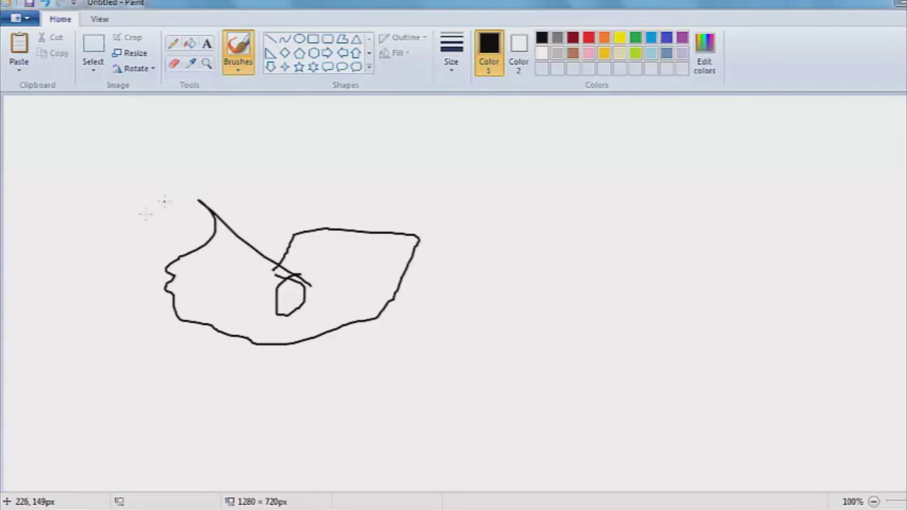
pyautogui.moveTo(118, 357); pyautogui.dragTo(293, 199)
pyautogui.moveTo(212, 299); pyautogui.dragTo(275, 264)
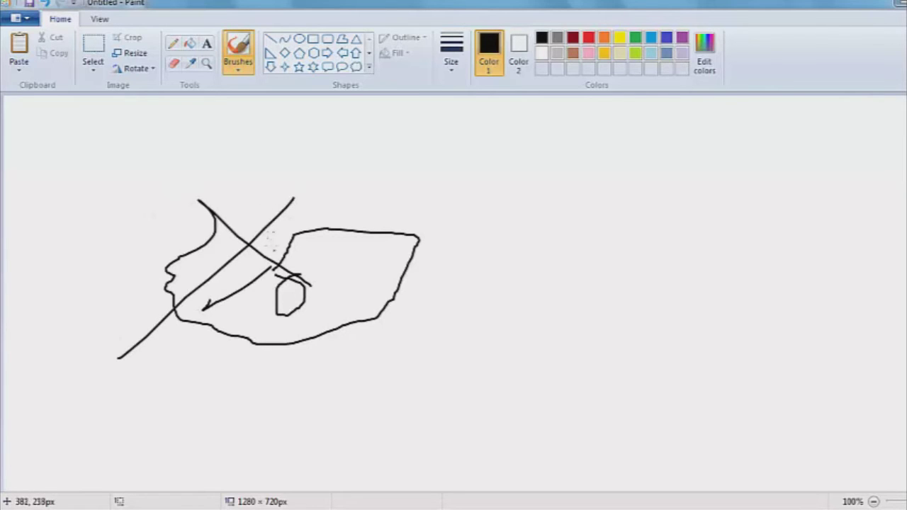
pyautogui.moveTo(216, 197)
pyautogui.mouseDown()
pyautogui.moveTo(147, 256)
pyautogui.moveTo(157, 259)
pyautogui.moveTo(182, 337)
pyautogui.moveTo(242, 300)
pyautogui.moveTo(254, 332)
pyautogui.mouseUp()
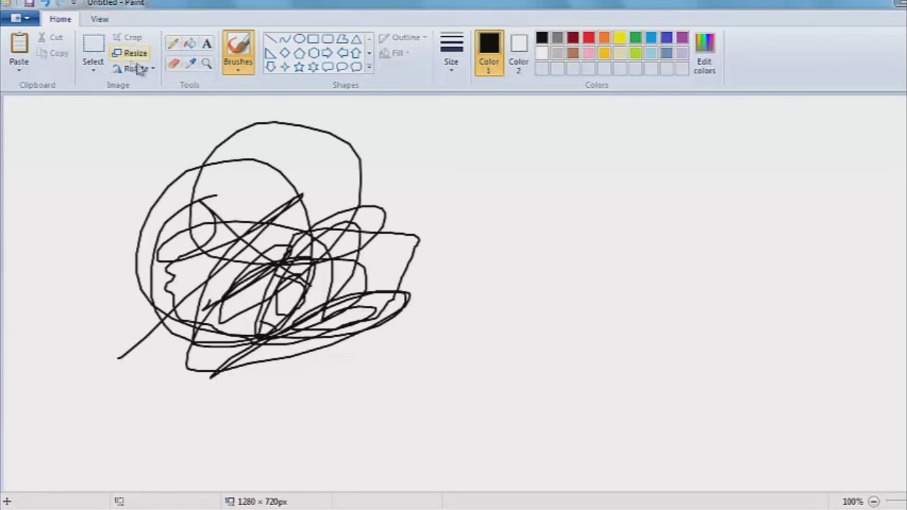
# Select and delete the scribbled drawing, including the small brush mark left at its edge.
pyautogui.click(93, 46)
pyautogui.moveTo(416, 396)
pyautogui.mouseDown()
pyautogui.moveTo(61, 247)
pyautogui.moveTo(73, 130)
pyautogui.moveTo(64, 115)
pyautogui.mouseUp()
pyautogui.press('Delete')
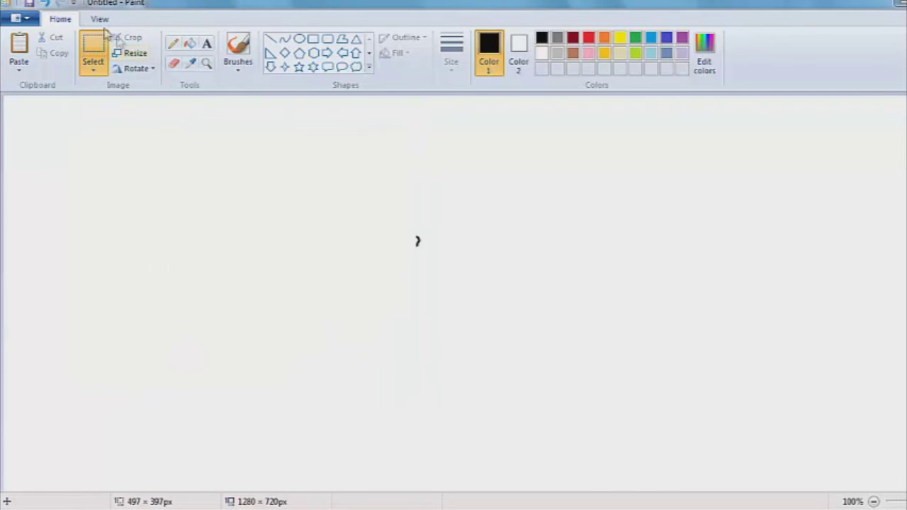
pyautogui.moveTo(430, 261); pyautogui.dragTo(364, 150)
pyautogui.press('Delete')
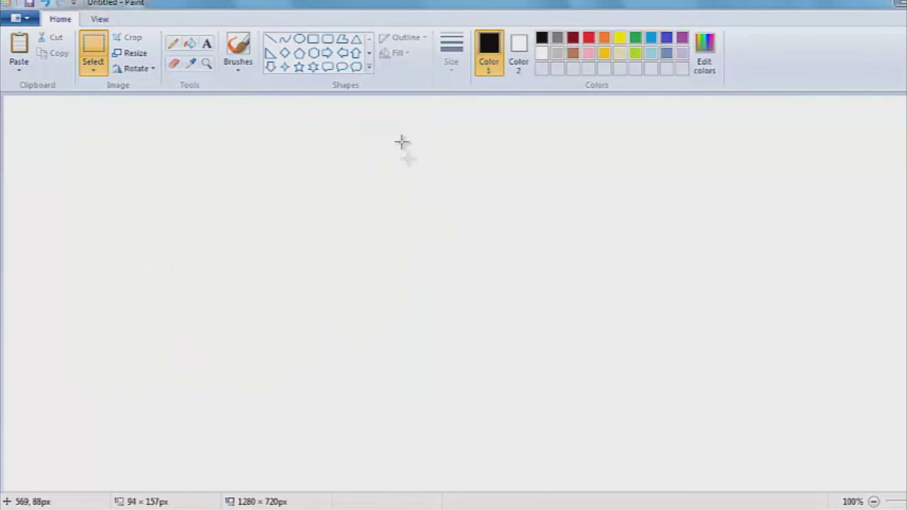
# Brush a large question mark and enclose it in a big rounded outline.
pyautogui.click(238, 47)
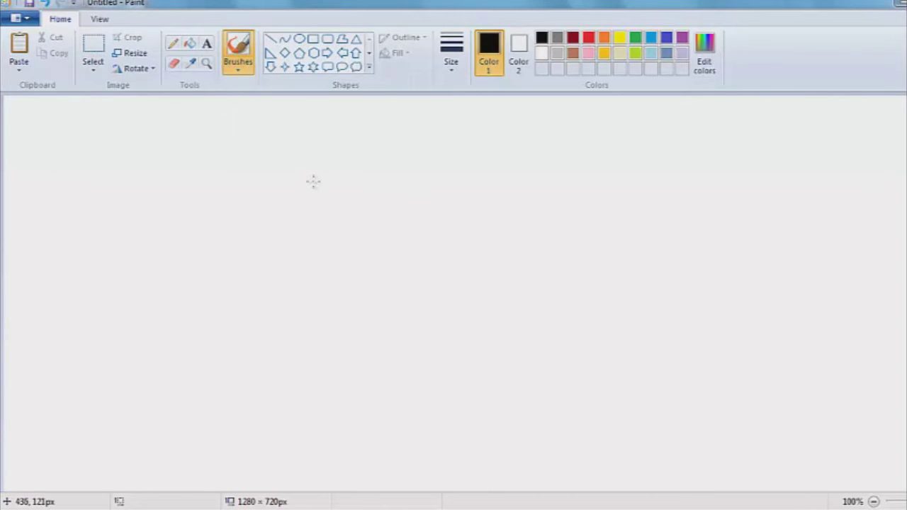
pyautogui.moveTo(256, 177)
pyautogui.mouseDown()
pyautogui.moveTo(302, 220)
pyautogui.moveTo(264, 273)
pyautogui.moveTo(259, 320)
pyautogui.mouseUp()
pyautogui.moveTo(335, 149)
pyautogui.mouseDown()
pyautogui.moveTo(102, 213)
pyautogui.moveTo(380, 180)
pyautogui.moveTo(274, 167)
pyautogui.mouseUp()
# Select the enclosed question mark and delete it with its outline.
pyautogui.click(93, 51)
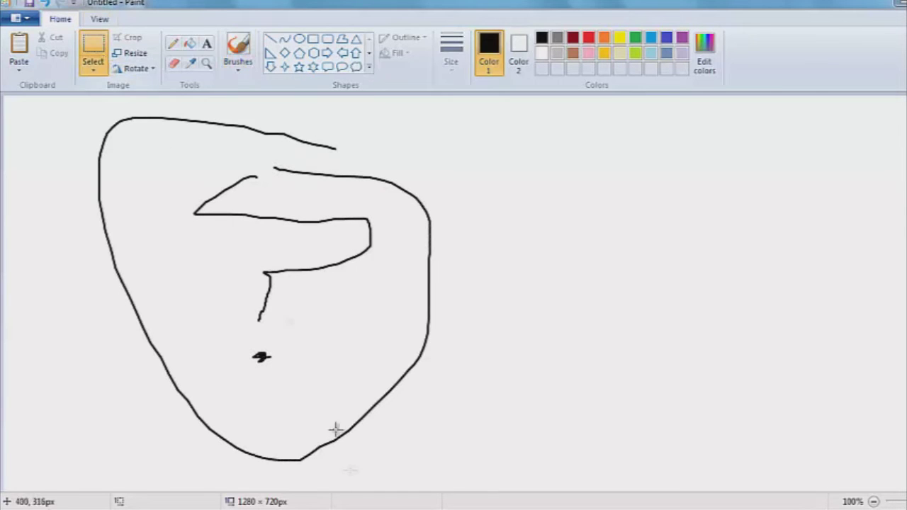
pyautogui.moveTo(471, 490); pyautogui.dragTo(65, 95)
pyautogui.press('Delete')
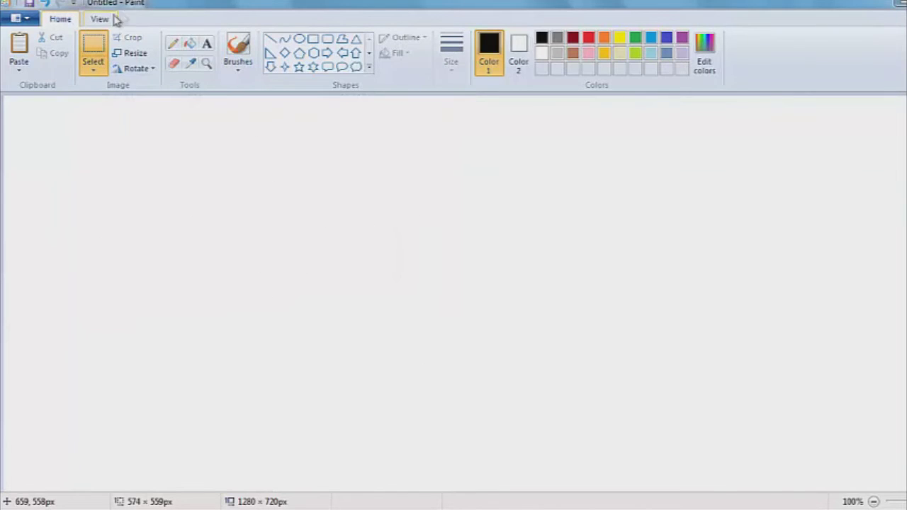
# Brush a slanted four-sided body outline, with a small question mark and a scribbled-in arched shape above it.
pyautogui.click(238, 51)
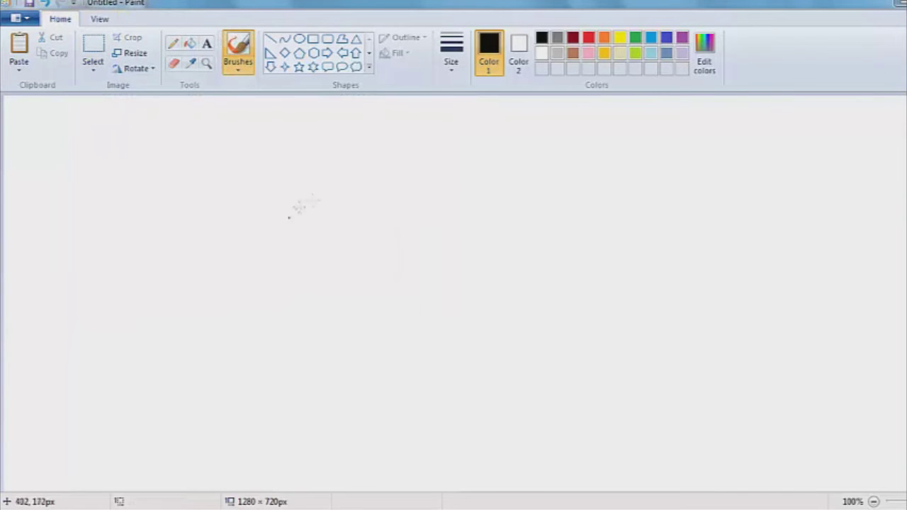
pyautogui.moveTo(316, 196)
pyautogui.mouseDown()
pyautogui.moveTo(182, 330)
pyautogui.moveTo(304, 347)
pyautogui.moveTo(338, 200)
pyautogui.mouseUp()
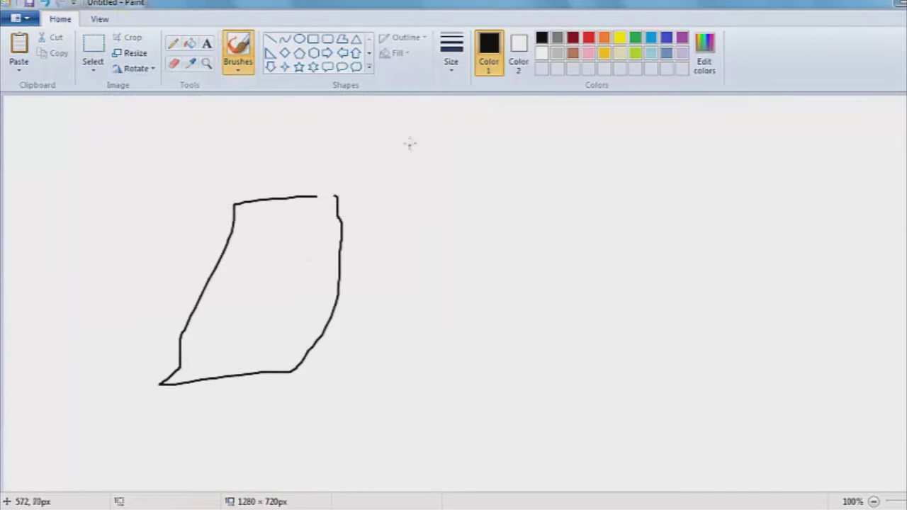
pyautogui.moveTo(402, 132); pyautogui.dragTo(417, 154)
pyautogui.click(421, 163)
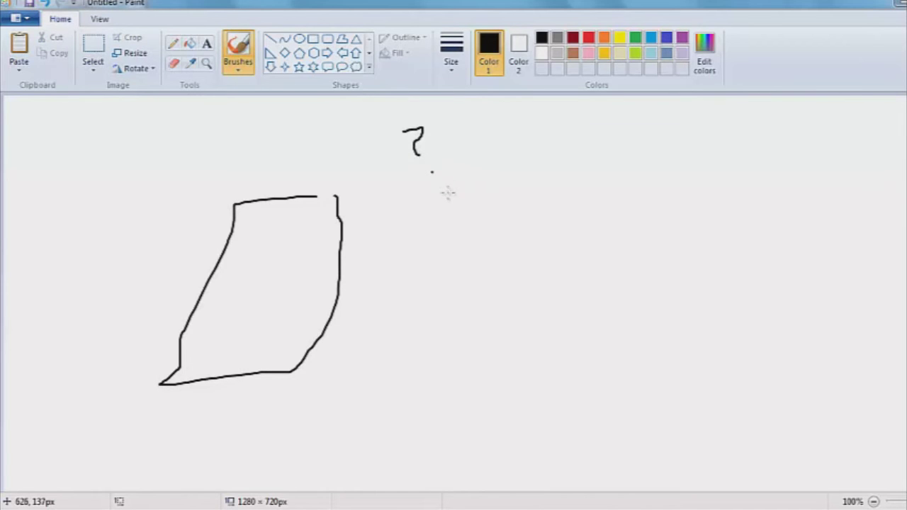
pyautogui.moveTo(447, 192)
pyautogui.mouseDown()
pyautogui.moveTo(497, 188)
pyautogui.moveTo(449, 192)
pyautogui.mouseUp()
pyautogui.moveTo(481, 132)
pyautogui.mouseDown()
pyautogui.moveTo(449, 193)
pyautogui.moveTo(486, 133)
pyautogui.mouseUp()
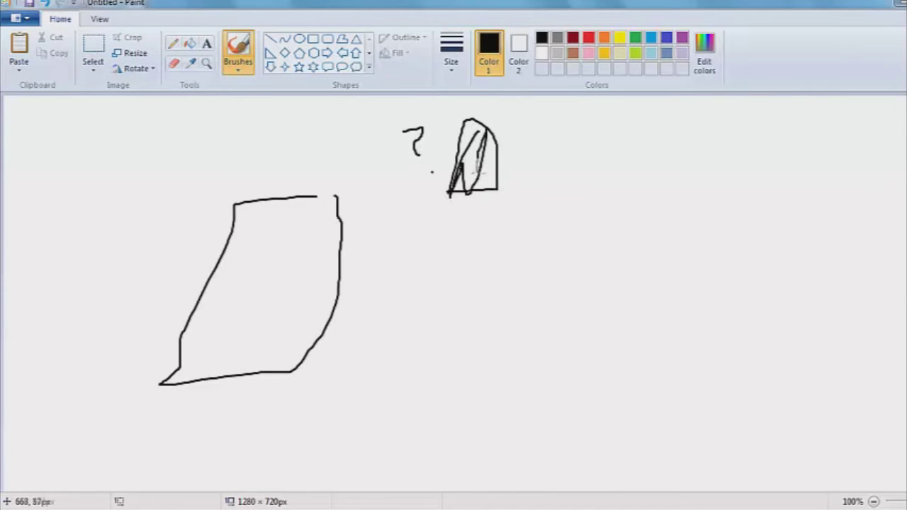
pyautogui.moveTo(476, 166)
pyautogui.mouseDown()
pyautogui.moveTo(471, 177)
pyautogui.moveTo(510, 170)
pyautogui.moveTo(459, 169)
pyautogui.mouseUp()
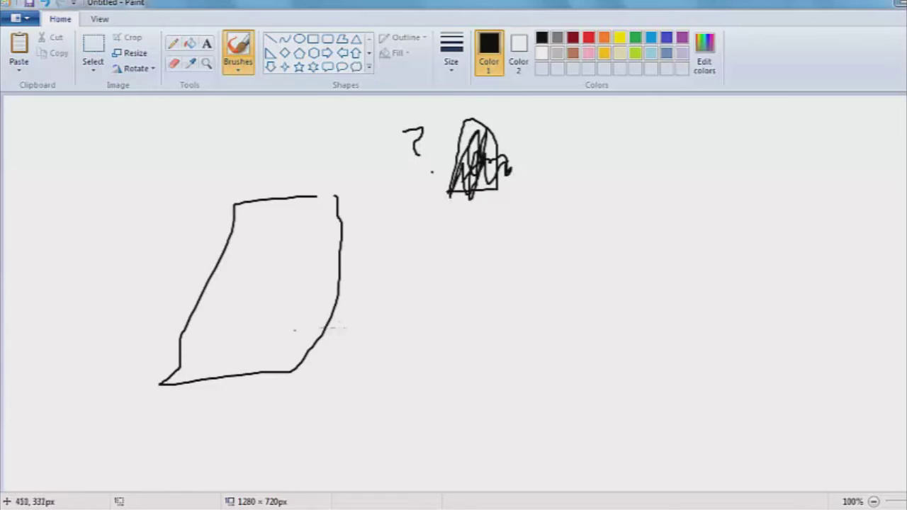
# Handwrite "Bussie" beside the lower part of the slanted outline.
pyautogui.moveTo(363, 343); pyautogui.dragTo(368, 332)
pyautogui.moveTo(439, 327)
pyautogui.mouseDown()
pyautogui.moveTo(431, 334)
pyautogui.moveTo(457, 322)
pyautogui.moveTo(471, 340)
pyautogui.mouseUp()
pyautogui.moveTo(476, 322)
pyautogui.mouseDown()
pyautogui.moveTo(498, 312)
pyautogui.moveTo(468, 345)
pyautogui.mouseUp()
pyautogui.moveTo(530, 306)
pyautogui.mouseDown()
pyautogui.moveTo(515, 338)
pyautogui.moveTo(550, 344)
pyautogui.mouseUp()
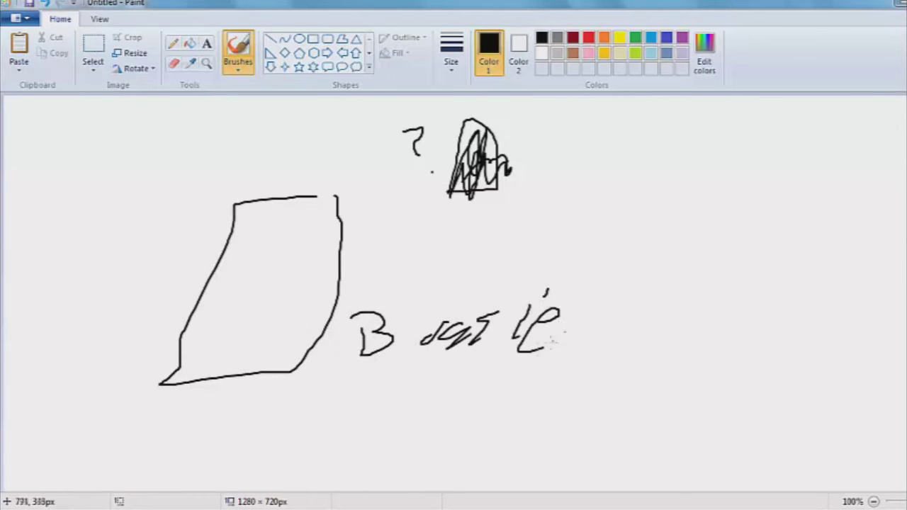
# Clear the canvas and brush a large round face with two eyes, slanted eyebrows and an open mouth.
pyautogui.hotkey('ctrl', 'a')
pyautogui.press('Delete')
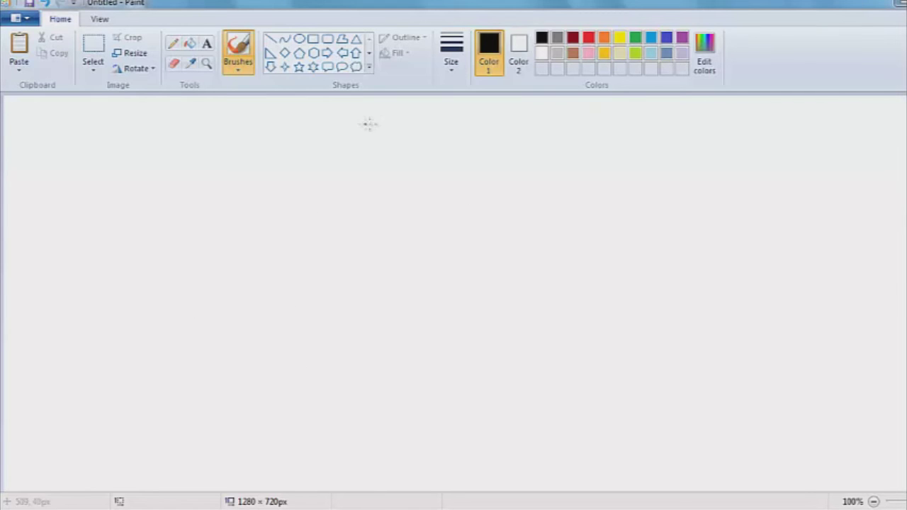
pyautogui.moveTo(370, 124)
pyautogui.mouseDown()
pyautogui.moveTo(255, 175)
pyautogui.moveTo(251, 381)
pyautogui.moveTo(489, 251)
pyautogui.moveTo(401, 135)
pyautogui.moveTo(363, 118)
pyautogui.mouseUp()
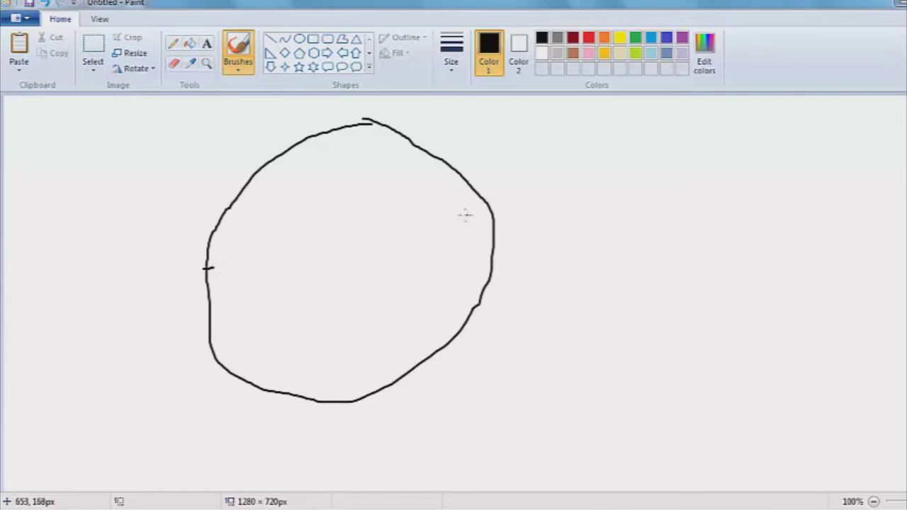
pyautogui.moveTo(489, 206); pyautogui.dragTo(421, 249)
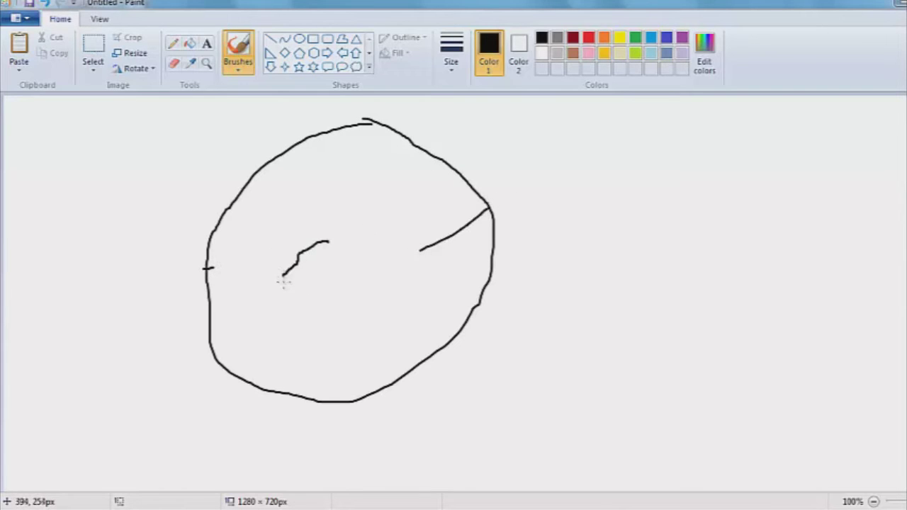
pyautogui.moveTo(283, 281)
pyautogui.mouseDown()
pyautogui.moveTo(333, 257)
pyautogui.moveTo(320, 249)
pyautogui.mouseUp()
pyautogui.moveTo(378, 235)
pyautogui.mouseDown()
pyautogui.moveTo(373, 273)
pyautogui.moveTo(360, 225)
pyautogui.moveTo(245, 190)
pyautogui.mouseUp()
pyautogui.moveTo(361, 217); pyautogui.dragTo(400, 177)
pyautogui.moveTo(390, 303)
pyautogui.mouseDown()
pyautogui.moveTo(319, 328)
pyautogui.moveTo(404, 307)
pyautogui.moveTo(396, 305)
pyautogui.mouseUp()
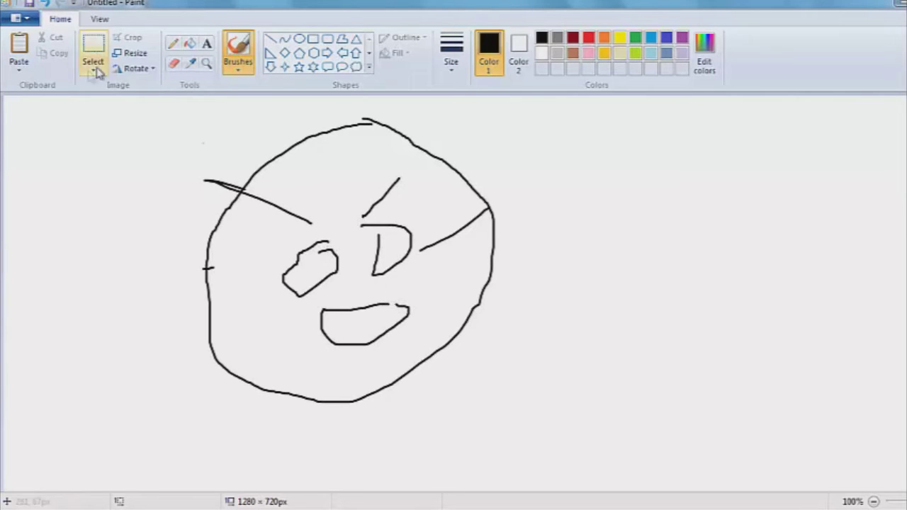
# Select the large round face and delete it.
pyautogui.click(94, 61)
pyautogui.moveTo(496, 445); pyautogui.dragTo(174, 104)
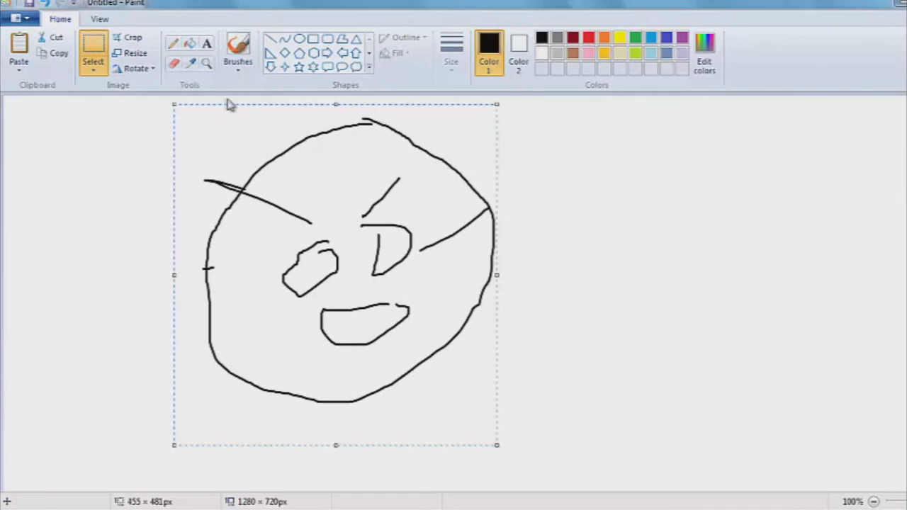
pyautogui.press('Delete')
# Brush a rounded triangular head with small curved strokes for the facial features and a smile.
pyautogui.click(238, 47)
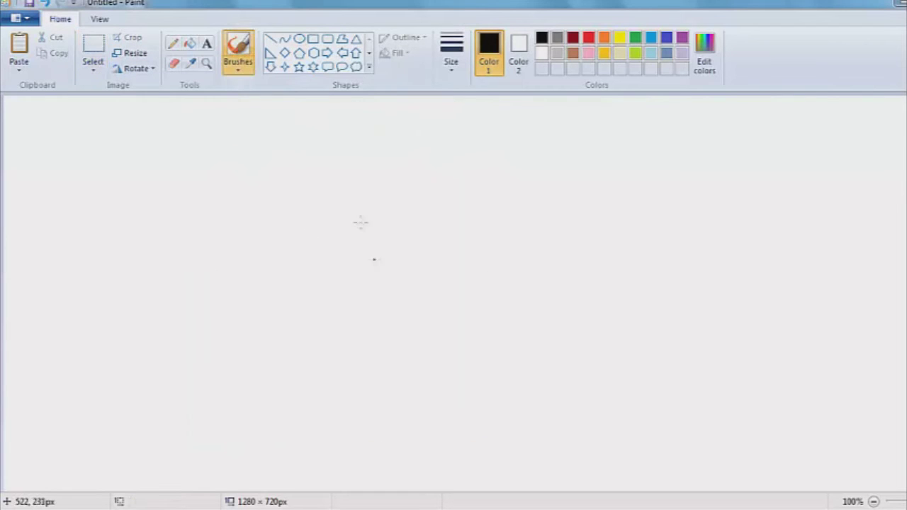
pyautogui.moveTo(316, 142)
pyautogui.mouseDown()
pyautogui.moveTo(390, 259)
pyautogui.moveTo(314, 134)
pyautogui.mouseUp()
pyautogui.moveTo(308, 183); pyautogui.dragTo(354, 188)
pyautogui.moveTo(387, 221); pyautogui.dragTo(377, 226)
pyautogui.moveTo(300, 228); pyautogui.dragTo(347, 232)
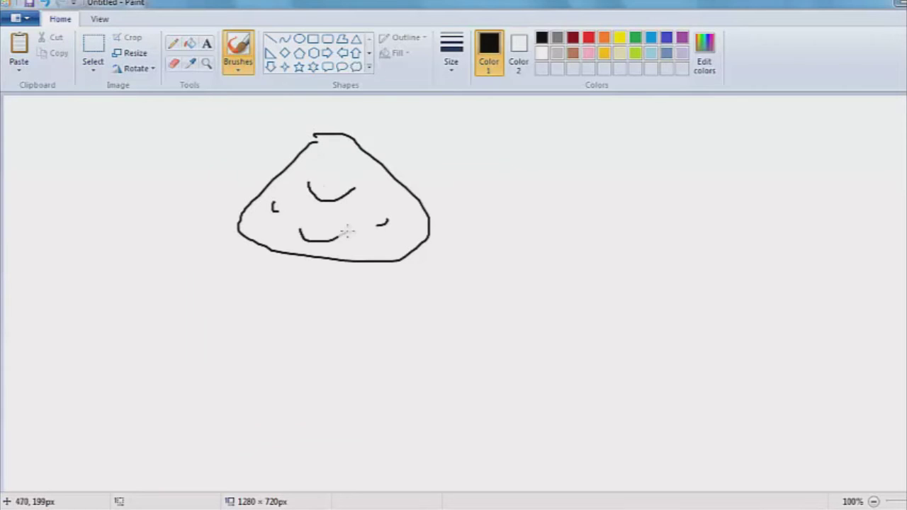
# Brush a wide oval body under the triangular head and a large speech bubble containing handwritten lettering.
pyautogui.moveTo(260, 253)
pyautogui.mouseDown()
pyautogui.moveTo(150, 280)
pyautogui.moveTo(444, 323)
pyautogui.moveTo(391, 252)
pyautogui.moveTo(470, 242)
pyautogui.mouseUp()
pyautogui.moveTo(456, 285)
pyautogui.mouseDown()
pyautogui.moveTo(511, 263)
pyautogui.moveTo(487, 162)
pyautogui.moveTo(775, 313)
pyautogui.moveTo(511, 263)
pyautogui.mouseUp()
pyautogui.moveTo(549, 193)
pyautogui.mouseDown()
pyautogui.moveTo(564, 202)
pyautogui.moveTo(610, 180)
pyautogui.moveTo(658, 227)
pyautogui.moveTo(766, 227)
pyautogui.moveTo(815, 241)
pyautogui.moveTo(737, 306)
pyautogui.mouseUp()
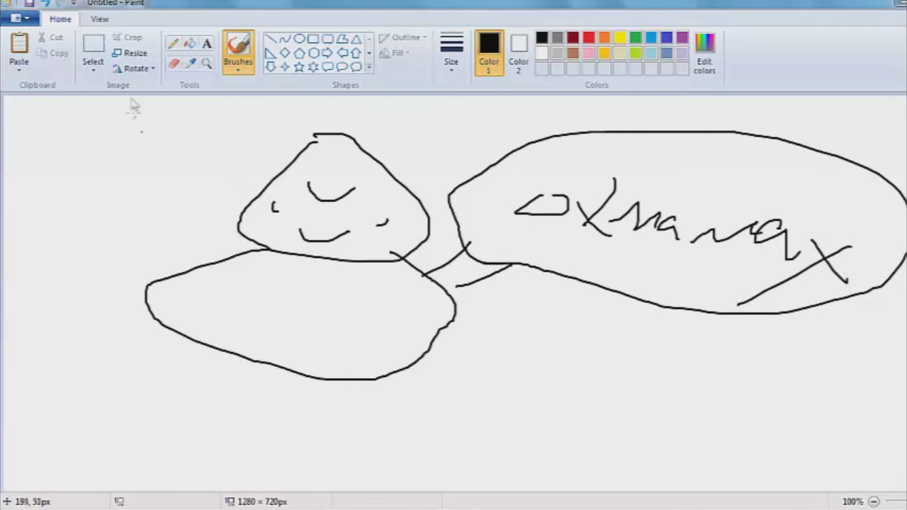
# Select the character together with its speech bubble and delete them.
pyautogui.click(93, 51)
pyautogui.moveTo(903, 437)
pyautogui.mouseDown()
pyautogui.moveTo(648, 272)
pyautogui.moveTo(85, 95)
pyautogui.mouseUp()
pyautogui.press('Delete')
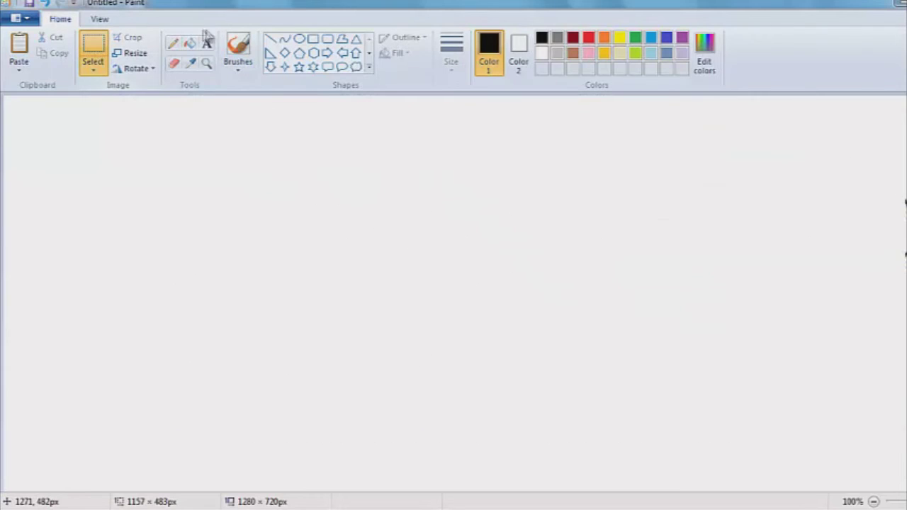
# Brush a large tilted egg-shaped outline and undo the stray curve beside its lower part.
pyautogui.click(238, 50)
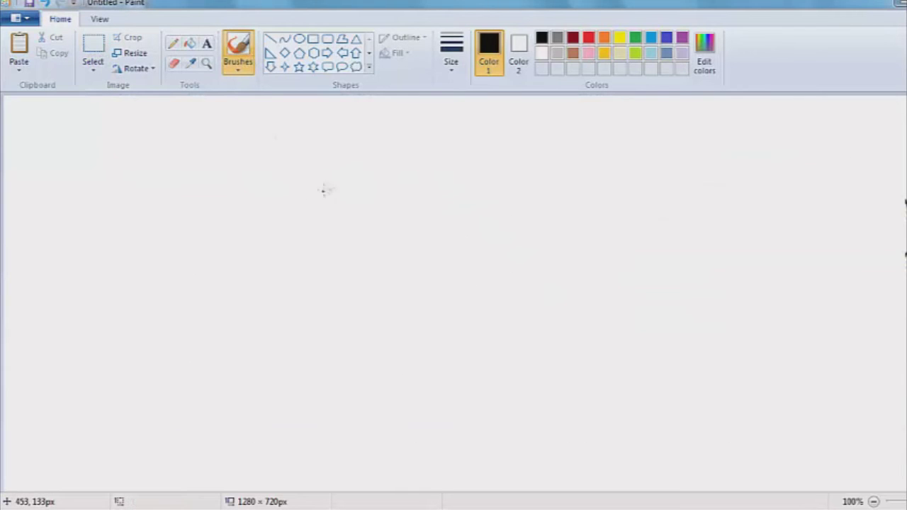
pyautogui.moveTo(494, 239)
pyautogui.mouseDown()
pyautogui.moveTo(204, 136)
pyautogui.moveTo(522, 300)
pyautogui.moveTo(462, 197)
pyautogui.mouseUp()
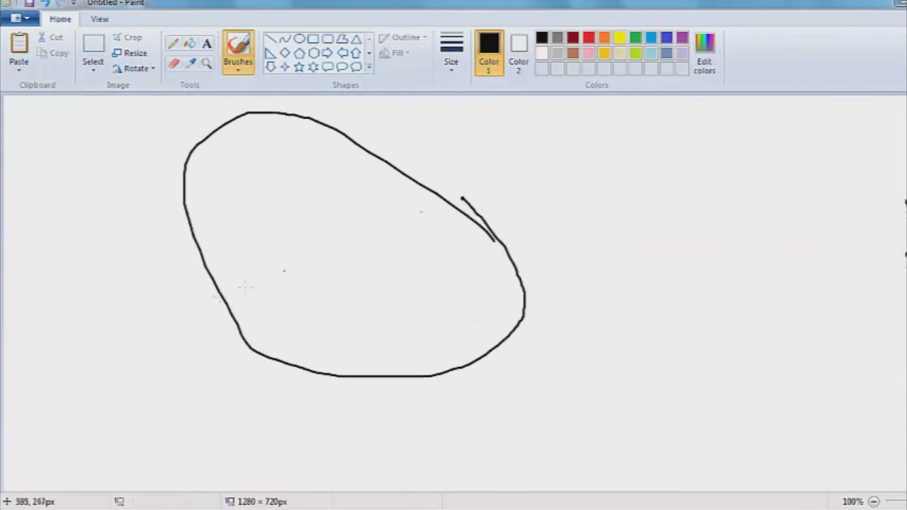
pyautogui.moveTo(80, 338); pyautogui.dragTo(128, 345)
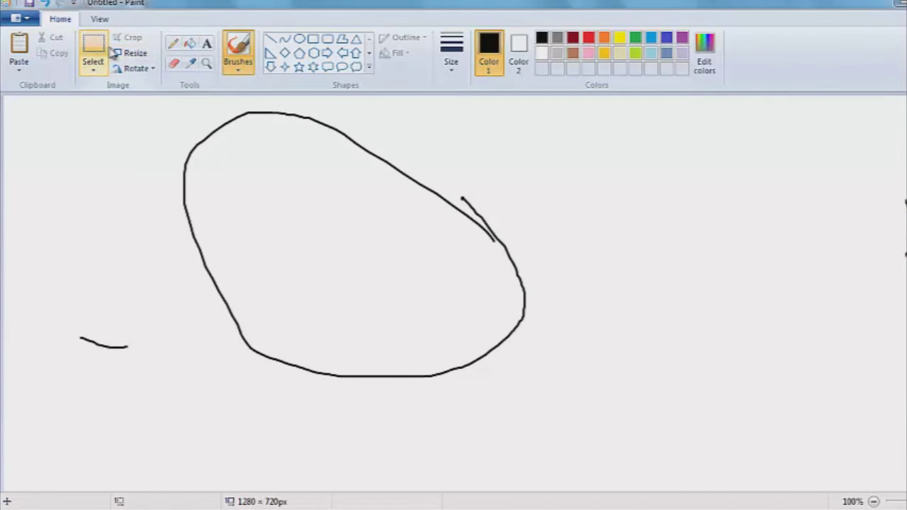
pyautogui.hotkey('ctrl', 'z')
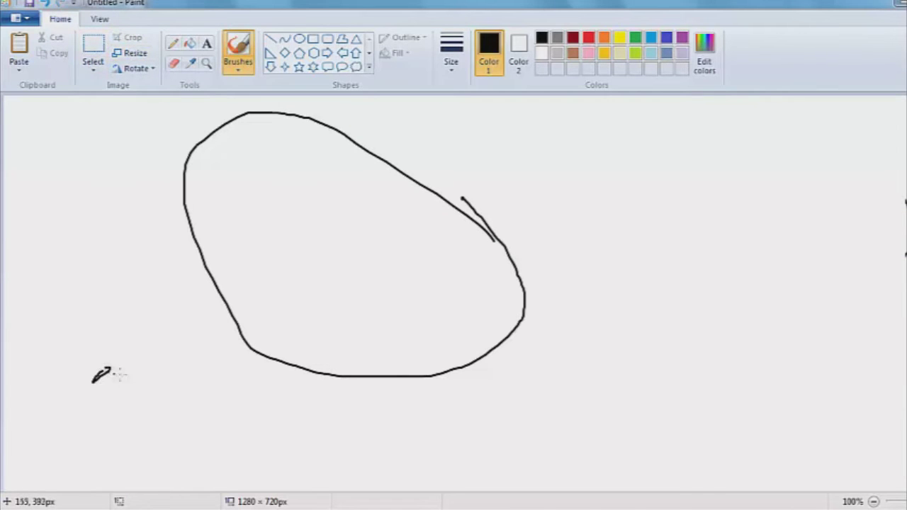
# Handwrite "Butie" beside the lower part of the egg shape and a character's first name beside its upper part.
pyautogui.moveTo(52, 357)
pyautogui.mouseDown()
pyautogui.moveTo(70, 341)
pyautogui.moveTo(52, 333)
pyautogui.mouseUp()
pyautogui.moveTo(89, 344)
pyautogui.mouseDown()
pyautogui.moveTo(103, 334)
pyautogui.moveTo(198, 356)
pyautogui.mouseUp()
pyautogui.moveTo(544, 204)
pyautogui.mouseDown()
pyautogui.moveTo(507, 207)
pyautogui.moveTo(537, 226)
pyautogui.moveTo(611, 234)
pyautogui.moveTo(645, 216)
pyautogui.mouseUp()
pyautogui.moveTo(659, 246)
pyautogui.mouseDown()
pyautogui.moveTo(692, 206)
pyautogui.moveTo(680, 261)
pyautogui.mouseUp()
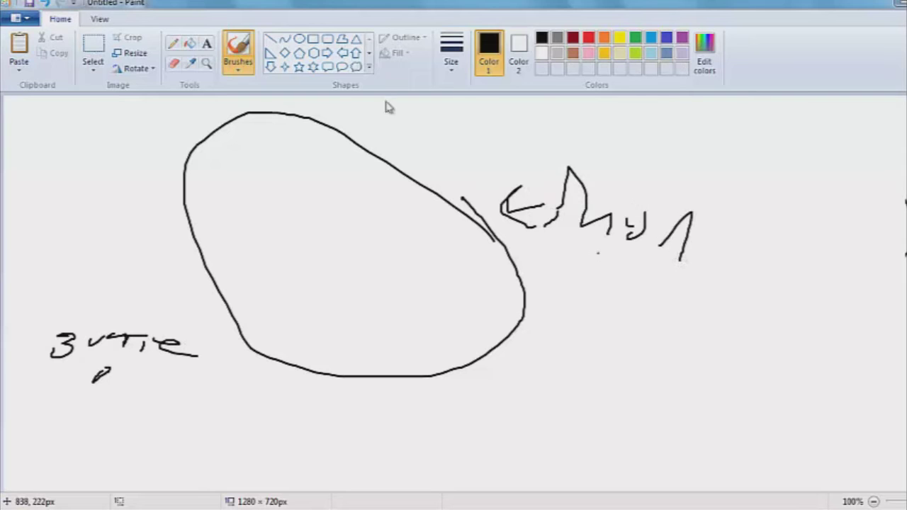
# Select the egg shape with both handwritten labels and delete them.
pyautogui.click(94, 45)
pyautogui.moveTo(742, 412)
pyautogui.mouseDown()
pyautogui.moveTo(138, 123)
pyautogui.moveTo(9, 116)
pyautogui.mouseUp()
pyautogui.press('Delete')
# Handwrite "Big Grass Atk" in two lines with the brush.
pyautogui.click(238, 49)
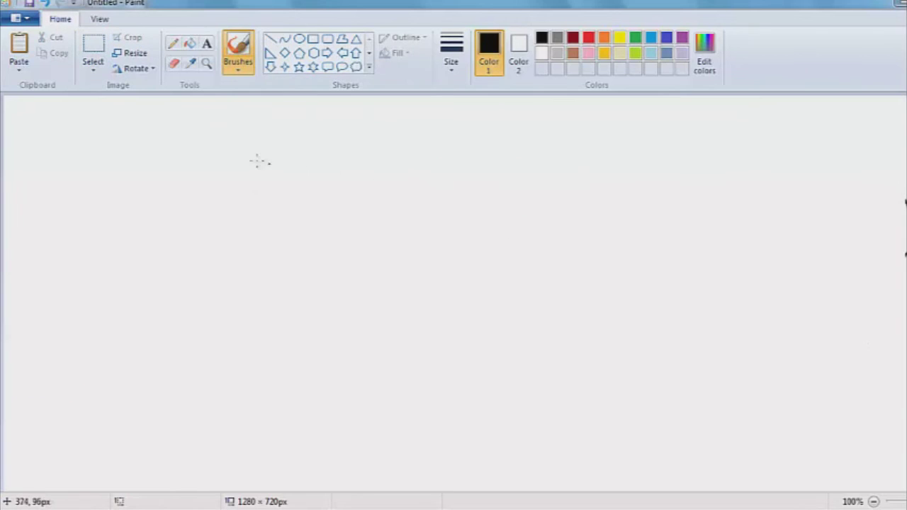
pyautogui.moveTo(202, 172)
pyautogui.mouseDown()
pyautogui.moveTo(219, 171)
pyautogui.moveTo(210, 137)
pyautogui.mouseUp()
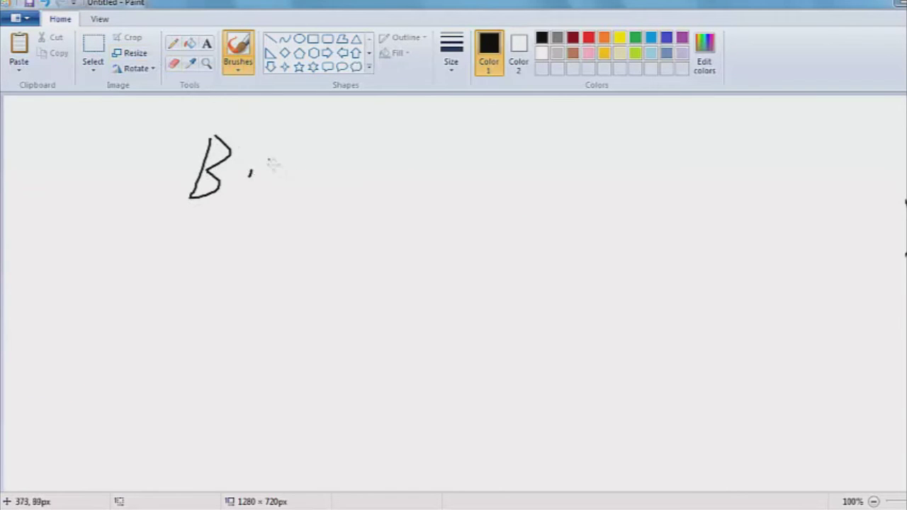
pyautogui.moveTo(270, 162); pyautogui.dragTo(304, 194)
pyautogui.moveTo(352, 152)
pyautogui.mouseDown()
pyautogui.moveTo(343, 164)
pyautogui.moveTo(373, 186)
pyautogui.moveTo(424, 189)
pyautogui.moveTo(459, 205)
pyautogui.mouseUp()
pyautogui.moveTo(306, 234)
pyautogui.mouseDown()
pyautogui.moveTo(322, 225)
pyautogui.moveTo(327, 243)
pyautogui.mouseUp()
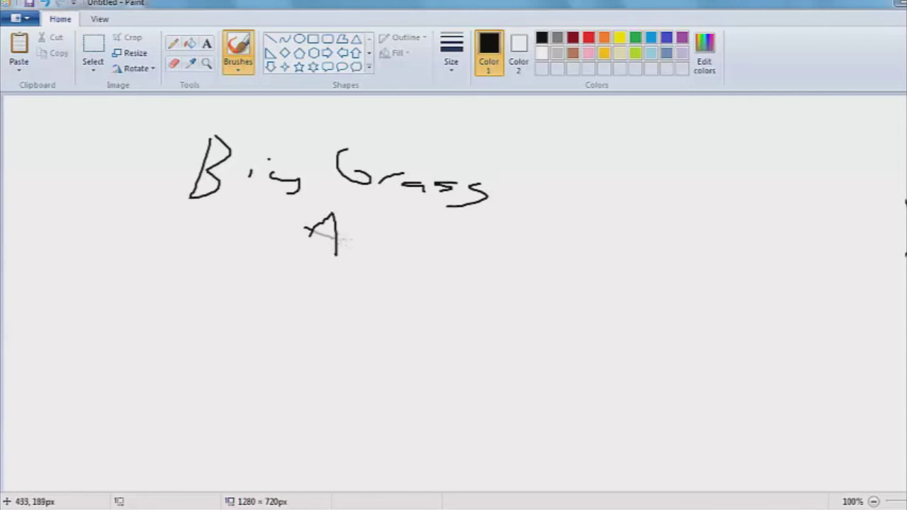
pyautogui.moveTo(362, 211)
pyautogui.mouseDown()
pyautogui.moveTo(358, 237)
pyautogui.moveTo(423, 258)
pyautogui.mouseUp()
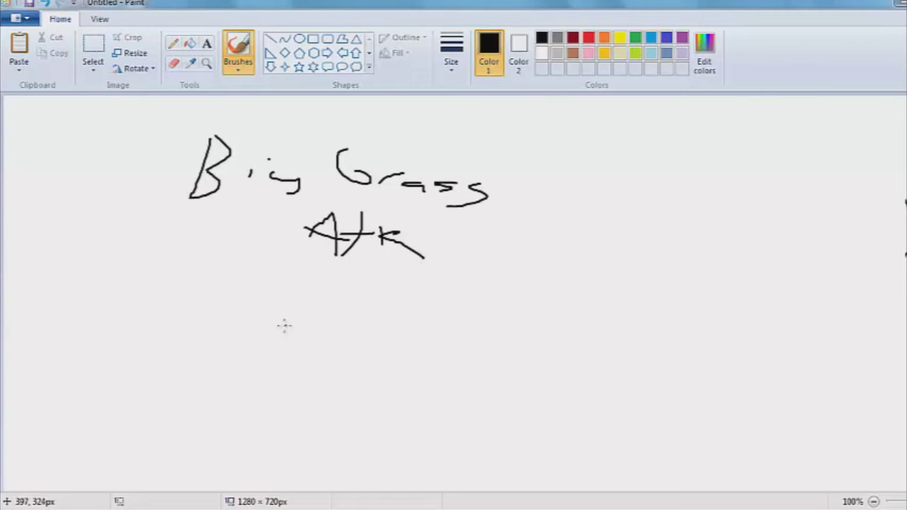
# Brush emphasis lines radiating outward all around the "Big Grass Atk" lettering.
pyautogui.moveTo(261, 248); pyautogui.dragTo(202, 299)
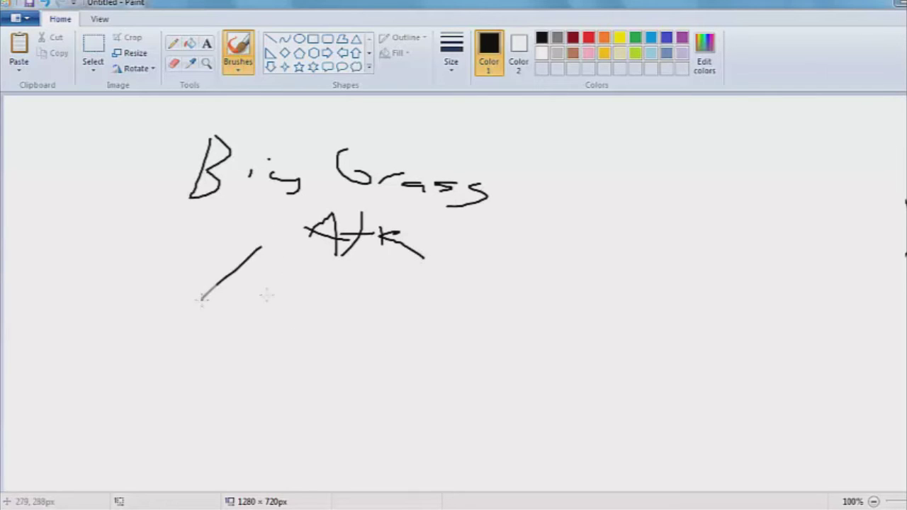
pyautogui.moveTo(335, 278); pyautogui.dragTo(359, 323)
pyautogui.moveTo(402, 277); pyautogui.dragTo(519, 344)
pyautogui.moveTo(466, 198); pyautogui.dragTo(579, 218)
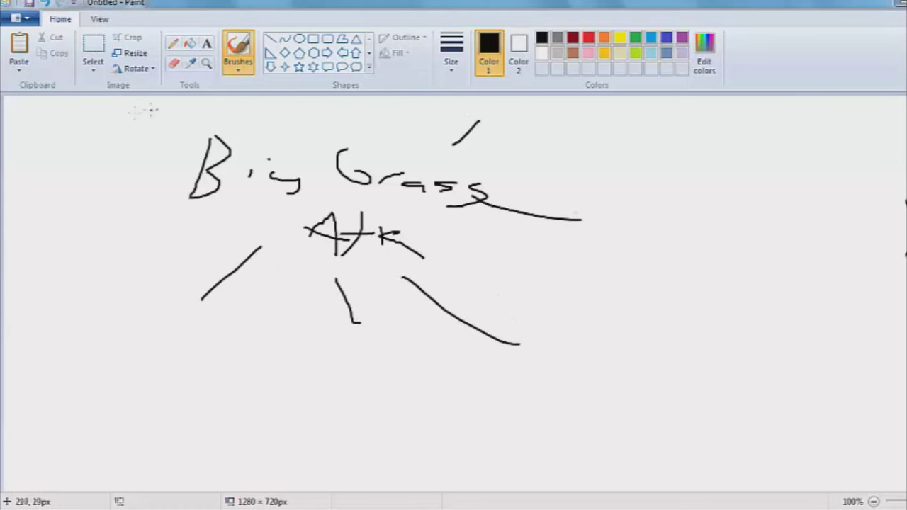
pyautogui.moveTo(150, 111); pyautogui.dragTo(103, 119)
pyautogui.moveTo(111, 213); pyautogui.dragTo(156, 209)
pyautogui.moveTo(342, 99); pyautogui.dragTo(344, 126)
# Select the "Big Grass Atk" lettering with its emphasis lines and delete it.
pyautogui.click(99, 44)
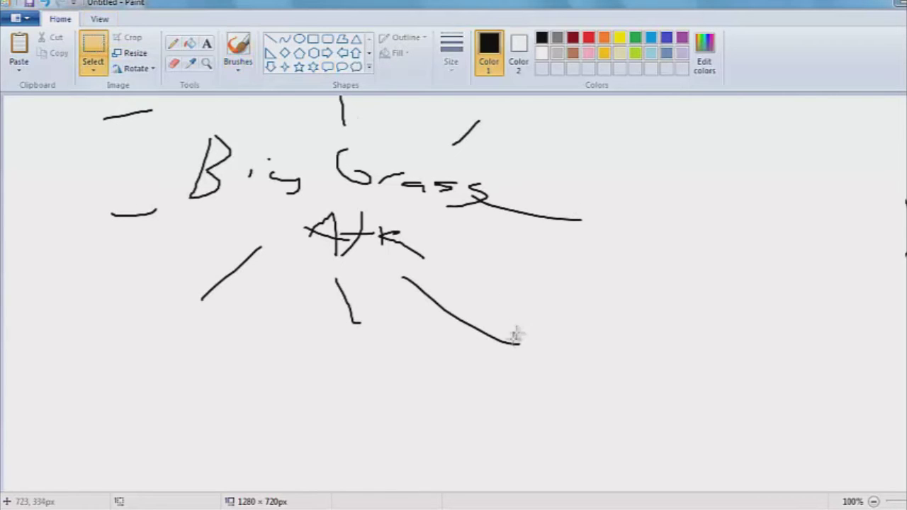
pyautogui.moveTo(607, 394)
pyautogui.mouseDown()
pyautogui.moveTo(502, 316)
pyautogui.moveTo(84, 95)
pyautogui.mouseUp()
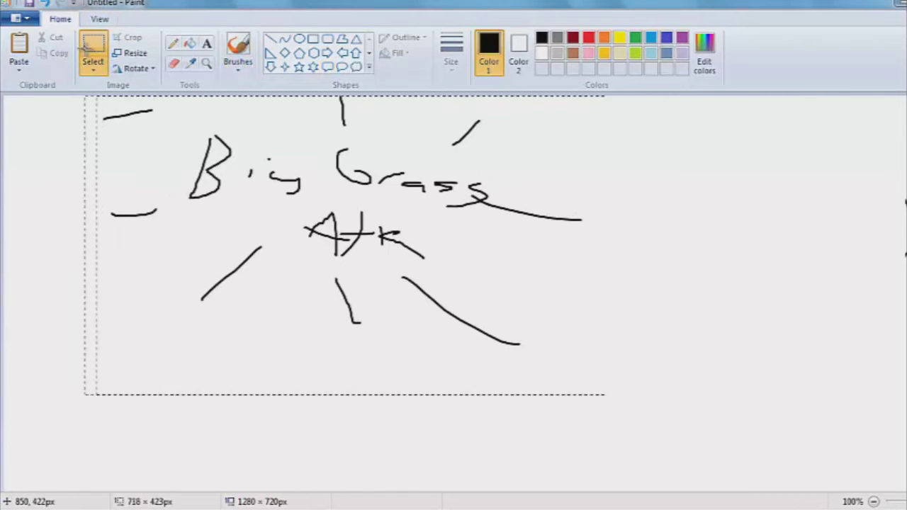
pyautogui.press('Delete')
# Brush a slanted four-sided character with two round eyes, an angry brow and a small curved mouth.
pyautogui.click(238, 50)
pyautogui.moveTo(280, 154)
pyautogui.mouseDown()
pyautogui.moveTo(95, 279)
pyautogui.moveTo(233, 343)
pyautogui.moveTo(275, 143)
pyautogui.mouseUp()
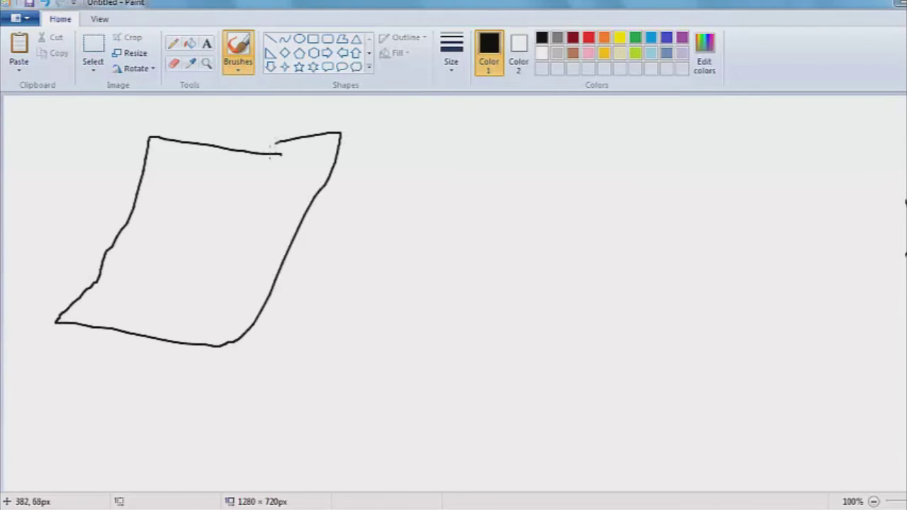
pyautogui.moveTo(189, 174)
pyautogui.mouseDown()
pyautogui.moveTo(199, 192)
pyautogui.moveTo(185, 175)
pyautogui.mouseUp()
pyautogui.moveTo(239, 173)
pyautogui.mouseDown()
pyautogui.moveTo(269, 186)
pyautogui.moveTo(254, 165)
pyautogui.mouseUp()
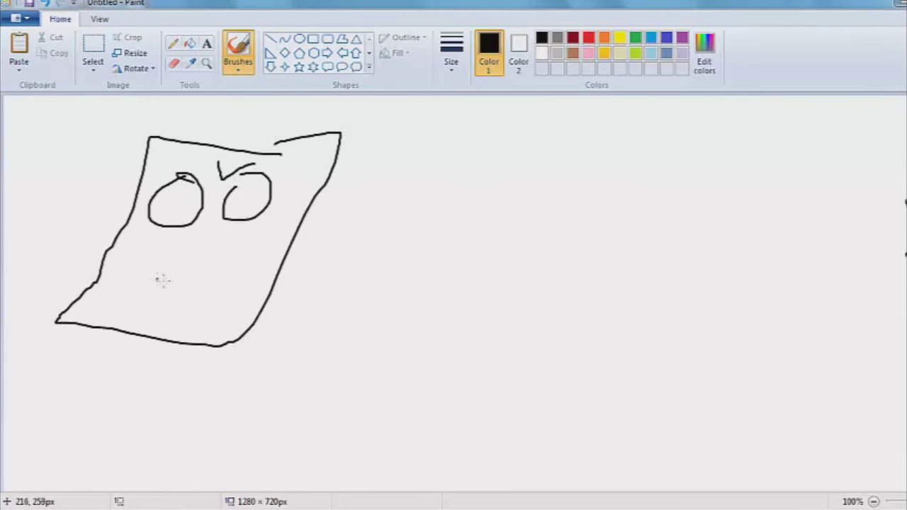
pyautogui.moveTo(147, 256); pyautogui.dragTo(167, 282)
# Brush a long bar beside the character, scribble most of it in, point an arrow at it and handwrite "tanked" below.
pyautogui.moveTo(578, 140)
pyautogui.mouseDown()
pyautogui.moveTo(379, 185)
pyautogui.moveTo(580, 132)
pyautogui.mouseUp()
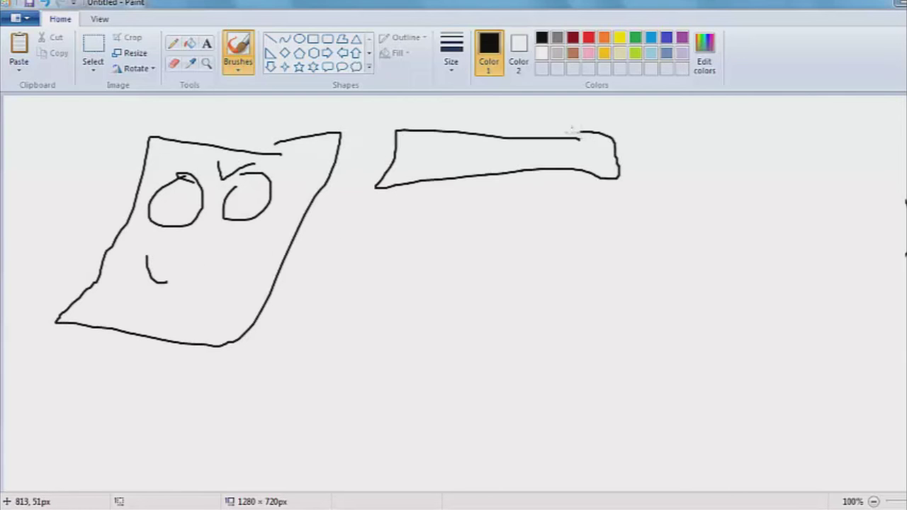
pyautogui.moveTo(404, 164)
pyautogui.mouseDown()
pyautogui.moveTo(470, 130)
pyautogui.moveTo(521, 138)
pyautogui.moveTo(419, 177)
pyautogui.moveTo(469, 159)
pyautogui.moveTo(505, 161)
pyautogui.moveTo(486, 151)
pyautogui.moveTo(442, 161)
pyautogui.moveTo(424, 148)
pyautogui.moveTo(549, 152)
pyautogui.moveTo(394, 151)
pyautogui.mouseUp()
pyautogui.moveTo(603, 186)
pyautogui.mouseDown()
pyautogui.moveTo(532, 192)
pyautogui.moveTo(582, 181)
pyautogui.mouseUp()
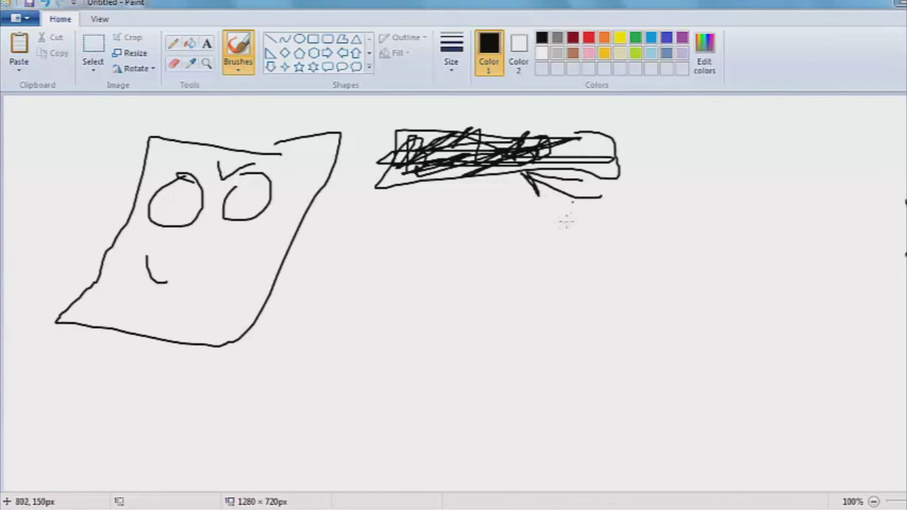
pyautogui.moveTo(474, 240)
pyautogui.mouseDown()
pyautogui.moveTo(473, 271)
pyautogui.moveTo(524, 264)
pyautogui.moveTo(551, 246)
pyautogui.moveTo(638, 298)
pyautogui.moveTo(663, 249)
pyautogui.mouseUp()
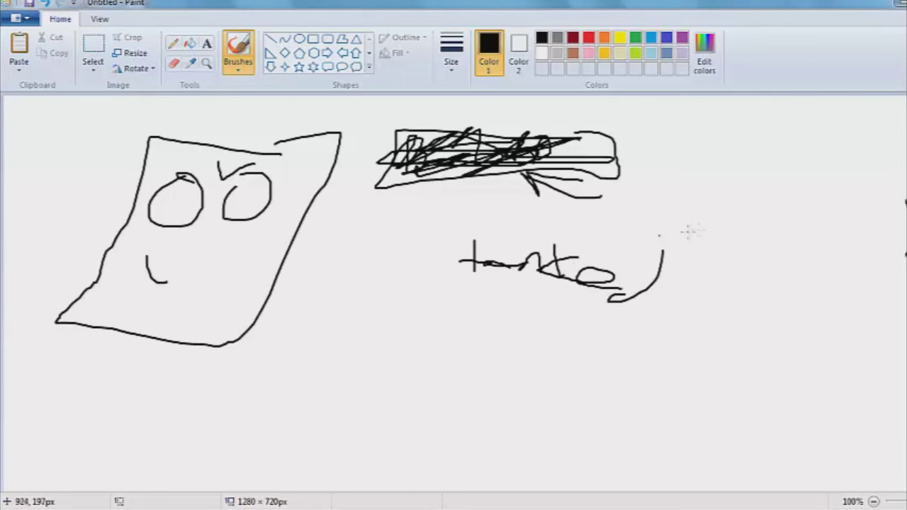
# Select the slanted character, bar and lettering and delete them.
pyautogui.click(92, 53)
pyautogui.moveTo(701, 400); pyautogui.dragTo(4, 99)
pyautogui.press('Delete')
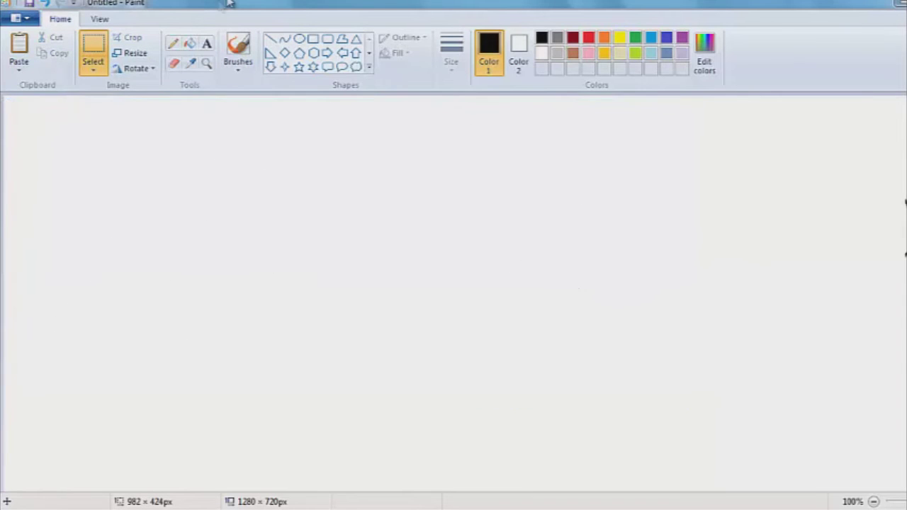
# Brush a large rounded face with an angry brow, two eyes and a smile, plus a tiny oval outside its lower edge.
pyautogui.click(238, 51)
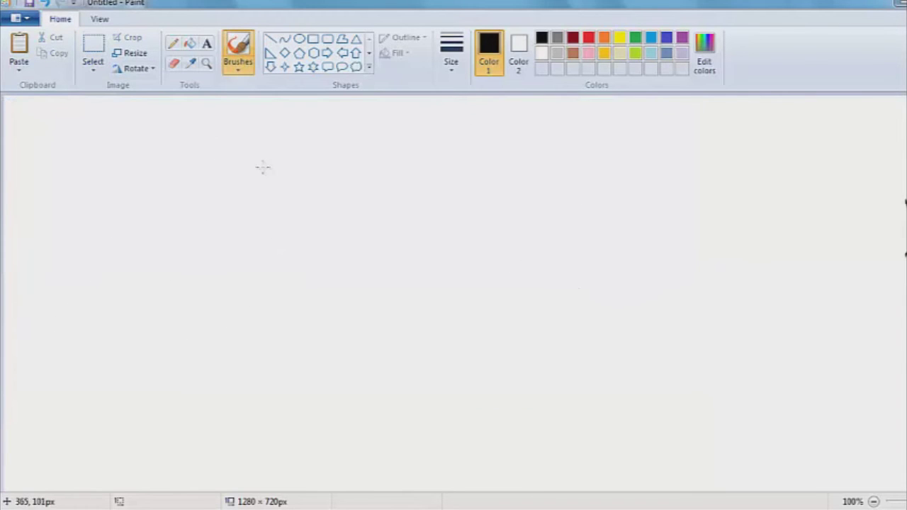
pyautogui.moveTo(364, 135)
pyautogui.mouseDown()
pyautogui.moveTo(541, 270)
pyautogui.moveTo(368, 182)
pyautogui.mouseUp()
pyautogui.moveTo(213, 423); pyautogui.dragTo(215, 425)
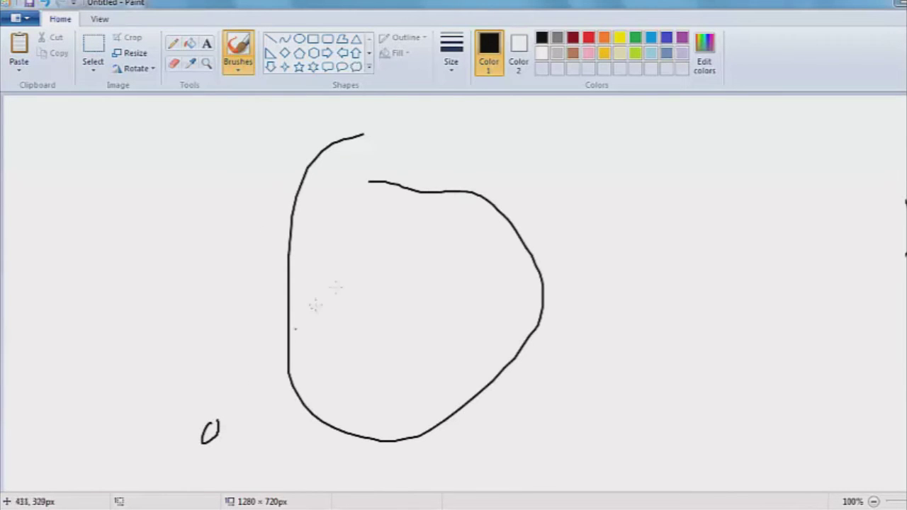
pyautogui.moveTo(345, 158); pyautogui.dragTo(380, 170)
pyautogui.moveTo(337, 230); pyautogui.dragTo(413, 216)
pyautogui.moveTo(352, 270); pyautogui.dragTo(316, 281)
pyautogui.moveTo(418, 255); pyautogui.dragTo(397, 258)
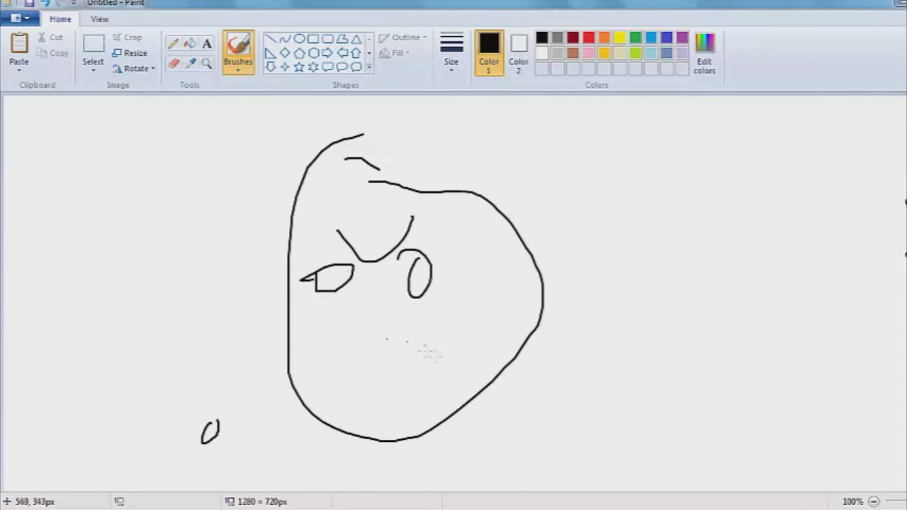
pyautogui.moveTo(446, 368); pyautogui.dragTo(347, 375)
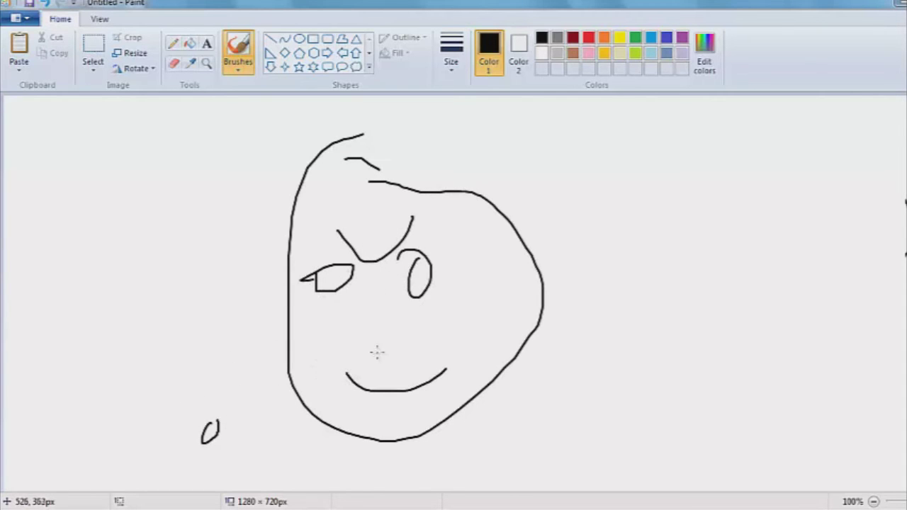
# Brush a small scribbled-in box beside the tiny oval, and delete the whole face scene.
pyautogui.moveTo(164, 421)
pyautogui.mouseDown()
pyautogui.moveTo(201, 447)
pyautogui.moveTo(170, 417)
pyautogui.moveTo(107, 427)
pyautogui.moveTo(153, 433)
pyautogui.mouseUp()
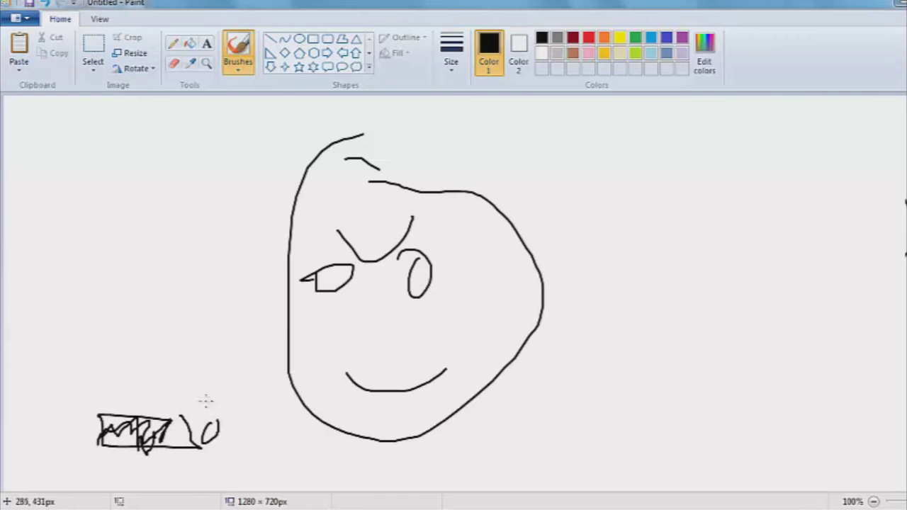
pyautogui.moveTo(206, 401)
pyautogui.mouseDown()
pyautogui.moveTo(359, 367)
pyautogui.moveTo(383, 294)
pyautogui.moveTo(326, 374)
pyautogui.moveTo(317, 244)
pyautogui.moveTo(389, 323)
pyautogui.mouseUp()
pyautogui.hotkey('ctrl', 'a')
pyautogui.press('Delete')
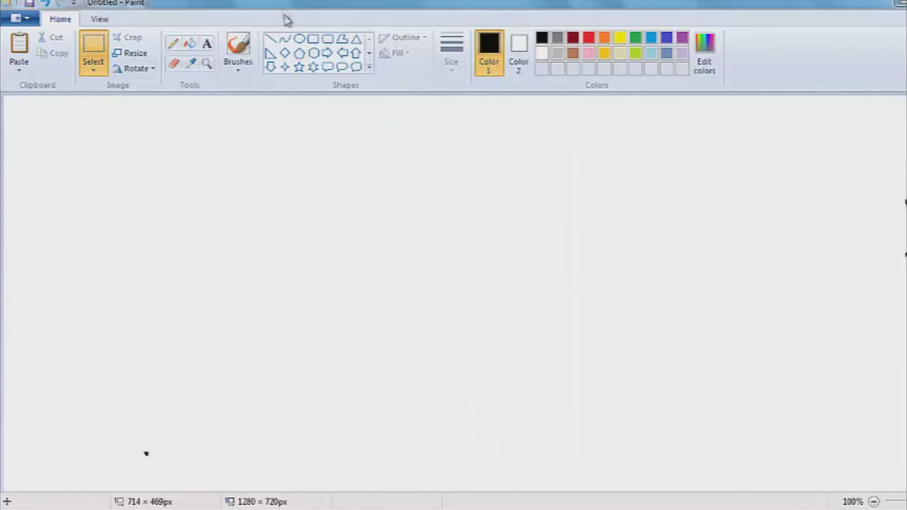
# Brush a long hollow bar across the canvas and handwrite "doubles" above it.
pyautogui.click(238, 51)
pyautogui.moveTo(109, 172)
pyautogui.mouseDown()
pyautogui.moveTo(88, 264)
pyautogui.moveTo(733, 279)
pyautogui.moveTo(810, 190)
pyautogui.moveTo(134, 162)
pyautogui.mouseUp()
pyautogui.moveTo(280, 122); pyautogui.dragTo(292, 131)
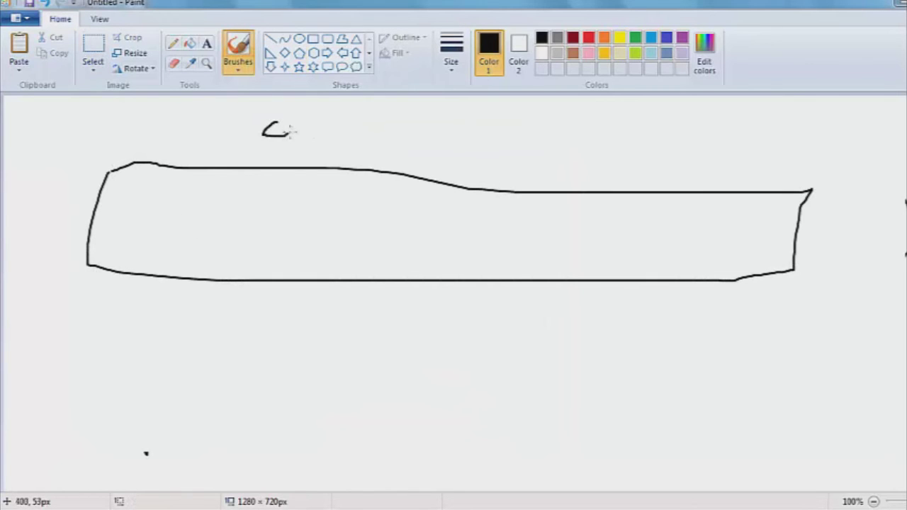
pyautogui.moveTo(360, 152); pyautogui.dragTo(398, 142)
pyautogui.moveTo(420, 155); pyautogui.dragTo(424, 167)
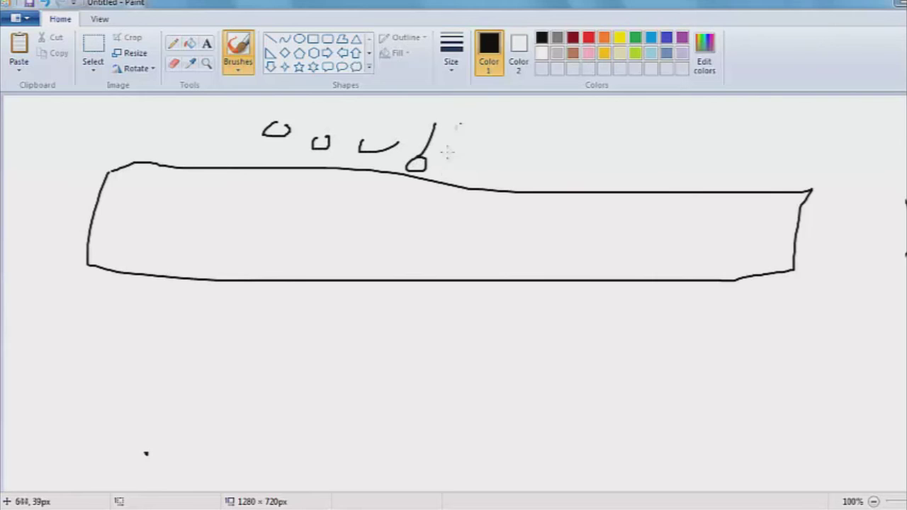
pyautogui.moveTo(457, 125); pyautogui.dragTo(442, 169)
pyautogui.moveTo(465, 164); pyautogui.dragTo(516, 186)
pyautogui.moveTo(550, 156)
pyautogui.mouseDown()
pyautogui.moveTo(538, 176)
pyautogui.moveTo(477, 192)
pyautogui.mouseUp()
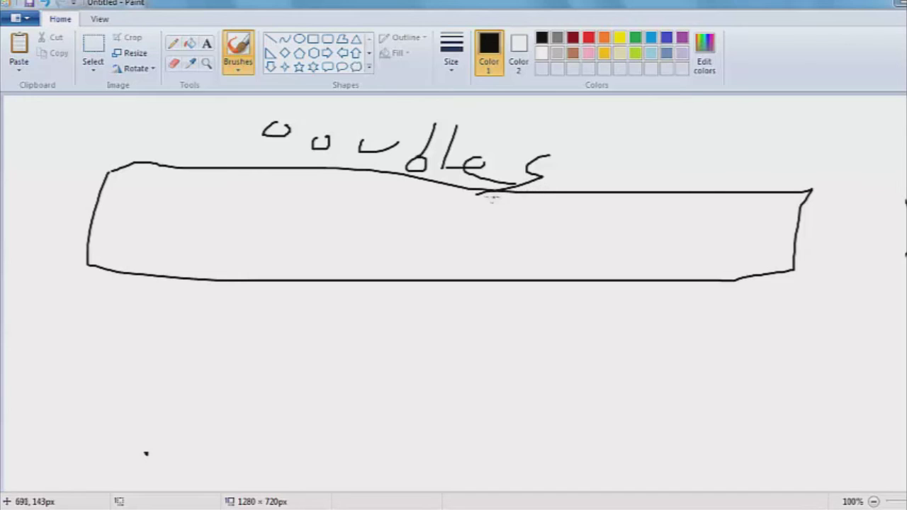
# Divide the bar with a slanted line, handwrite "60%" in its second part, and "25%" with a one-word caption below.
pyautogui.moveTo(442, 226); pyautogui.dragTo(398, 281)
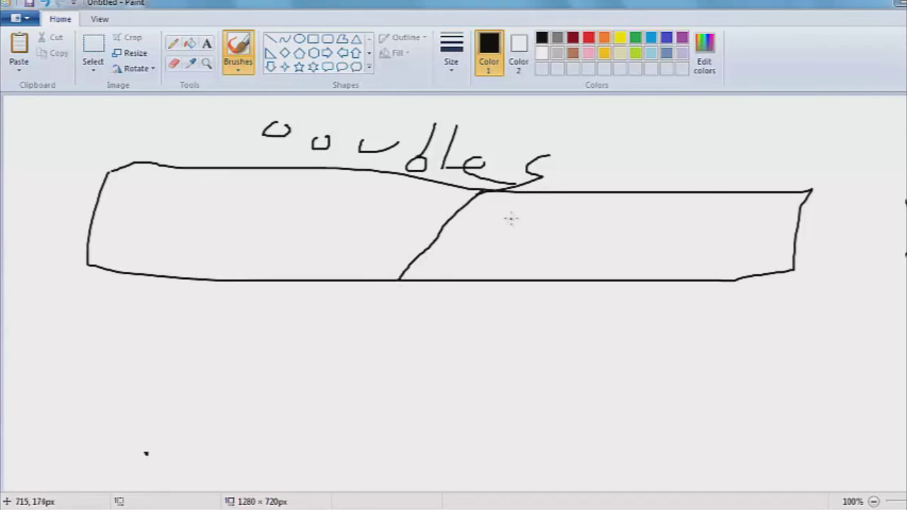
pyautogui.moveTo(515, 218)
pyautogui.mouseDown()
pyautogui.moveTo(504, 238)
pyautogui.moveTo(530, 222)
pyautogui.mouseUp()
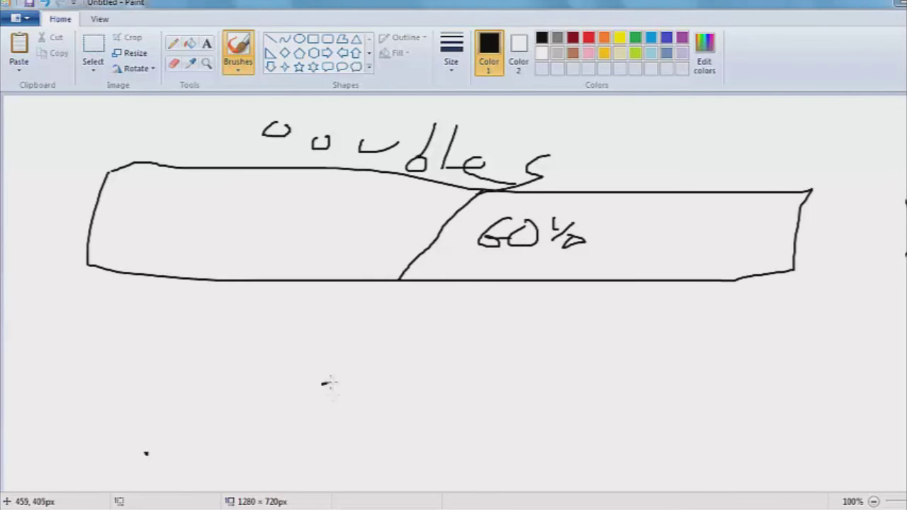
pyautogui.moveTo(328, 383)
pyautogui.mouseDown()
pyautogui.moveTo(358, 410)
pyautogui.moveTo(368, 399)
pyautogui.mouseUp()
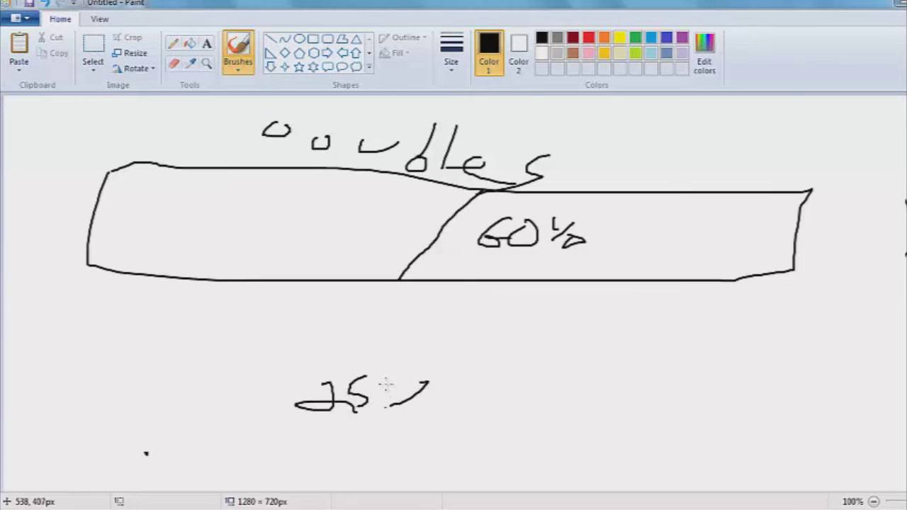
pyautogui.moveTo(347, 436); pyautogui.dragTo(375, 424)
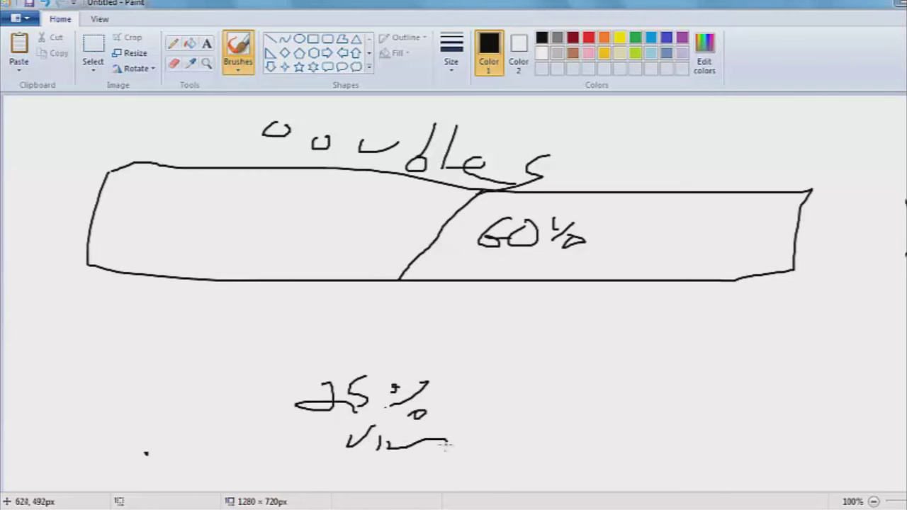
pyautogui.moveTo(444, 445)
pyautogui.mouseDown()
pyautogui.moveTo(469, 437)
pyautogui.moveTo(486, 448)
pyautogui.moveTo(521, 435)
pyautogui.moveTo(539, 453)
pyautogui.moveTo(567, 444)
pyautogui.mouseUp()
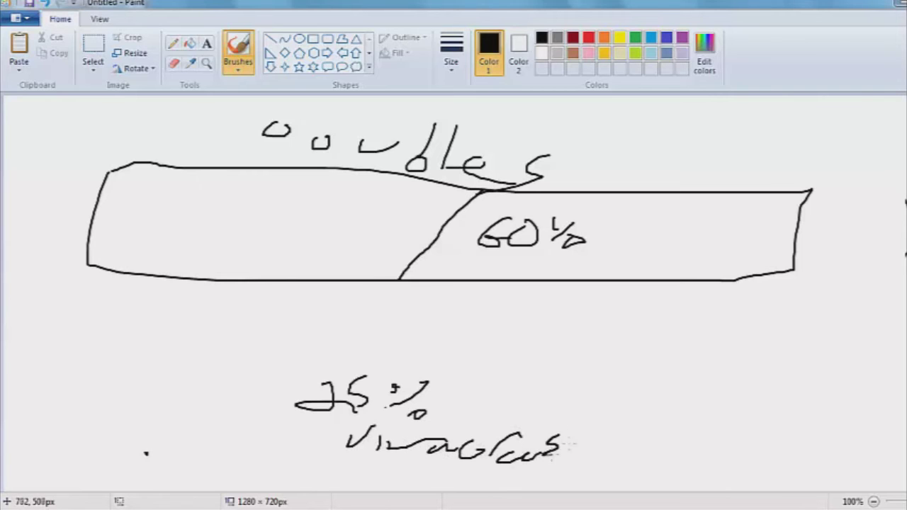
# Scribble over the 60 inside the bar and handwrite a replacement number beneath the percent sign.
pyautogui.click(93, 53)
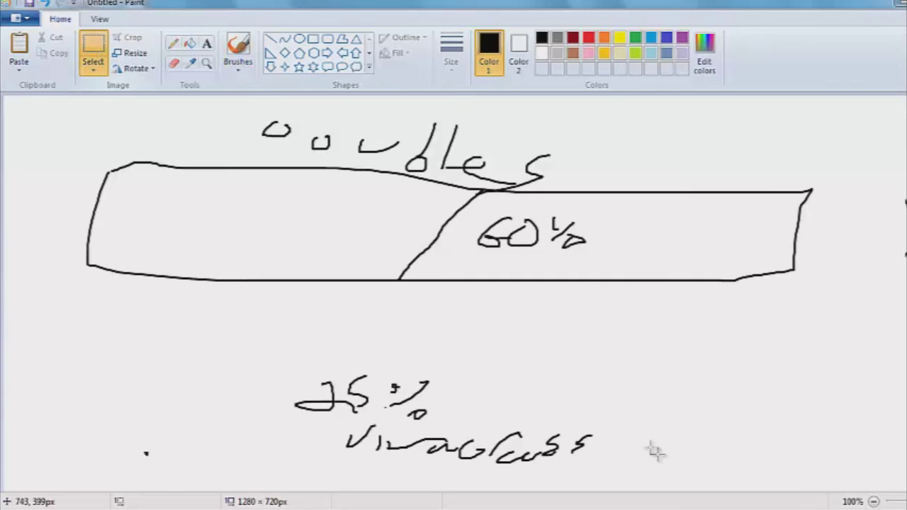
pyautogui.click(239, 48)
pyautogui.moveTo(521, 230)
pyautogui.mouseDown()
pyautogui.moveTo(503, 241)
pyautogui.moveTo(496, 234)
pyautogui.mouseUp()
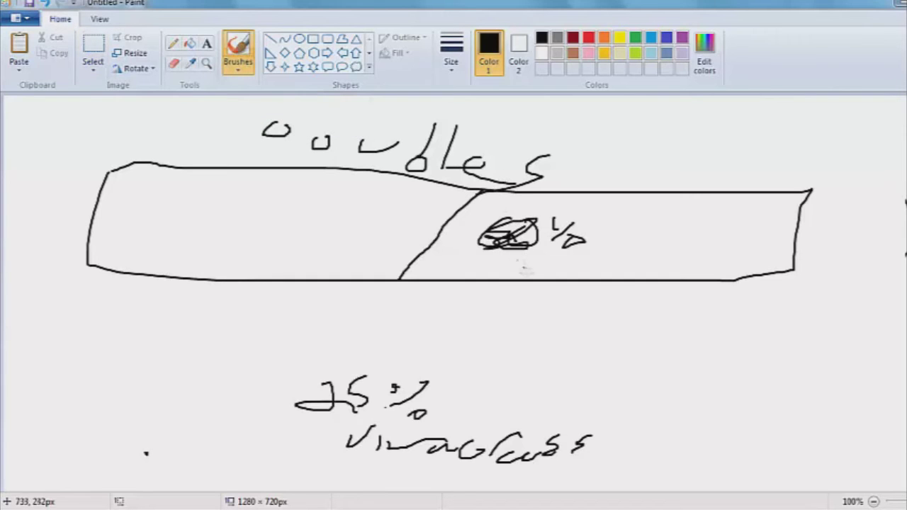
# Select the divided bar with all its lettering and delete it.
pyautogui.click(93, 48)
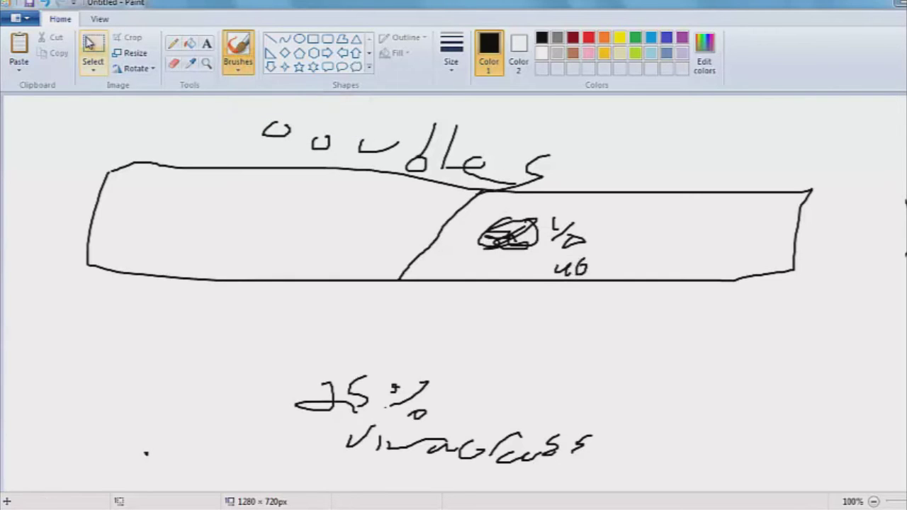
pyautogui.moveTo(808, 473); pyautogui.dragTo(6, 29)
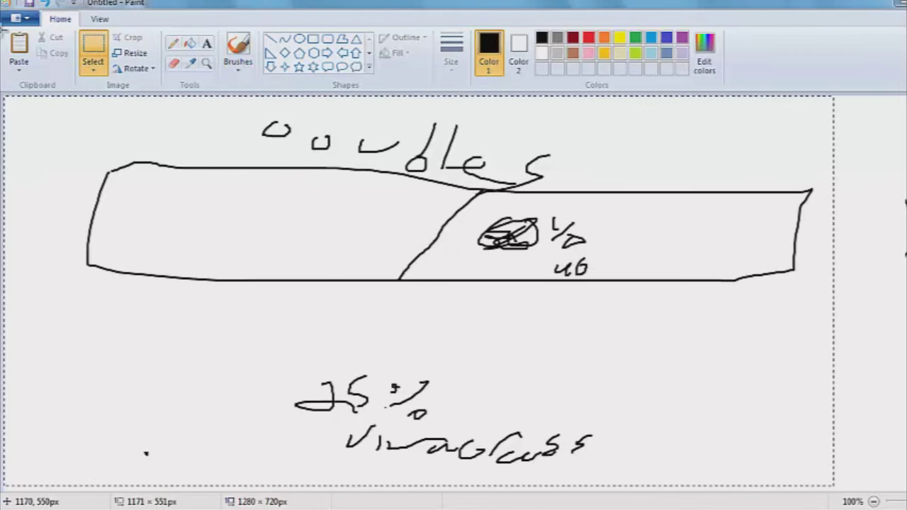
pyautogui.press('Delete')
# Brush a row of tall, jagged grass spikes across the canvas.
pyautogui.click(241, 50)
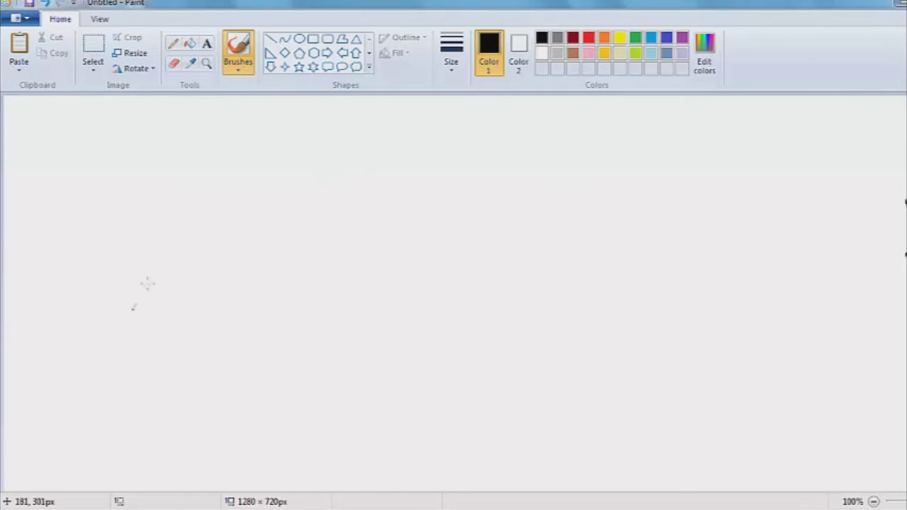
pyautogui.moveTo(133, 308)
pyautogui.mouseDown()
pyautogui.moveTo(288, 154)
pyautogui.moveTo(376, 154)
pyautogui.moveTo(383, 291)
pyautogui.mouseUp()
pyautogui.moveTo(388, 327)
pyautogui.mouseDown()
pyautogui.moveTo(458, 207)
pyautogui.moveTo(478, 347)
pyautogui.mouseUp()
pyautogui.moveTo(487, 333); pyautogui.dragTo(608, 156)
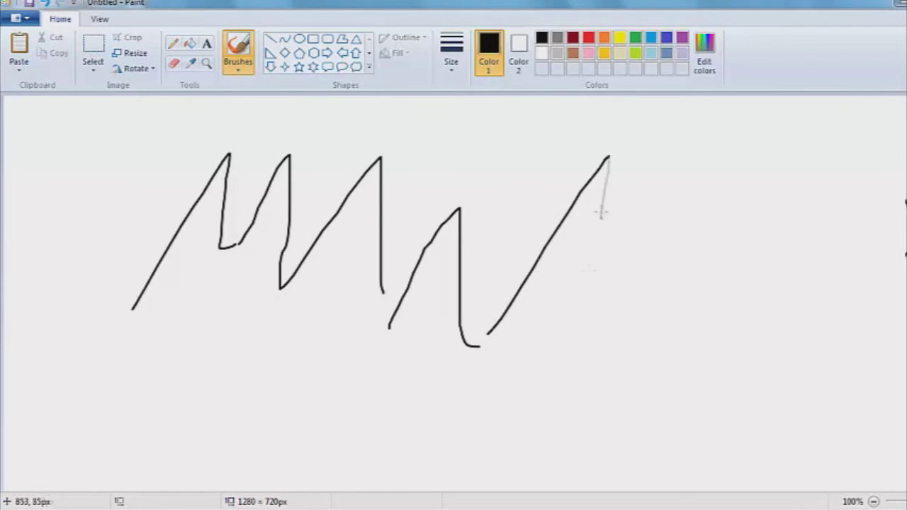
pyautogui.moveTo(601, 213); pyautogui.dragTo(596, 290)
pyautogui.moveTo(608, 302); pyautogui.dragTo(680, 350)
# Handwrite "grassy terrain" beneath the row of spikes.
pyautogui.moveTo(111, 349)
pyautogui.mouseDown()
pyautogui.moveTo(145, 384)
pyautogui.moveTo(239, 398)
pyautogui.moveTo(303, 372)
pyautogui.moveTo(343, 406)
pyautogui.mouseUp()
pyautogui.moveTo(447, 395); pyautogui.dragTo(380, 436)
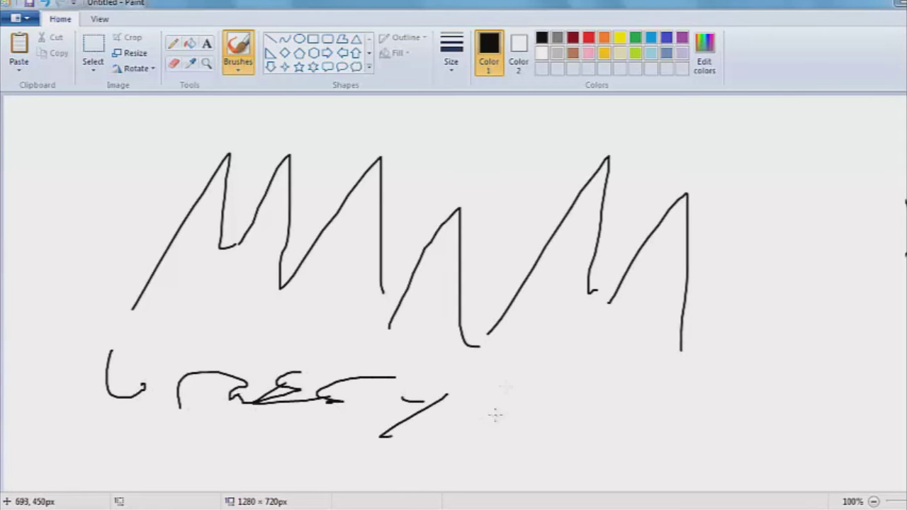
pyautogui.moveTo(496, 414); pyautogui.dragTo(599, 379)
pyautogui.moveTo(630, 405)
pyautogui.mouseDown()
pyautogui.moveTo(644, 399)
pyautogui.moveTo(652, 418)
pyautogui.moveTo(691, 428)
pyautogui.mouseUp()
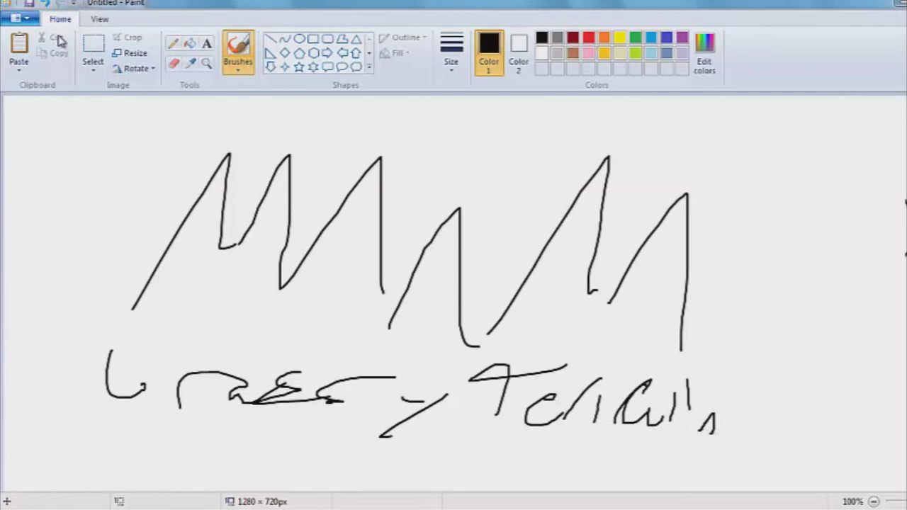
# Select the grass spikes and their caption and delete them.
pyautogui.click(93, 50)
pyautogui.moveTo(735, 451)
pyautogui.mouseDown()
pyautogui.moveTo(613, 379)
pyautogui.moveTo(53, 124)
pyautogui.mouseUp()
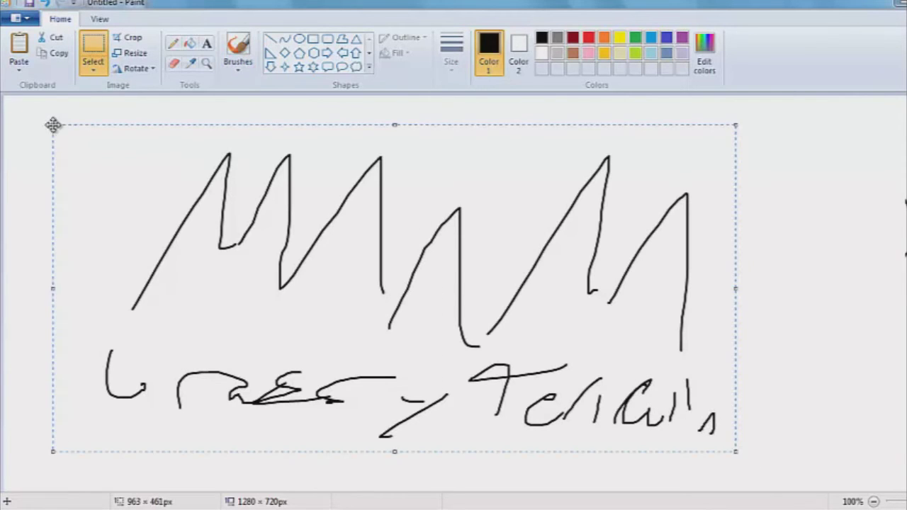
pyautogui.press('Delete')
# Brush a long bar and scribble in a short section at its starting end.
pyautogui.click(238, 50)
pyautogui.moveTo(641, 154)
pyautogui.mouseDown()
pyautogui.moveTo(345, 121)
pyautogui.moveTo(576, 255)
pyautogui.moveTo(482, 157)
pyautogui.mouseUp()
pyautogui.moveTo(246, 118)
pyautogui.mouseDown()
pyautogui.moveTo(170, 225)
pyautogui.moveTo(205, 129)
pyautogui.moveTo(183, 191)
pyautogui.mouseUp()
# Brush a wide face below the bar with slanted brows, two eyes and a wavy mouth.
pyautogui.moveTo(336, 306)
pyautogui.mouseDown()
pyautogui.moveTo(75, 378)
pyautogui.moveTo(347, 333)
pyautogui.moveTo(351, 308)
pyautogui.mouseUp()
pyautogui.moveTo(205, 302); pyautogui.dragTo(150, 315)
pyautogui.moveTo(241, 307)
pyautogui.mouseDown()
pyautogui.moveTo(305, 352)
pyautogui.moveTo(249, 311)
pyautogui.mouseUp()
pyautogui.moveTo(177, 318); pyautogui.dragTo(162, 311)
pyautogui.moveTo(276, 346)
pyautogui.mouseDown()
pyautogui.moveTo(248, 367)
pyautogui.moveTo(249, 345)
pyautogui.mouseUp()
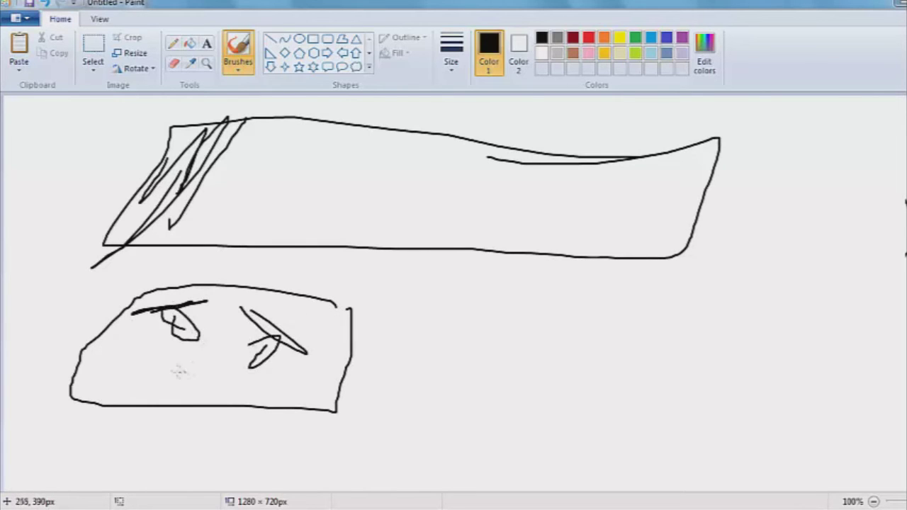
pyautogui.moveTo(176, 370); pyautogui.dragTo(248, 387)
# Select the entire canvas and delete the bar and face.
pyautogui.click(94, 49)
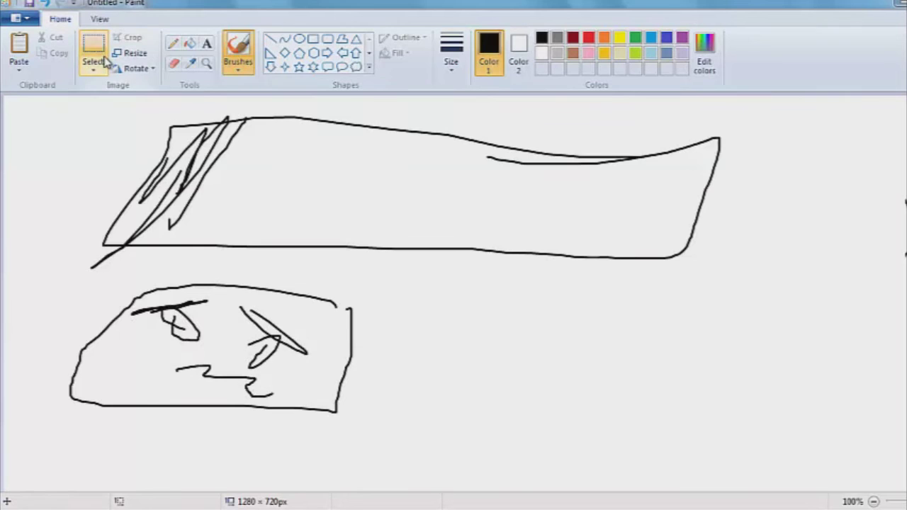
pyautogui.hotkey('ctrl', 'a')
pyautogui.press('Delete')
# Brush a large tapering bar and scribble in a narrow strip along its slanted end.
pyautogui.click(234, 52)
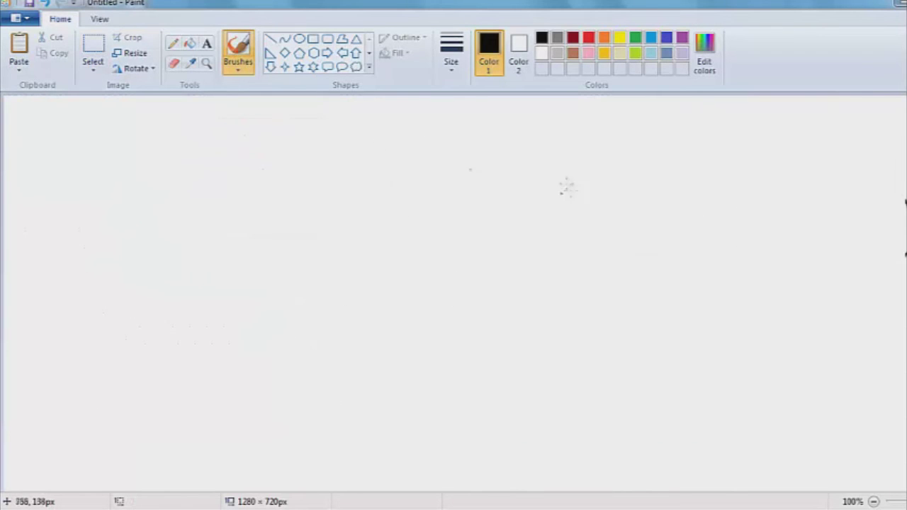
pyautogui.moveTo(607, 170)
pyautogui.mouseDown()
pyautogui.moveTo(224, 130)
pyautogui.moveTo(387, 291)
pyautogui.moveTo(606, 181)
pyautogui.mouseUp()
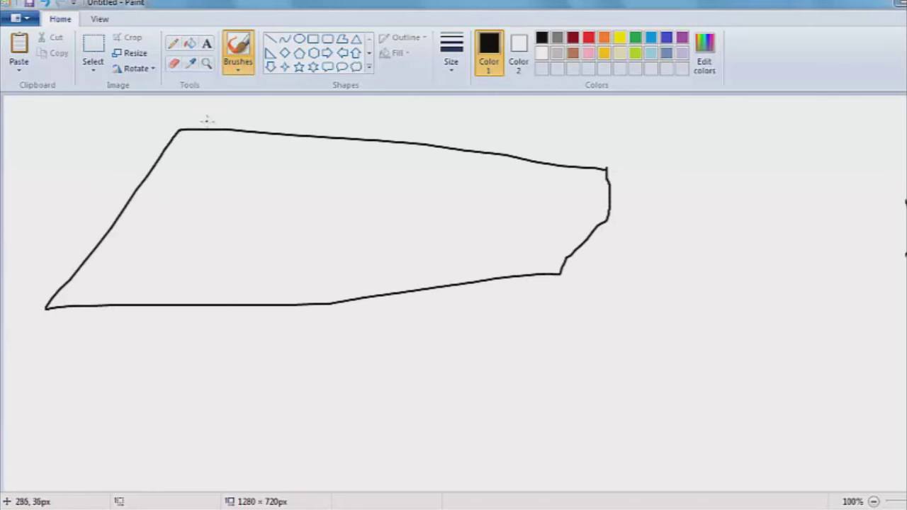
pyautogui.moveTo(245, 133); pyautogui.dragTo(110, 292)
pyautogui.moveTo(190, 160)
pyautogui.mouseDown()
pyautogui.moveTo(37, 303)
pyautogui.moveTo(186, 130)
pyautogui.moveTo(85, 296)
pyautogui.mouseUp()
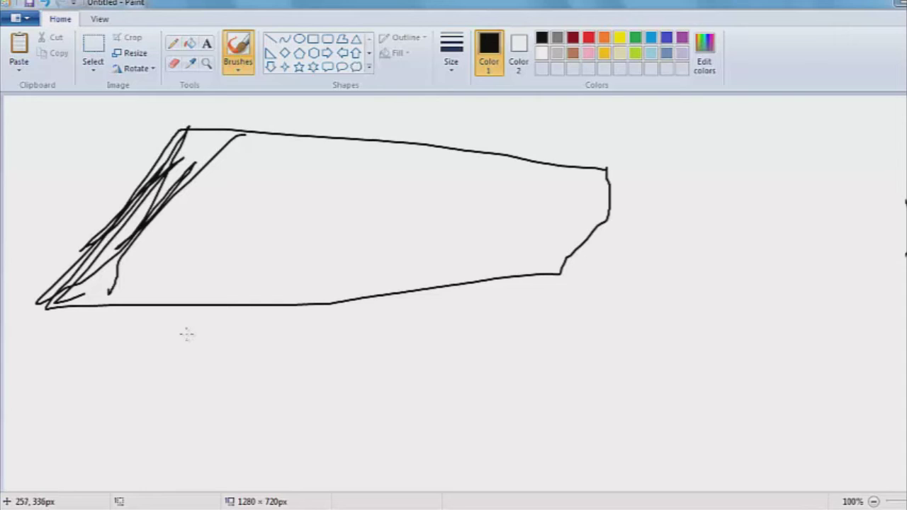
# Handwrite "20%" below the tapering bar.
pyautogui.moveTo(201, 343); pyautogui.dragTo(177, 363)
pyautogui.moveTo(241, 340); pyautogui.dragTo(230, 325)
pyautogui.moveTo(266, 367); pyautogui.dragTo(339, 342)
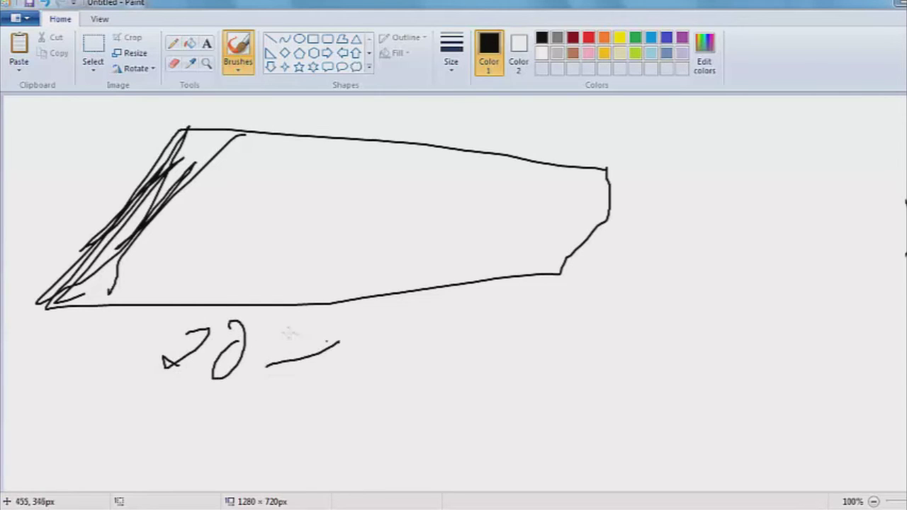
pyautogui.moveTo(271, 320); pyautogui.dragTo(309, 361)
# Select the tapering bar and its percentage and delete them.
pyautogui.click(93, 47)
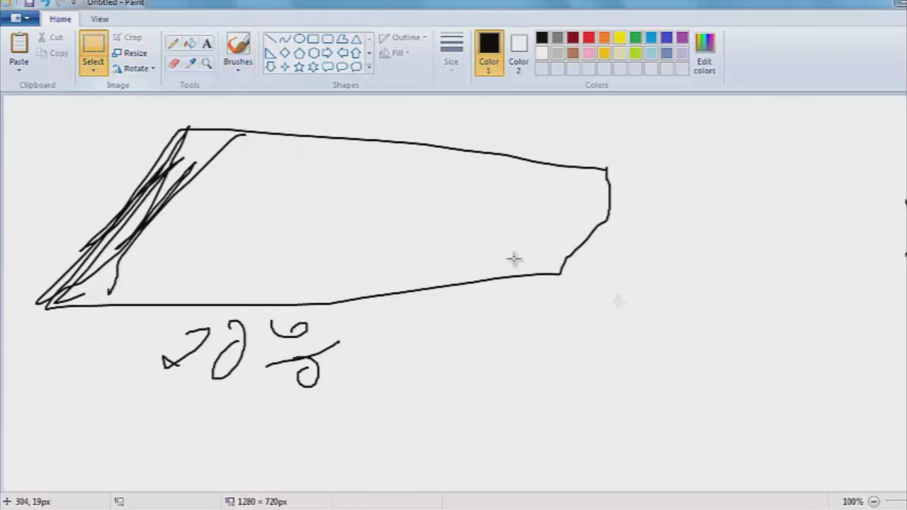
pyautogui.moveTo(630, 395)
pyautogui.mouseDown()
pyautogui.moveTo(81, 158)
pyautogui.moveTo(5, 97)
pyautogui.mouseUp()
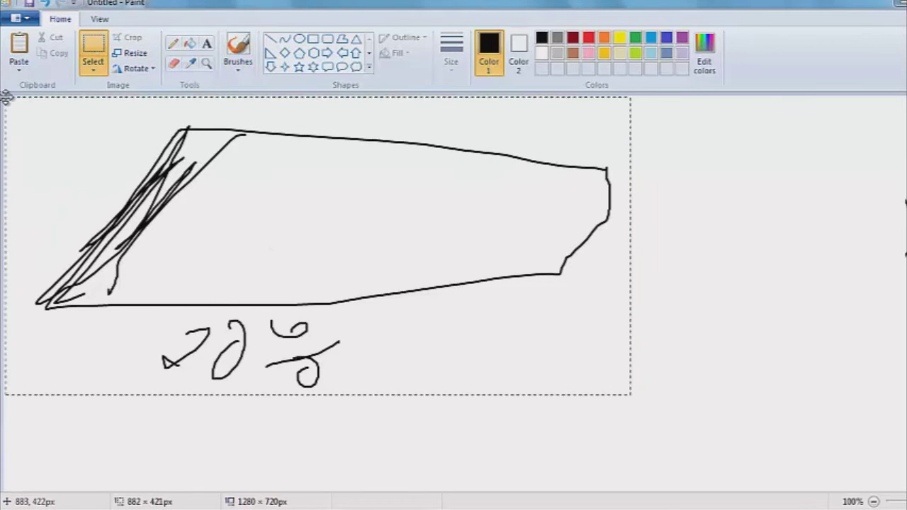
pyautogui.press('Delete')
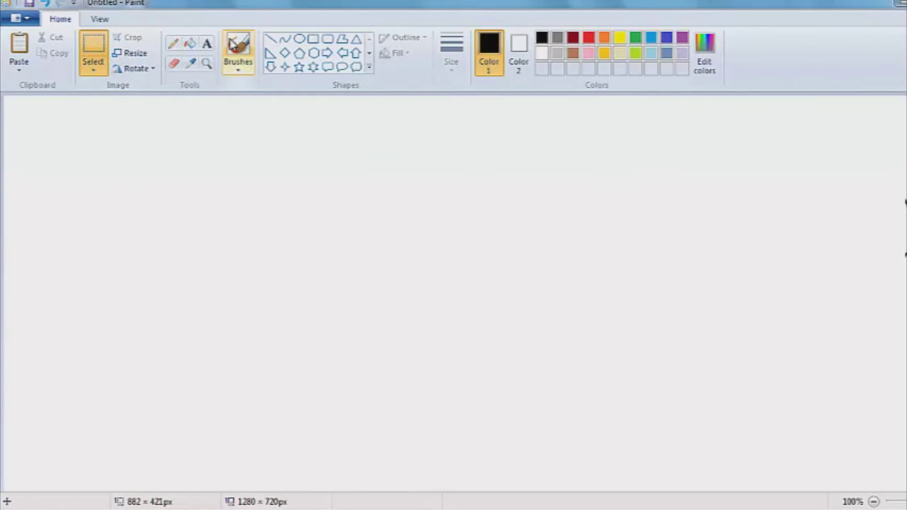
# Brush a bulky creature with a wide body, two small ears, two arms and two short legs.
pyautogui.click(235, 64)
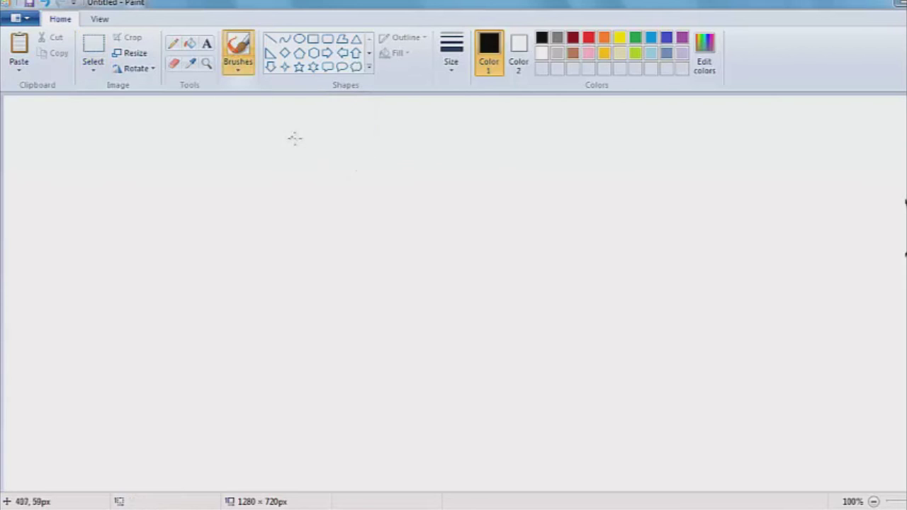
pyautogui.moveTo(326, 140)
pyautogui.mouseDown()
pyautogui.moveTo(204, 272)
pyautogui.moveTo(349, 331)
pyautogui.moveTo(357, 149)
pyautogui.moveTo(320, 145)
pyautogui.mouseUp()
pyautogui.moveTo(240, 138)
pyautogui.mouseDown()
pyautogui.moveTo(234, 183)
pyautogui.moveTo(143, 281)
pyautogui.mouseUp()
pyautogui.moveTo(371, 196); pyautogui.dragTo(422, 255)
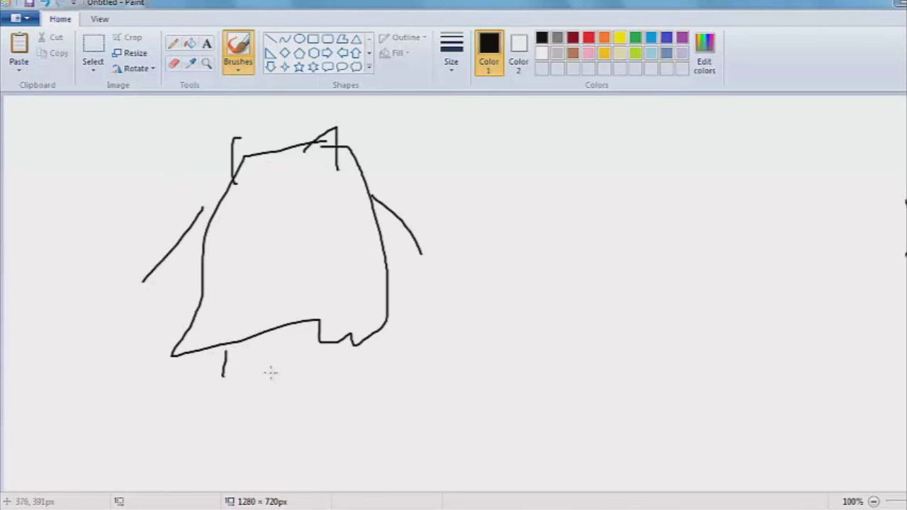
pyautogui.moveTo(339, 352); pyautogui.dragTo(340, 368)
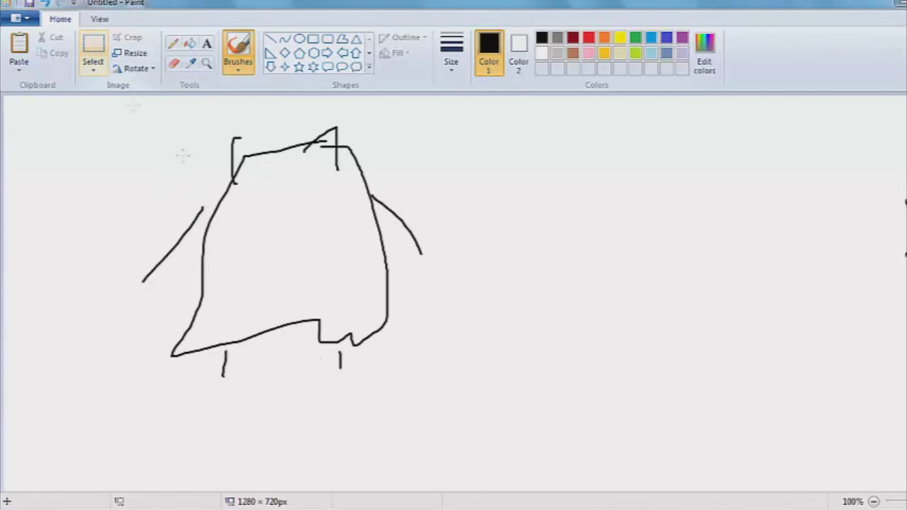
# Cross out the creature with two long diagonal strokes and delete everything on the canvas.
pyautogui.moveTo(145, 118); pyautogui.dragTo(499, 345)
pyautogui.moveTo(312, 143); pyautogui.dragTo(2, 295)
pyautogui.click(93, 53)
pyautogui.moveTo(249, 192); pyautogui.dragTo(532, 455)
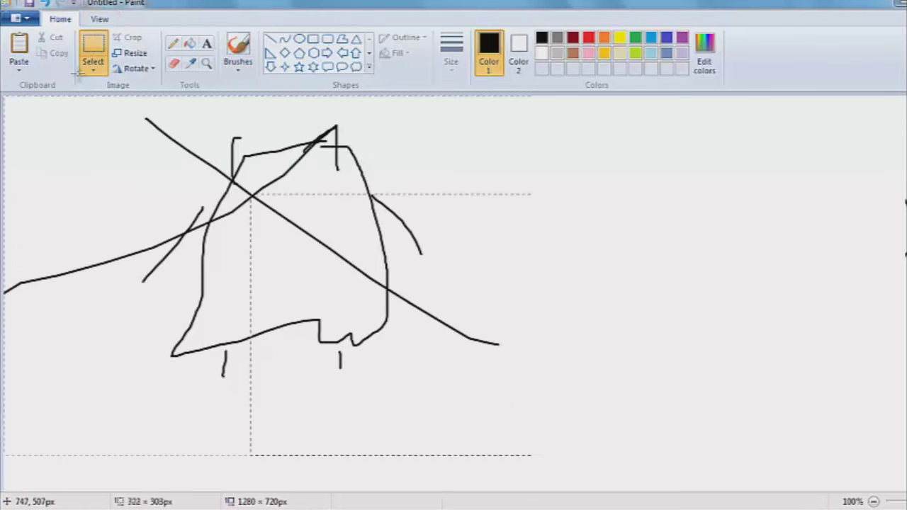
pyautogui.hotkey('ctrl', 'a')
pyautogui.press('Delete')
# Brush a large rounded outline and handwrite "super" beside it.
pyautogui.moveTo(236, 148)
pyautogui.mouseDown()
pyautogui.moveTo(162, 278)
pyautogui.moveTo(273, 152)
pyautogui.moveTo(235, 148)
pyautogui.mouseUp()
pyautogui.moveTo(362, 173)
pyautogui.mouseDown()
pyautogui.moveTo(330, 186)
pyautogui.moveTo(320, 203)
pyautogui.mouseUp()
pyautogui.moveTo(417, 183)
pyautogui.mouseDown()
pyautogui.moveTo(418, 198)
pyautogui.moveTo(468, 183)
pyautogui.moveTo(429, 213)
pyautogui.mouseUp()
pyautogui.moveTo(509, 190)
pyautogui.mouseDown()
pyautogui.moveTo(467, 222)
pyautogui.moveTo(521, 222)
pyautogui.mouseUp()
pyautogui.moveTo(527, 217); pyautogui.dragTo(571, 192)
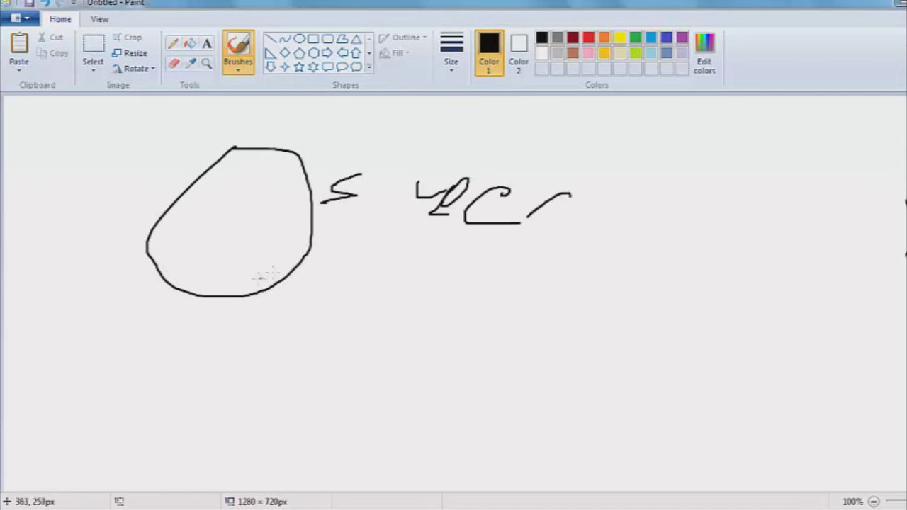
# Handwrite "potion" under "super", and delete the rounded outline with its lettering.
pyautogui.moveTo(273, 275)
pyautogui.mouseDown()
pyautogui.moveTo(331, 262)
pyautogui.moveTo(331, 294)
pyautogui.mouseUp()
pyautogui.moveTo(352, 292)
pyautogui.mouseDown()
pyautogui.moveTo(353, 302)
pyautogui.moveTo(418, 324)
pyautogui.moveTo(482, 298)
pyautogui.moveTo(487, 321)
pyautogui.mouseUp()
pyautogui.click(92, 50)
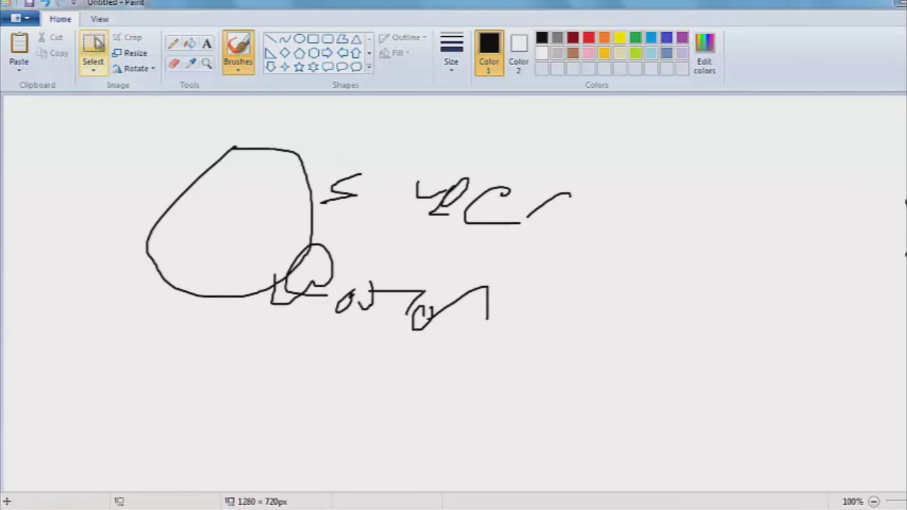
pyautogui.moveTo(583, 374); pyautogui.dragTo(83, 135)
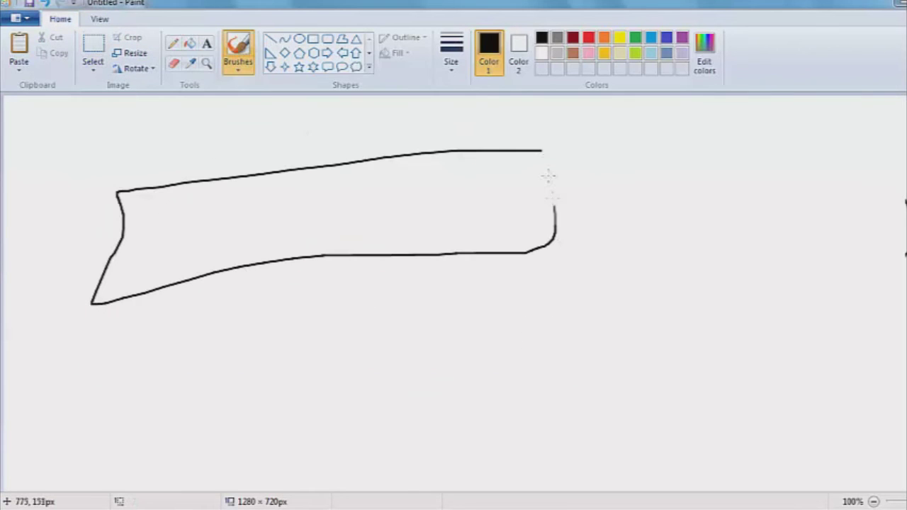
# Brush a long bar with an arrow running along it and handwrite "full" below.
pyautogui.moveTo(549, 153); pyautogui.dragTo(555, 225)
pyautogui.moveTo(81, 260)
pyautogui.mouseDown()
pyautogui.moveTo(366, 210)
pyautogui.moveTo(361, 268)
pyautogui.mouseUp()
pyautogui.moveTo(323, 304); pyautogui.dragTo(291, 367)
pyautogui.moveTo(272, 322); pyautogui.dragTo(322, 322)
pyautogui.moveTo(327, 327)
pyautogui.mouseDown()
pyautogui.moveTo(330, 353)
pyautogui.moveTo(366, 326)
pyautogui.mouseUp()
pyautogui.moveTo(393, 301); pyautogui.dragTo(396, 342)
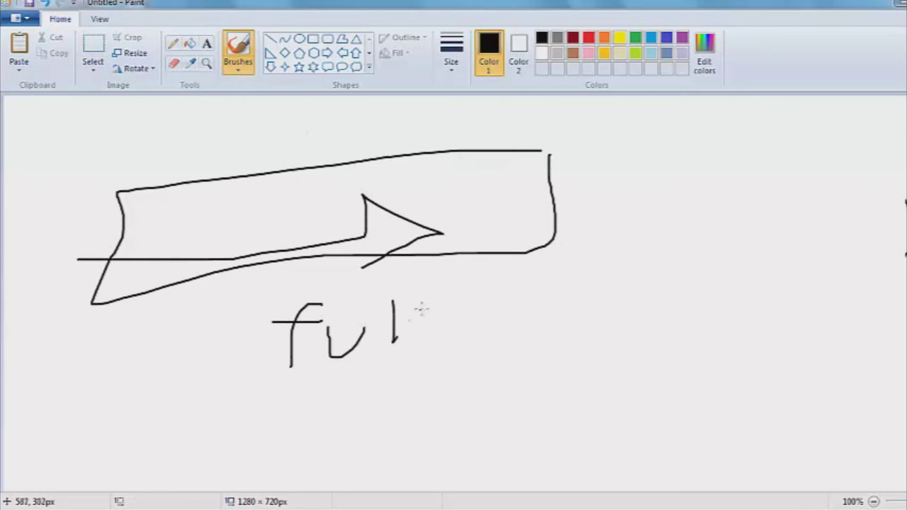
# Select the bar, arrow and handwritten word and delete them.
pyautogui.click(92, 48)
pyautogui.moveTo(601, 409)
pyautogui.mouseDown()
pyautogui.moveTo(176, 124)
pyautogui.moveTo(40, 126)
pyautogui.mouseUp()
pyautogui.press('Delete')
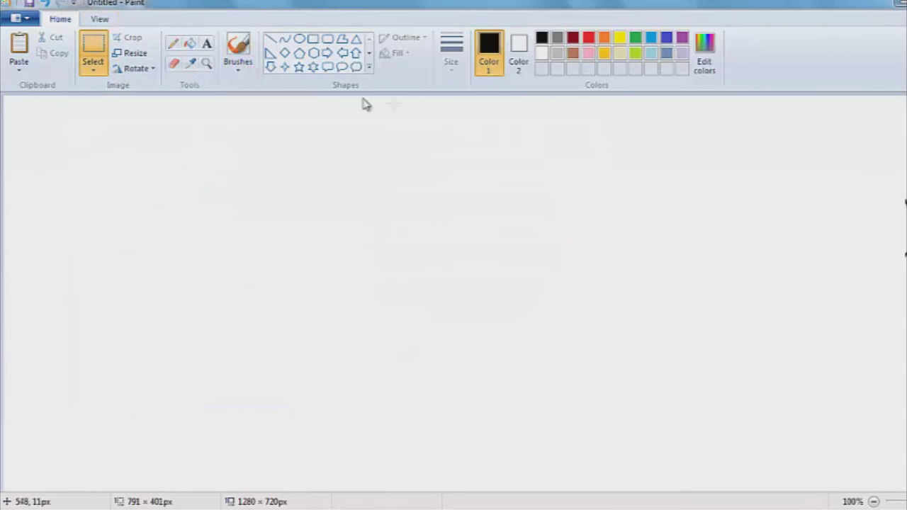
# Brush a long bar with a slanted dividing line and handwrite "40" with a percent sign and "ultra grass" beneath it.
pyautogui.click(238, 49)
pyautogui.moveTo(486, 206)
pyautogui.mouseDown()
pyautogui.moveTo(46, 142)
pyautogui.moveTo(526, 314)
pyautogui.moveTo(510, 177)
pyautogui.mouseUp()
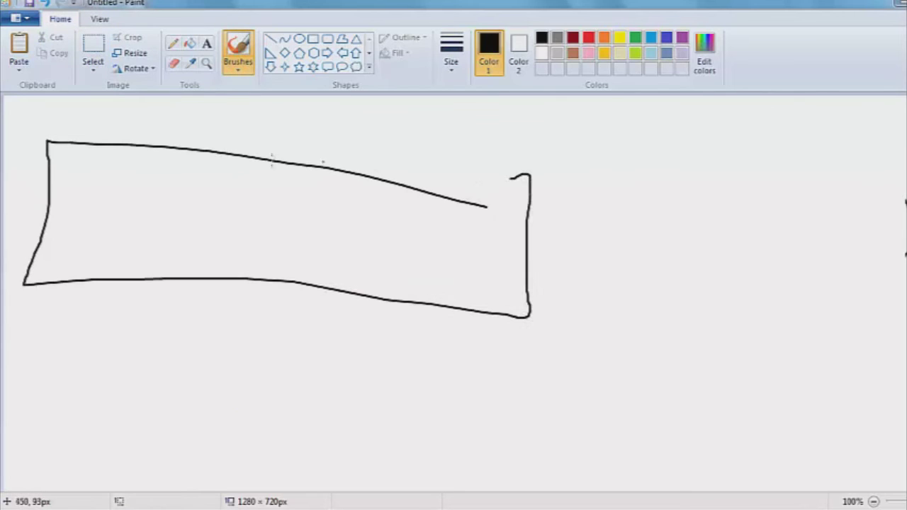
pyautogui.moveTo(306, 164); pyautogui.dragTo(225, 277)
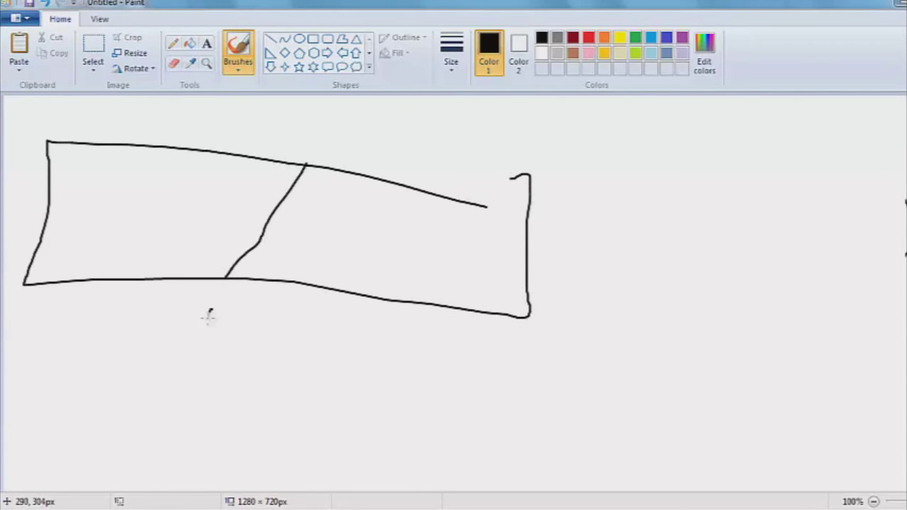
pyautogui.moveTo(209, 316)
pyautogui.mouseDown()
pyautogui.moveTo(239, 325)
pyautogui.moveTo(229, 361)
pyautogui.moveTo(241, 372)
pyautogui.moveTo(231, 377)
pyautogui.mouseUp()
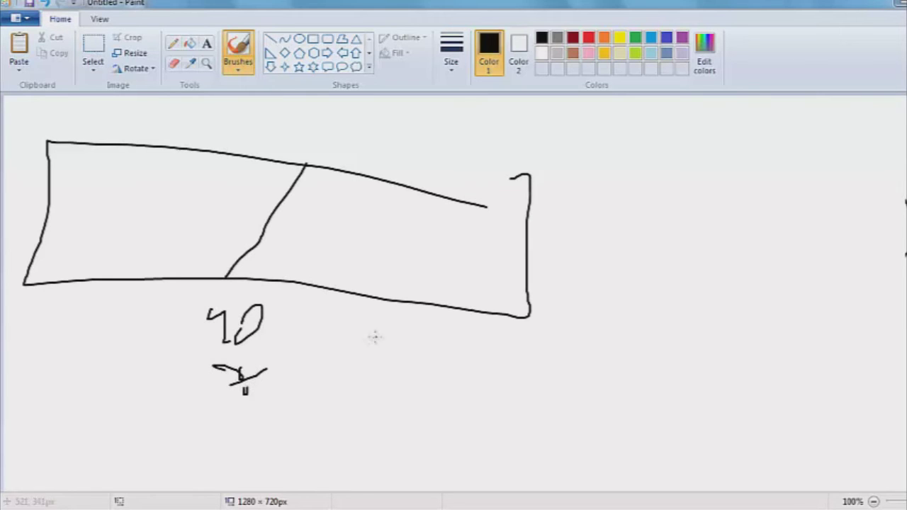
pyautogui.moveTo(360, 340); pyautogui.dragTo(395, 345)
pyautogui.moveTo(426, 374); pyautogui.dragTo(473, 357)
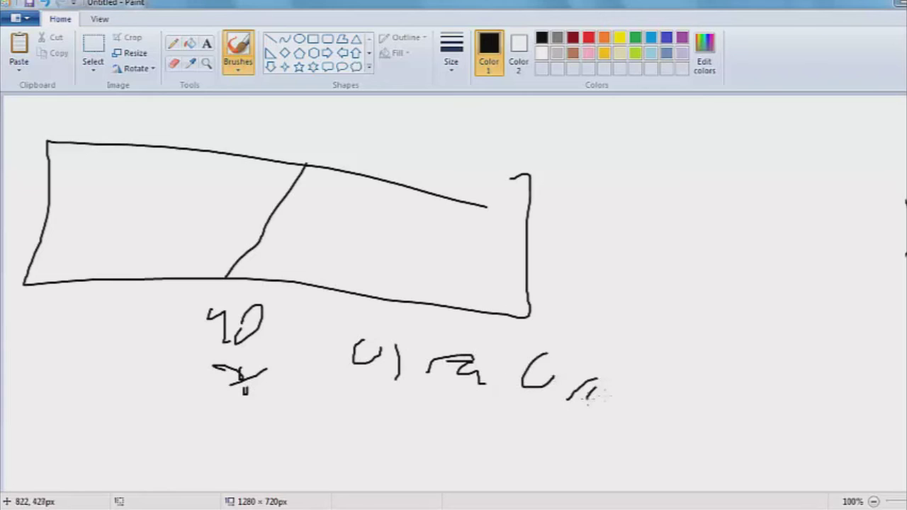
pyautogui.moveTo(586, 397); pyautogui.dragTo(654, 403)
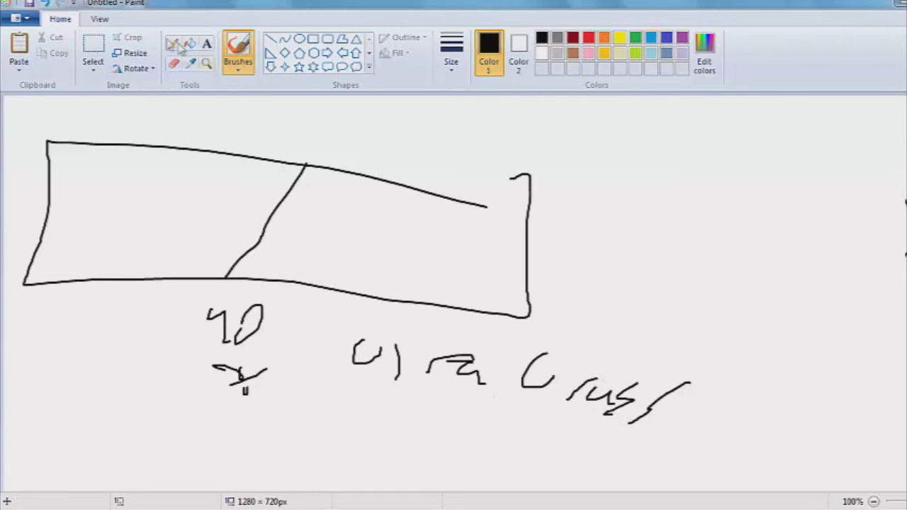
# Select the divided bar with its handwritten captions and delete them.
pyautogui.click(92, 53)
pyautogui.moveTo(724, 450)
pyautogui.mouseDown()
pyautogui.moveTo(41, 101)
pyautogui.moveTo(3, 96)
pyautogui.mouseUp()
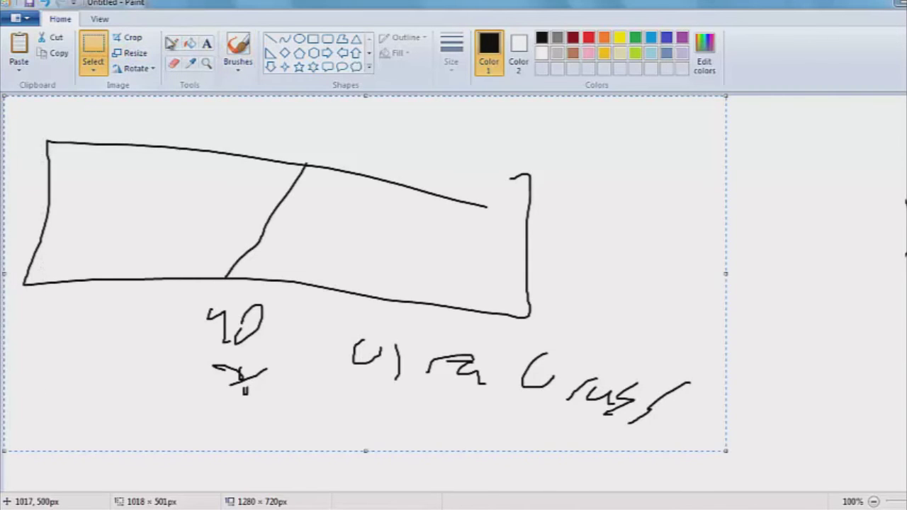
pyautogui.press('Delete')
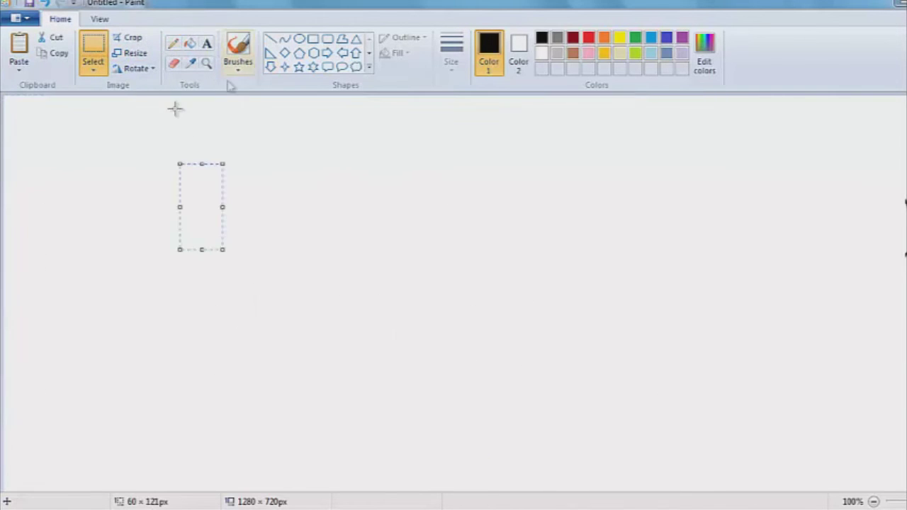
# Handwrite "3 turns" with the brush across the upper part of the cleared canvas.
pyautogui.click(238, 53)
pyautogui.moveTo(107, 167); pyautogui.dragTo(138, 231)
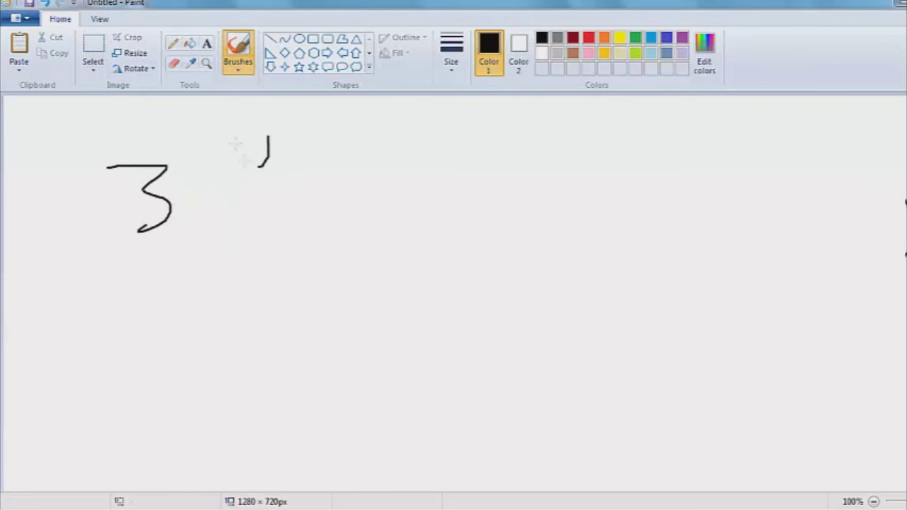
pyautogui.moveTo(258, 167); pyautogui.dragTo(249, 172)
pyautogui.moveTo(259, 141); pyautogui.dragTo(306, 150)
pyautogui.moveTo(299, 182); pyautogui.dragTo(354, 161)
pyautogui.moveTo(349, 183)
pyautogui.mouseDown()
pyautogui.moveTo(388, 161)
pyautogui.moveTo(388, 198)
pyautogui.mouseUp()
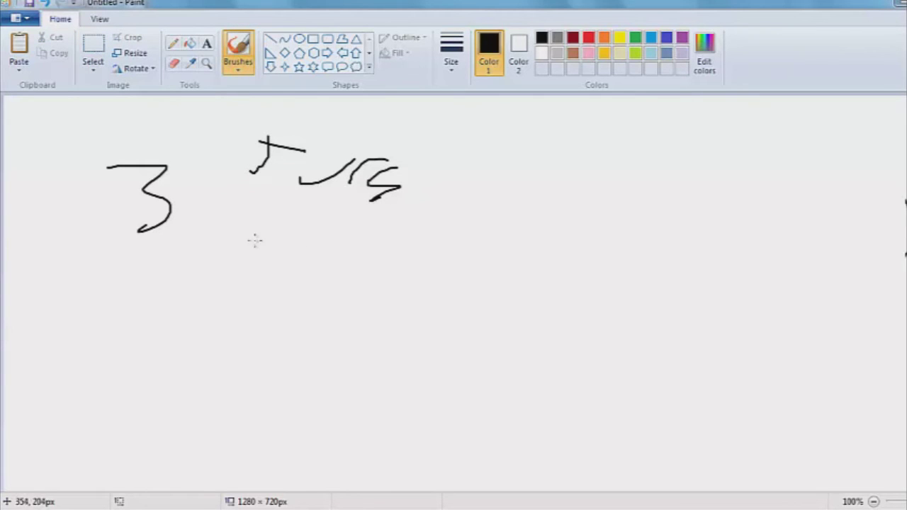
# Handwrite a "Dynamax" caption beneath "3 turns" and cross it out with two long diagonal strokes.
pyautogui.moveTo(116, 340)
pyautogui.mouseDown()
pyautogui.moveTo(153, 306)
pyautogui.moveTo(171, 328)
pyautogui.mouseUp()
pyautogui.moveTo(240, 328)
pyautogui.mouseDown()
pyautogui.moveTo(269, 341)
pyautogui.moveTo(395, 337)
pyautogui.mouseUp()
pyautogui.moveTo(425, 309)
pyautogui.mouseDown()
pyautogui.moveTo(458, 312)
pyautogui.moveTo(499, 347)
pyautogui.moveTo(518, 346)
pyautogui.mouseUp()
pyautogui.moveTo(531, 284)
pyautogui.mouseDown()
pyautogui.moveTo(576, 297)
pyautogui.moveTo(616, 333)
pyautogui.moveTo(643, 337)
pyautogui.mouseUp()
pyautogui.moveTo(657, 269)
pyautogui.mouseDown()
pyautogui.moveTo(693, 299)
pyautogui.moveTo(429, 425)
pyautogui.mouseUp()
pyautogui.moveTo(99, 276); pyautogui.dragTo(682, 406)
pyautogui.moveTo(524, 159); pyautogui.dragTo(21, 456)
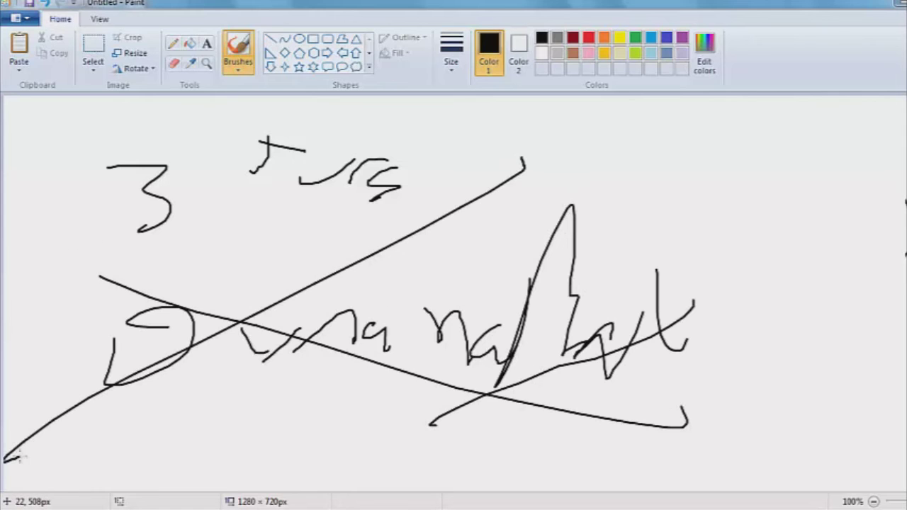
# Select the "3 turns" lettering and the crossed-out caption and delete them.
pyautogui.click(93, 53)
pyautogui.moveTo(719, 468); pyautogui.dragTo(2, 97)
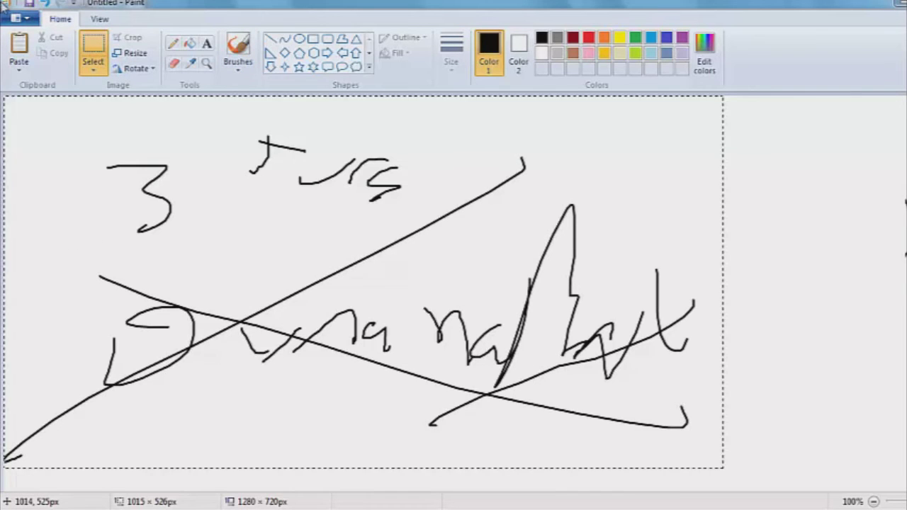
pyautogui.press('Delete')
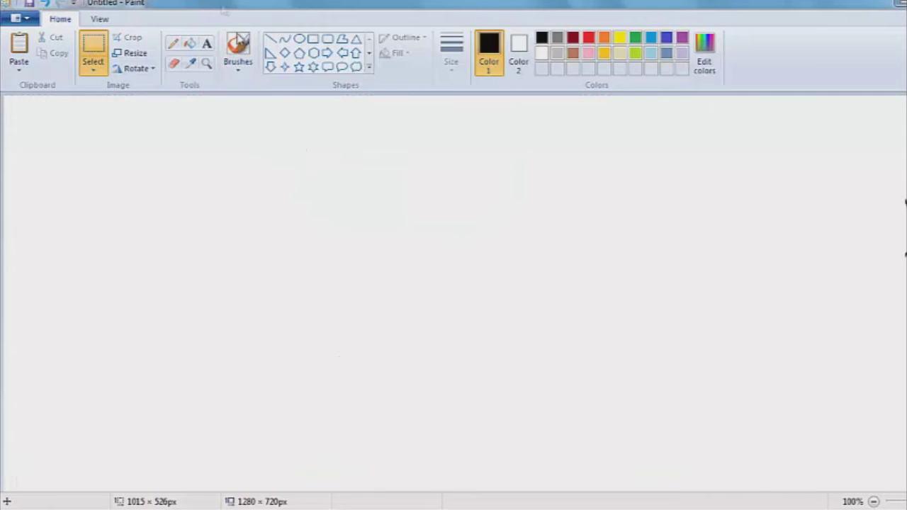
# Brush a round shape and a small box beside it, and sweep a large curved outline around both.
pyautogui.click(240, 44)
pyautogui.moveTo(282, 230); pyautogui.dragTo(293, 273)
pyautogui.moveTo(316, 243); pyautogui.dragTo(259, 215)
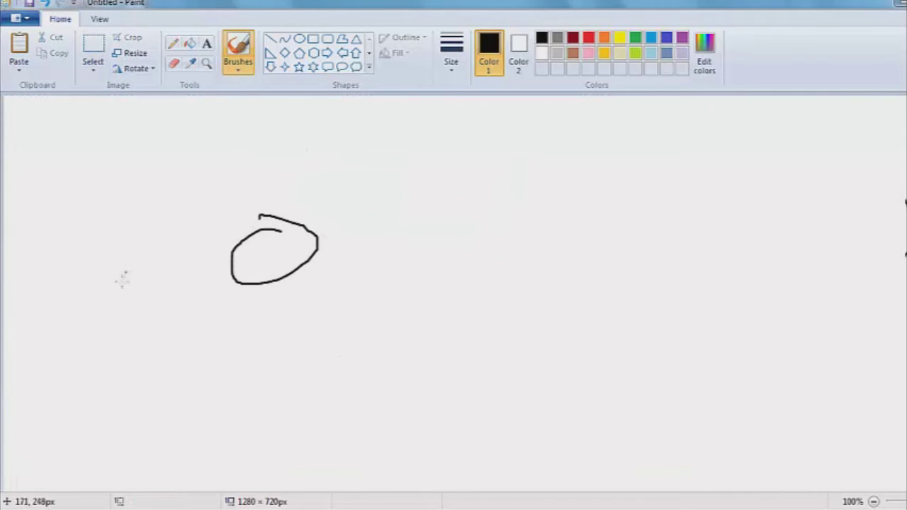
pyautogui.moveTo(121, 280)
pyautogui.mouseDown()
pyautogui.moveTo(148, 279)
pyautogui.moveTo(126, 263)
pyautogui.mouseUp()
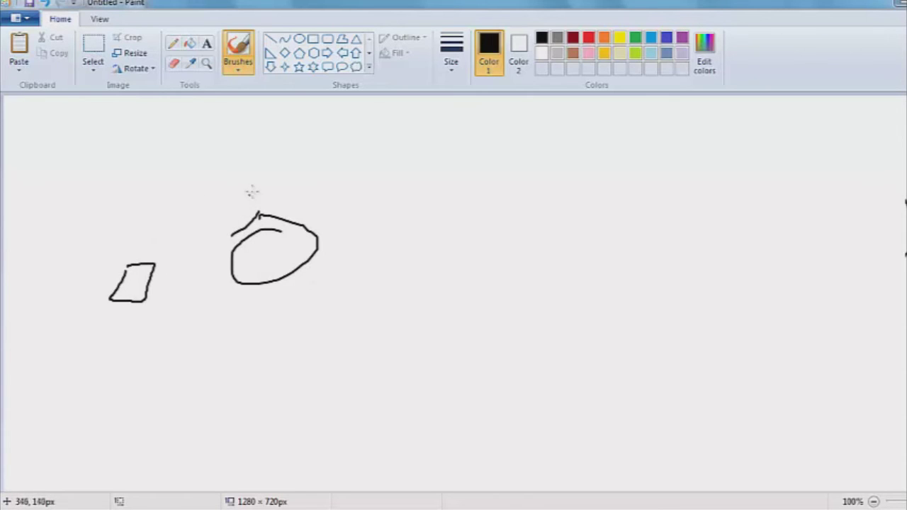
pyautogui.moveTo(249, 190)
pyautogui.mouseDown()
pyautogui.moveTo(405, 243)
pyautogui.moveTo(7, 152)
pyautogui.mouseUp()
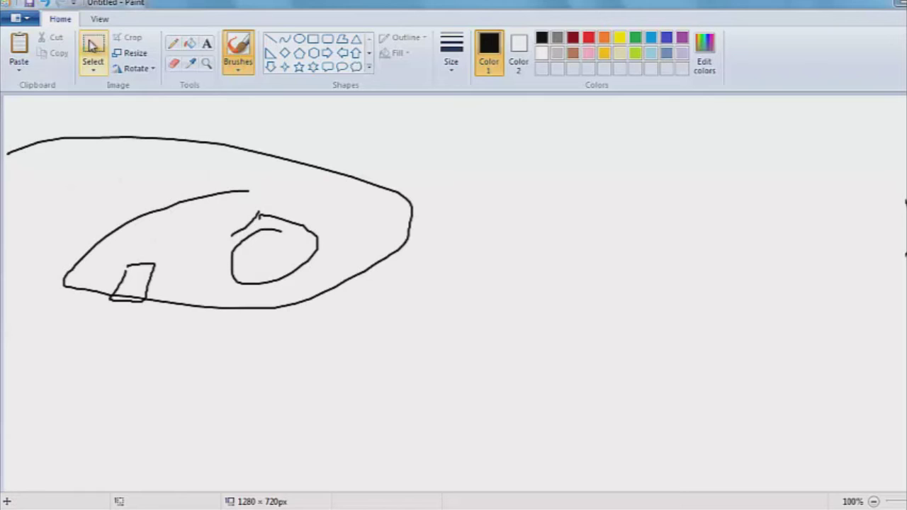
# Select the round shape, small box and curved outline and delete them.
pyautogui.click(93, 46)
pyautogui.moveTo(459, 366); pyautogui.dragTo(4, 105)
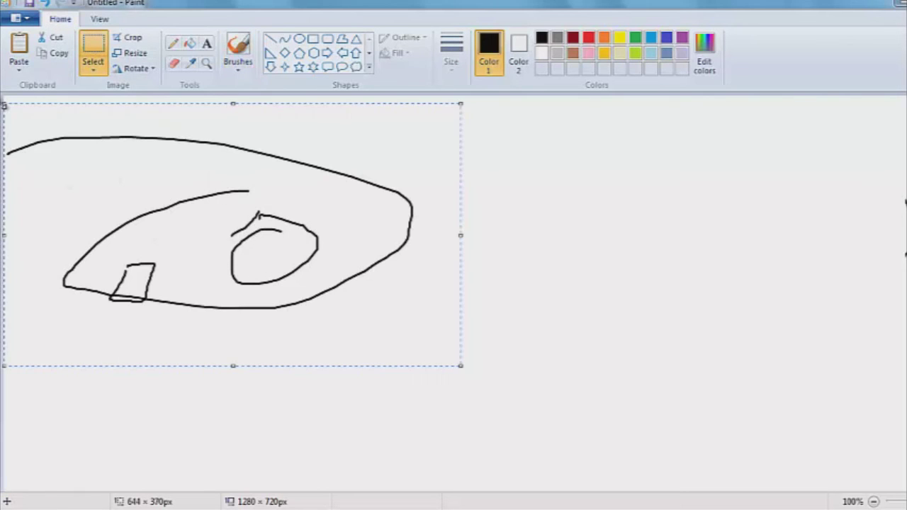
pyautogui.press('Delete')
# Brush a large angular face with V-shaped brows, two eyes and a wide grinning mouth.
pyautogui.click(239, 49)
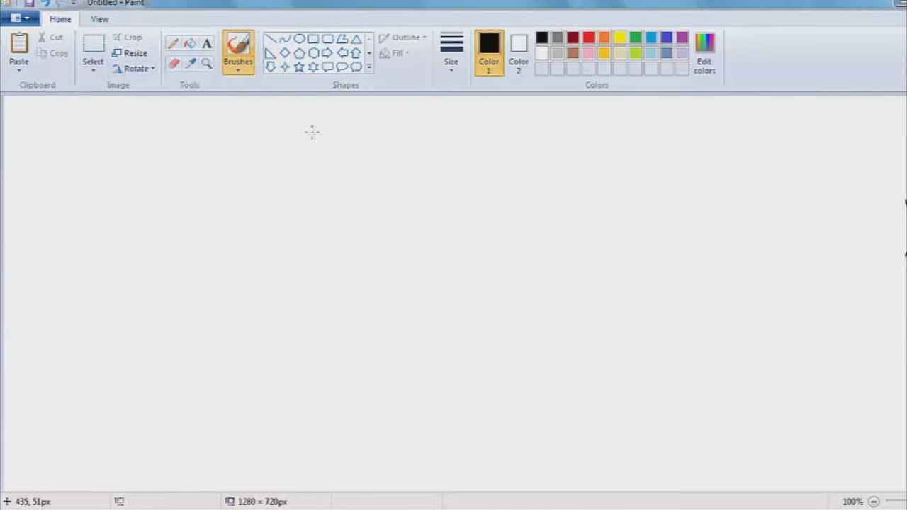
pyautogui.moveTo(536, 154)
pyautogui.mouseDown()
pyautogui.moveTo(114, 404)
pyautogui.moveTo(593, 159)
pyautogui.moveTo(476, 153)
pyautogui.mouseUp()
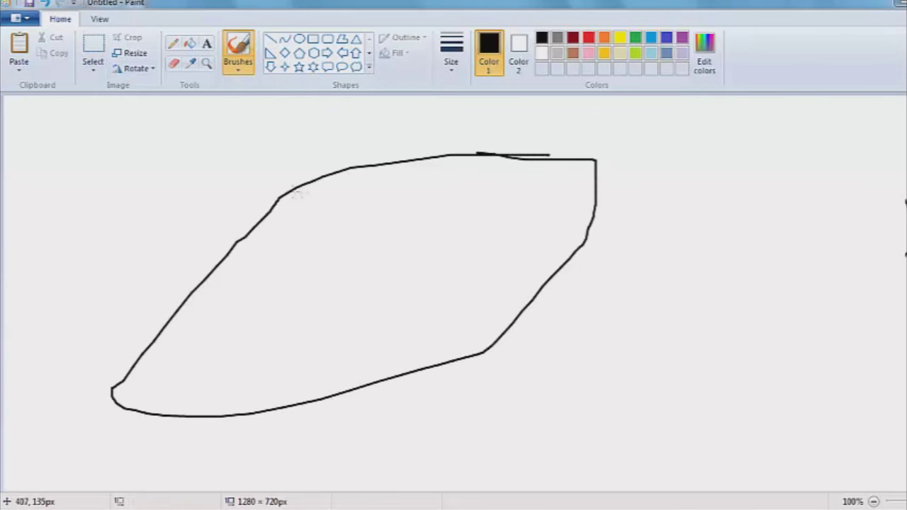
pyautogui.moveTo(313, 194); pyautogui.dragTo(456, 201)
pyautogui.moveTo(315, 252)
pyautogui.mouseDown()
pyautogui.moveTo(374, 253)
pyautogui.moveTo(395, 269)
pyautogui.mouseUp()
pyautogui.moveTo(483, 236)
pyautogui.mouseDown()
pyautogui.moveTo(456, 273)
pyautogui.moveTo(487, 244)
pyautogui.mouseUp()
pyautogui.moveTo(447, 248); pyautogui.dragTo(430, 263)
pyautogui.moveTo(411, 309); pyautogui.dragTo(425, 341)
# Brush a small oval face with crossed-out eyes and an open mouth beside the large face.
pyautogui.moveTo(601, 324)
pyautogui.mouseDown()
pyautogui.moveTo(650, 351)
pyautogui.moveTo(600, 323)
pyautogui.mouseUp()
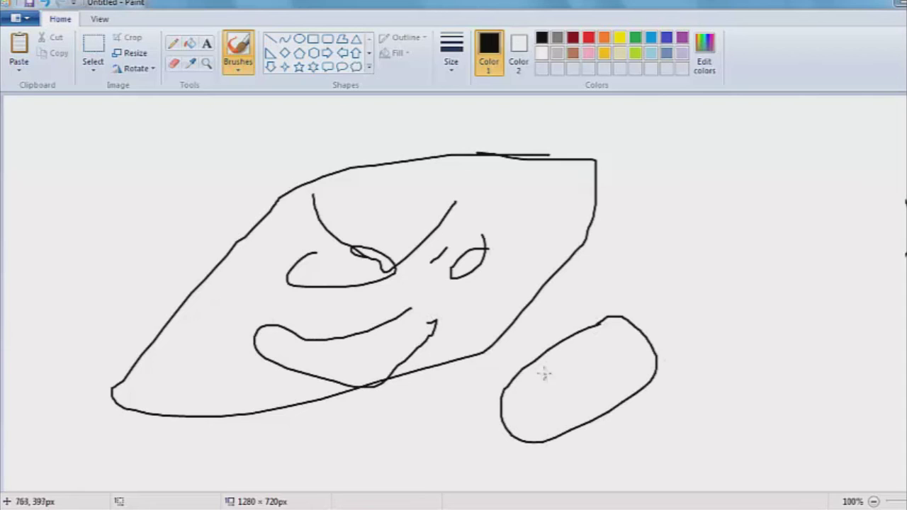
pyautogui.moveTo(636, 376); pyautogui.dragTo(641, 371)
pyautogui.moveTo(645, 370); pyautogui.dragTo(593, 397)
pyautogui.moveTo(567, 412); pyautogui.dragTo(566, 409)
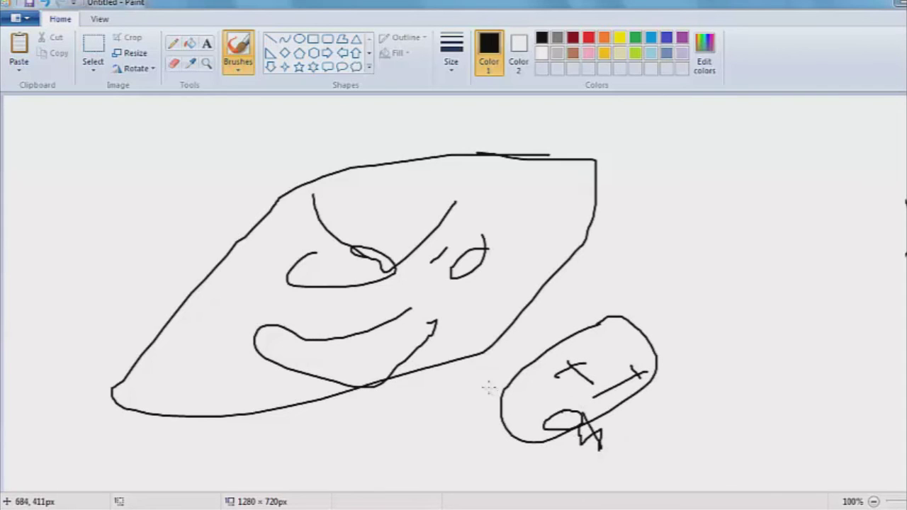
# Brush a figure from two large stacked rounded shapes, with two eyes and a small round mouth in the upper one.
pyautogui.moveTo(482, 142)
pyautogui.mouseDown()
pyautogui.moveTo(269, 239)
pyautogui.moveTo(425, 188)
pyautogui.moveTo(438, 176)
pyautogui.mouseUp()
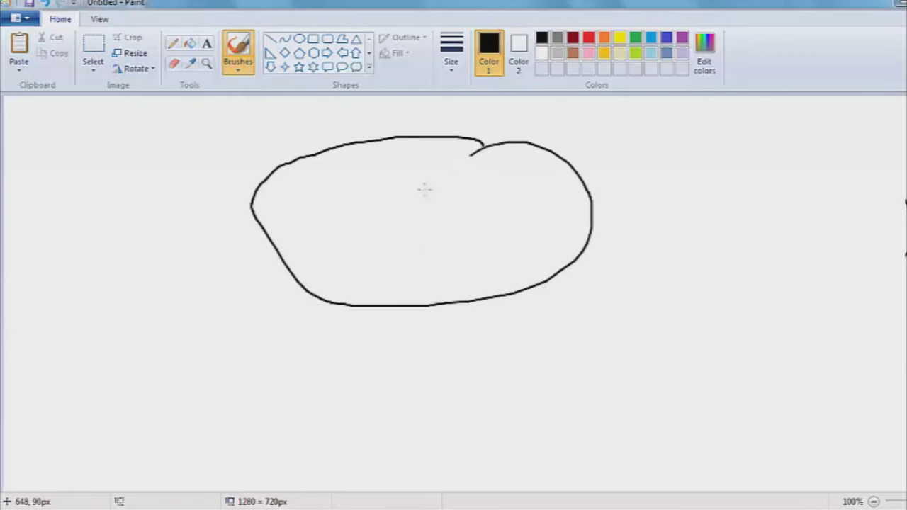
pyautogui.moveTo(345, 300)
pyautogui.mouseDown()
pyautogui.moveTo(256, 417)
pyautogui.moveTo(405, 318)
pyautogui.mouseUp()
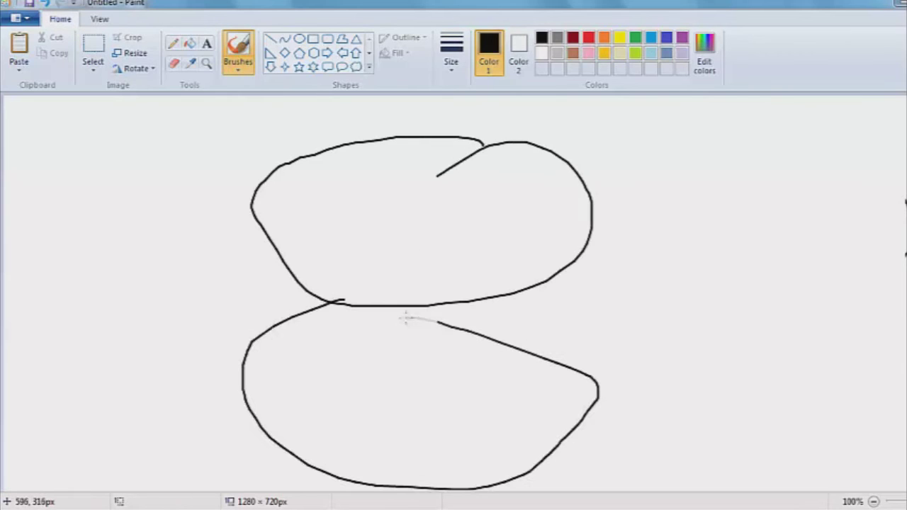
pyautogui.moveTo(341, 200); pyautogui.dragTo(380, 174)
pyautogui.moveTo(451, 184); pyautogui.dragTo(500, 204)
pyautogui.moveTo(388, 244); pyautogui.dragTo(415, 253)
# Handwrite "Oh no" on one side of the stacked figure and further lettering on its other side.
pyautogui.moveTo(708, 157); pyautogui.dragTo(753, 129)
pyautogui.moveTo(717, 172); pyautogui.dragTo(748, 205)
pyautogui.moveTo(601, 257); pyautogui.dragTo(664, 277)
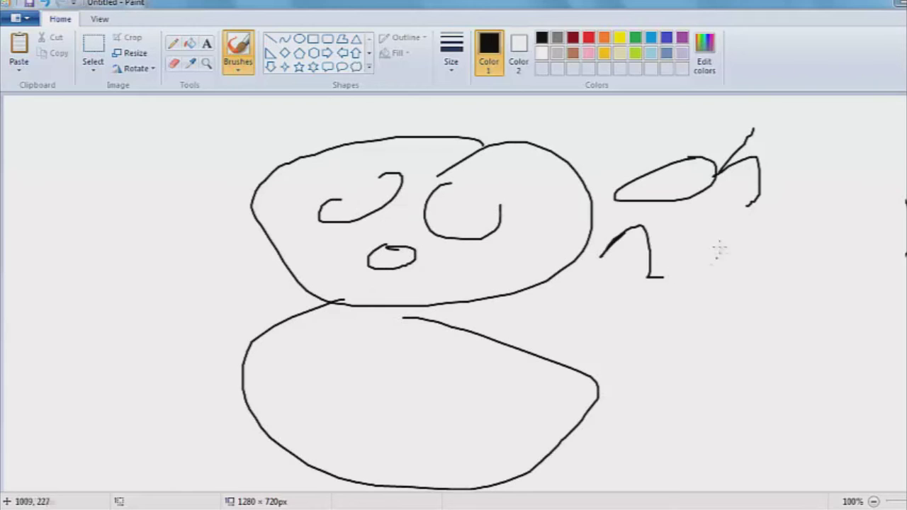
pyautogui.moveTo(699, 248); pyautogui.dragTo(664, 252)
pyautogui.moveTo(37, 198); pyautogui.dragTo(89, 199)
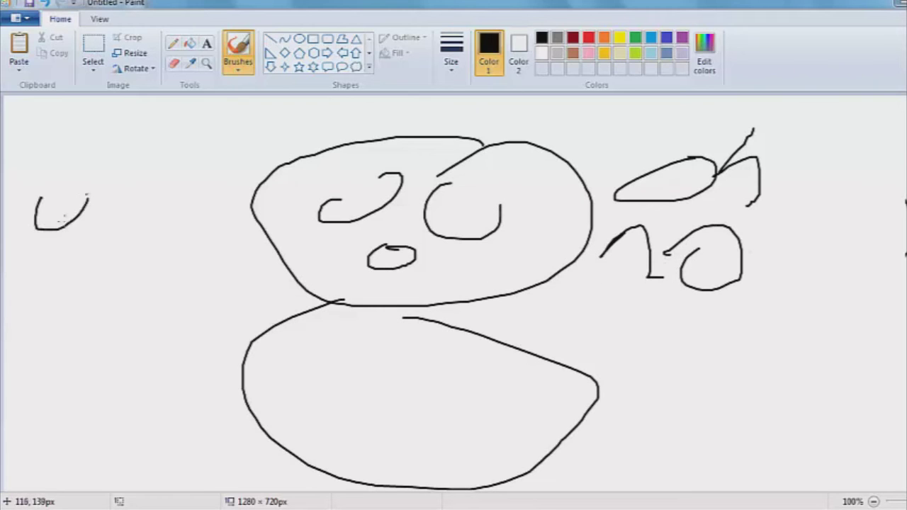
pyautogui.moveTo(34, 256)
pyautogui.mouseDown()
pyautogui.moveTo(65, 294)
pyautogui.moveTo(92, 252)
pyautogui.mouseUp()
pyautogui.moveTo(107, 275)
pyautogui.mouseDown()
pyautogui.moveTo(114, 295)
pyautogui.moveTo(103, 278)
pyautogui.mouseUp()
pyautogui.moveTo(142, 296)
pyautogui.mouseDown()
pyautogui.moveTo(165, 278)
pyautogui.moveTo(191, 311)
pyautogui.mouseUp()
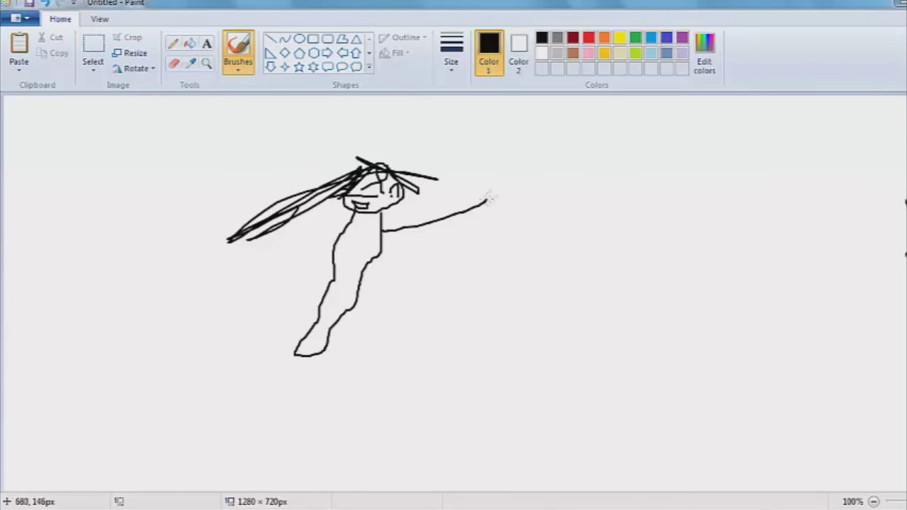
# Complete the long-haired figure with an outstretched arm holding a ball, a second arm and feet.
pyautogui.moveTo(489, 197); pyautogui.dragTo(376, 245)
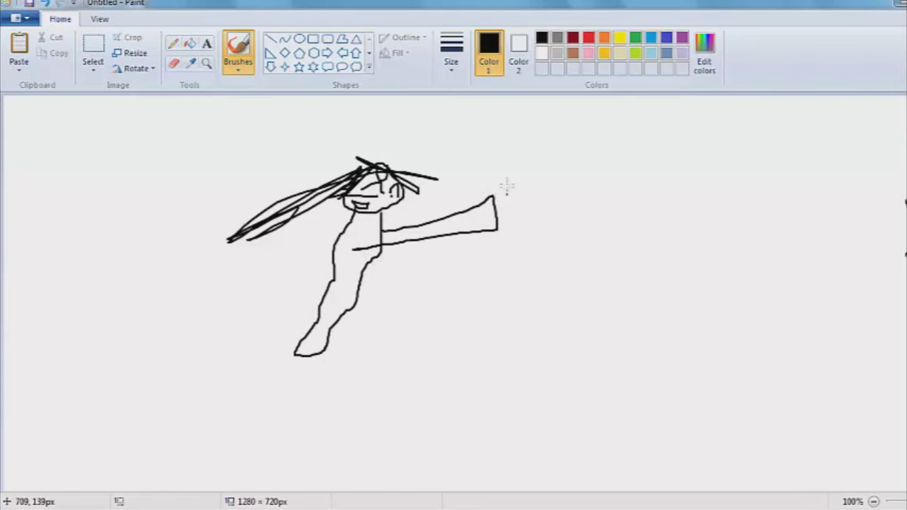
pyautogui.moveTo(507, 186)
pyautogui.mouseDown()
pyautogui.moveTo(560, 190)
pyautogui.moveTo(496, 183)
pyautogui.mouseUp()
pyautogui.moveTo(259, 267); pyautogui.dragTo(315, 277)
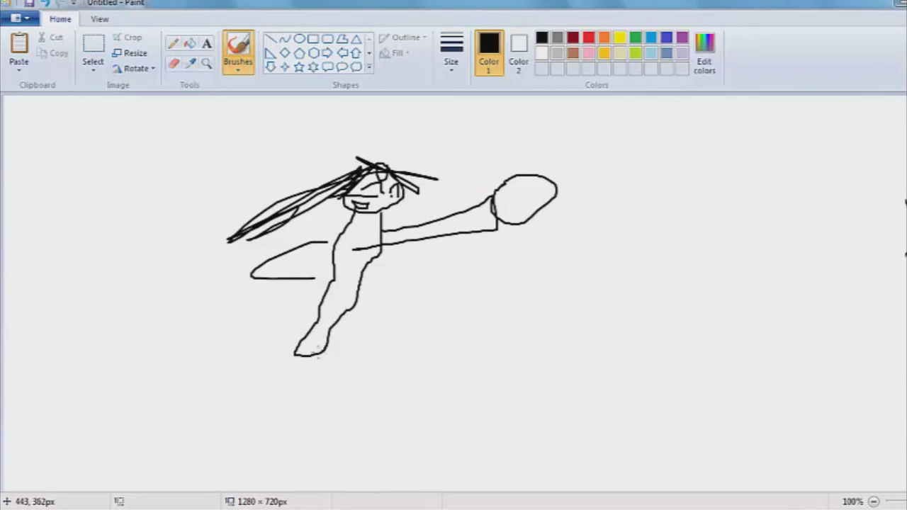
pyautogui.moveTo(315, 355)
pyautogui.mouseDown()
pyautogui.moveTo(357, 383)
pyautogui.moveTo(294, 344)
pyautogui.mouseUp()
# Brush a triangular creature with a face, a rounded one with an eye and an eared one around the figure's feet.
pyautogui.moveTo(99, 275)
pyautogui.mouseDown()
pyautogui.moveTo(122, 315)
pyautogui.moveTo(98, 278)
pyautogui.mouseUp()
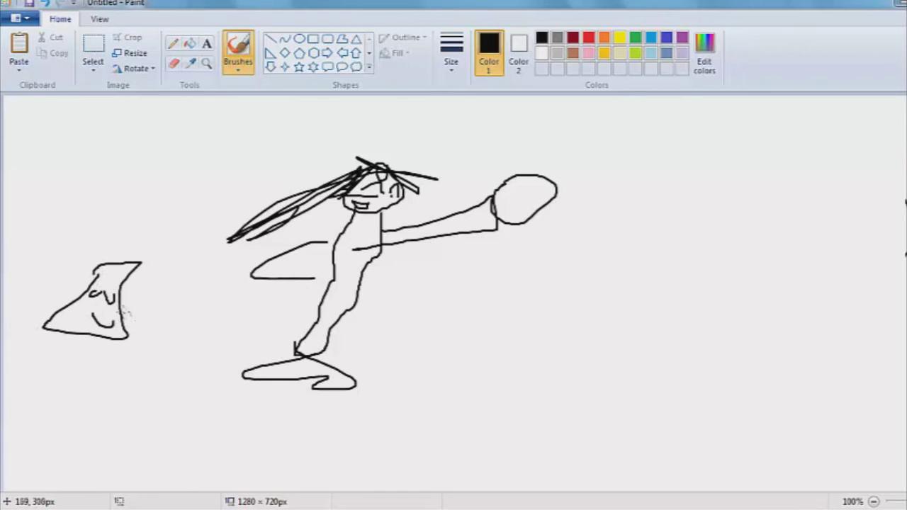
pyautogui.moveTo(416, 377); pyautogui.dragTo(374, 310)
pyautogui.moveTo(407, 335); pyautogui.dragTo(409, 328)
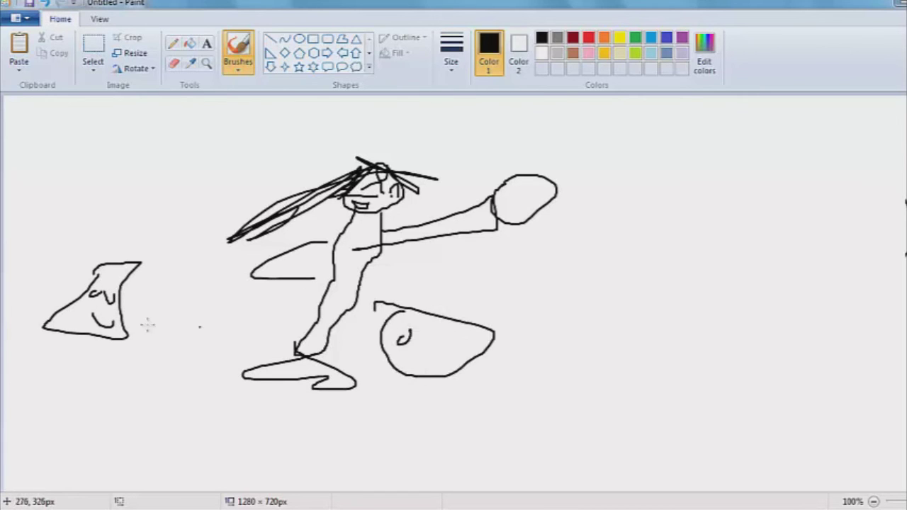
pyautogui.moveTo(176, 344)
pyautogui.mouseDown()
pyautogui.moveTo(182, 387)
pyautogui.moveTo(181, 343)
pyautogui.mouseUp()
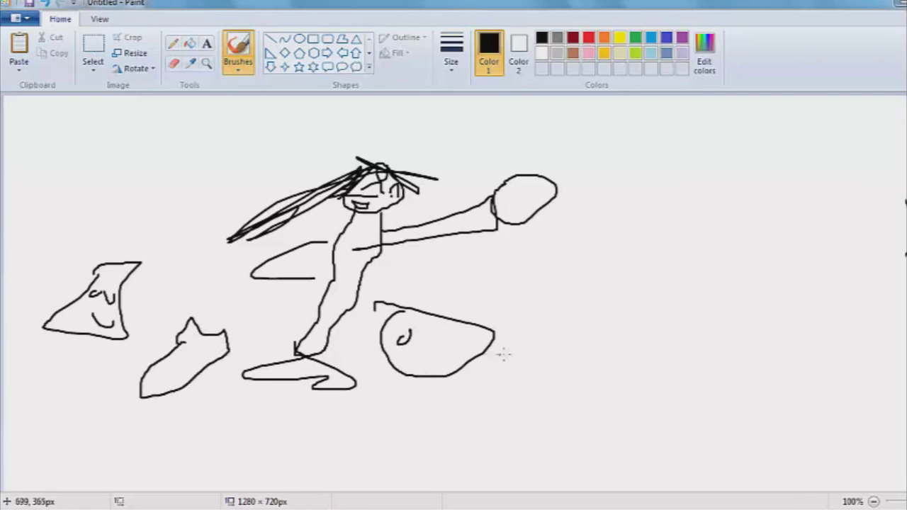
# Brush three more creature shapes across the lower canvas and enclose the whole scene in a large rounded outline.
pyautogui.moveTo(586, 273); pyautogui.dragTo(518, 435)
pyautogui.moveTo(568, 399); pyautogui.dragTo(578, 275)
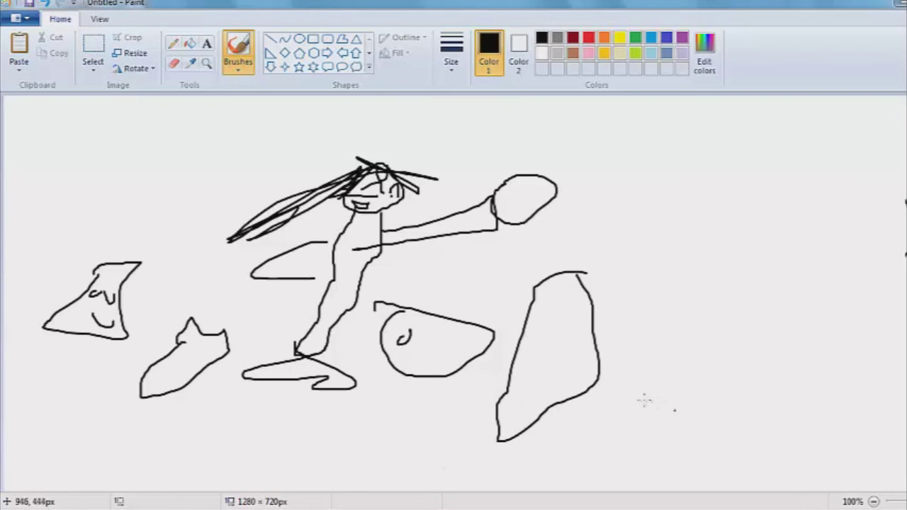
pyautogui.moveTo(688, 361)
pyautogui.mouseDown()
pyautogui.moveTo(753, 397)
pyautogui.moveTo(659, 361)
pyautogui.mouseUp()
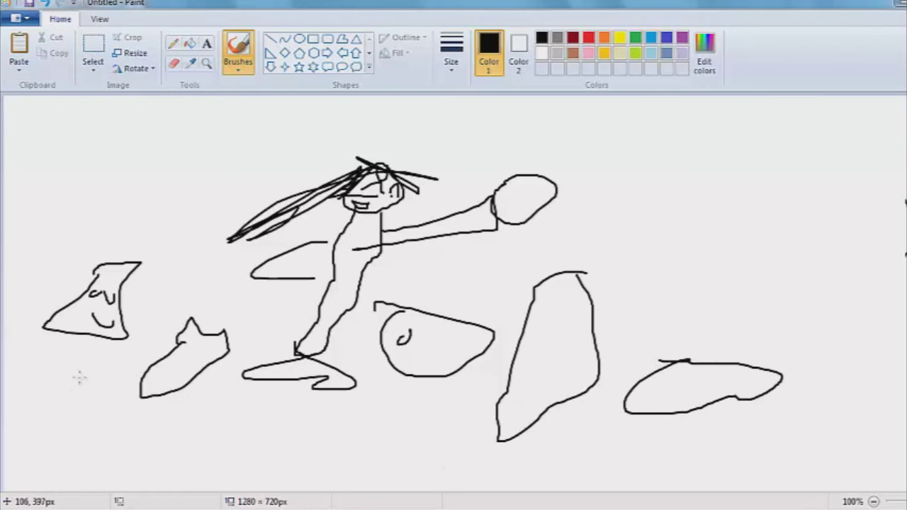
pyautogui.moveTo(94, 421)
pyautogui.mouseDown()
pyautogui.moveTo(44, 437)
pyautogui.moveTo(117, 457)
pyautogui.moveTo(85, 418)
pyautogui.moveTo(54, 433)
pyautogui.moveTo(79, 435)
pyautogui.mouseUp()
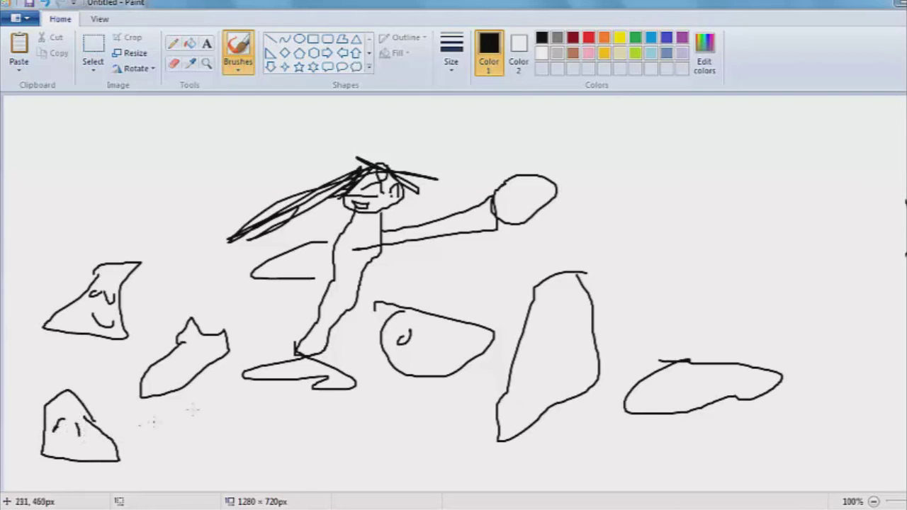
pyautogui.moveTo(700, 220)
pyautogui.mouseDown()
pyautogui.moveTo(23, 181)
pyautogui.moveTo(673, 488)
pyautogui.moveTo(777, 253)
pyautogui.moveTo(683, 191)
pyautogui.mouseUp()
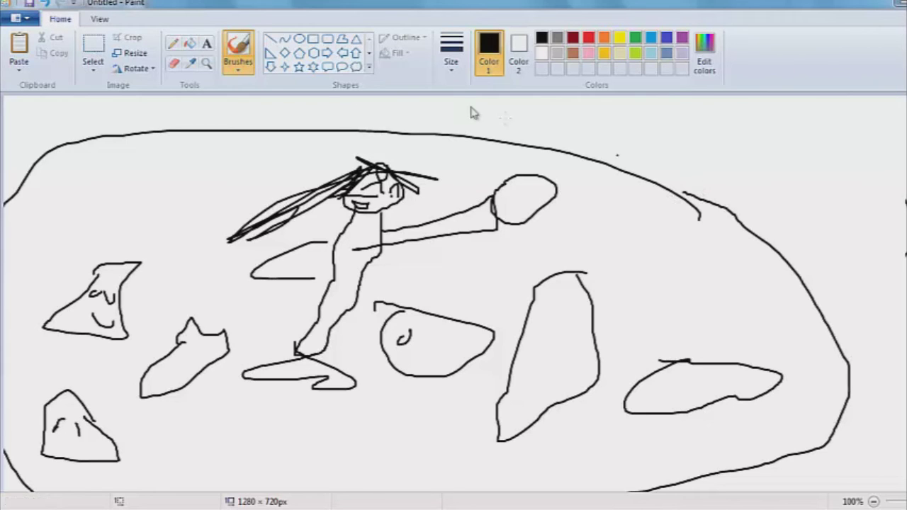
pyautogui.moveTo(516, 190); pyautogui.dragTo(533, 212)
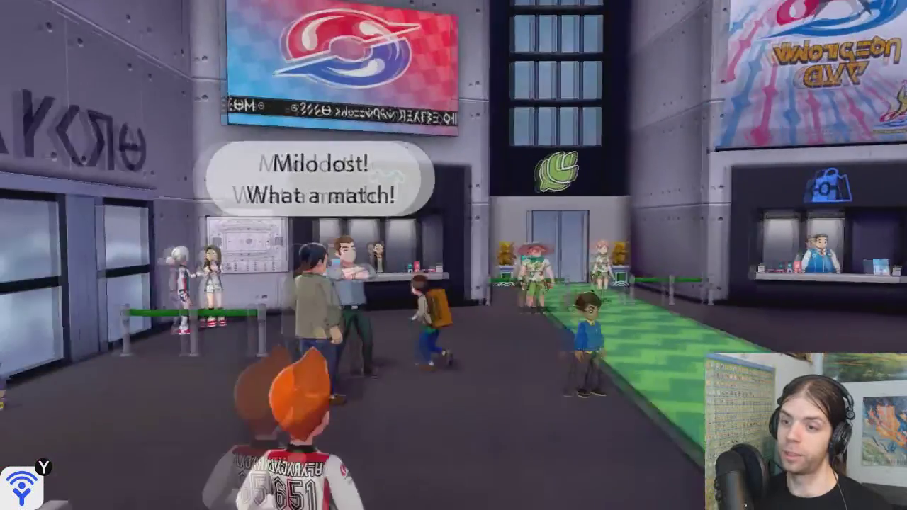
# Open the save screen to review the current location and progress, and go back to the adventure from there.
pyautogui.press('x')
pyautogui.press('Right')
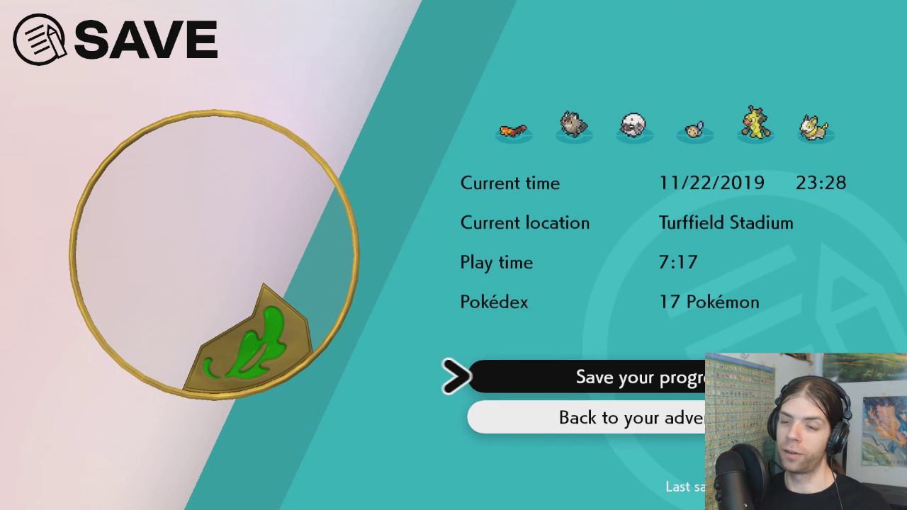
pyautogui.press('Down')
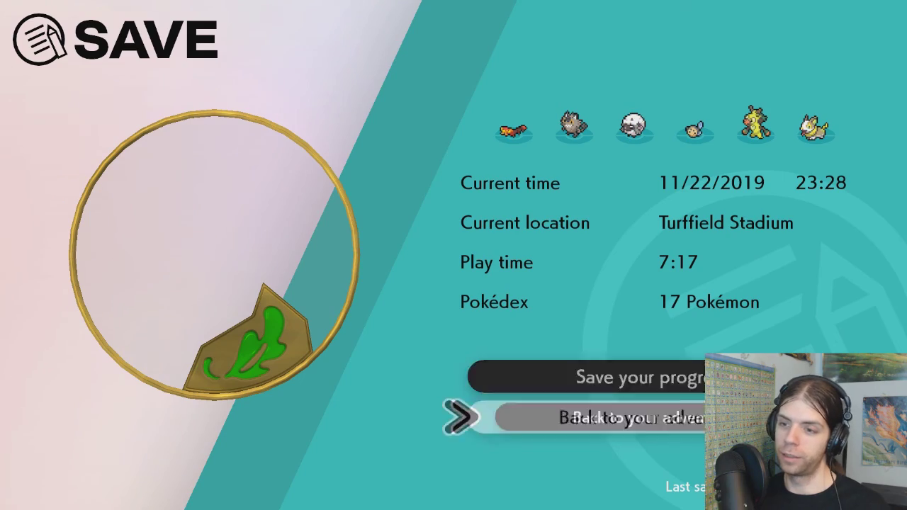
pyautogui.press('Return')
pyautogui.press('Escape')
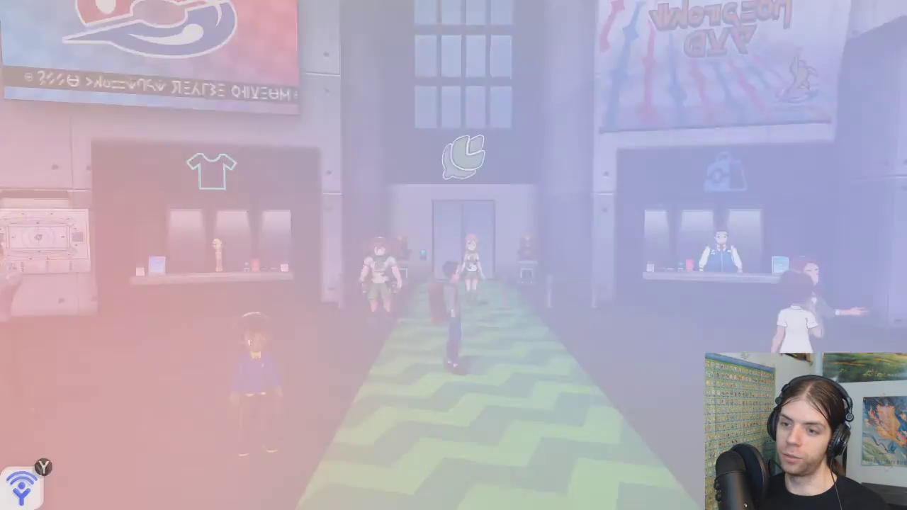
# Walk the character along the green carpet away from the leaf-emblem doors and bring up the region map.
pyautogui.press('Down')
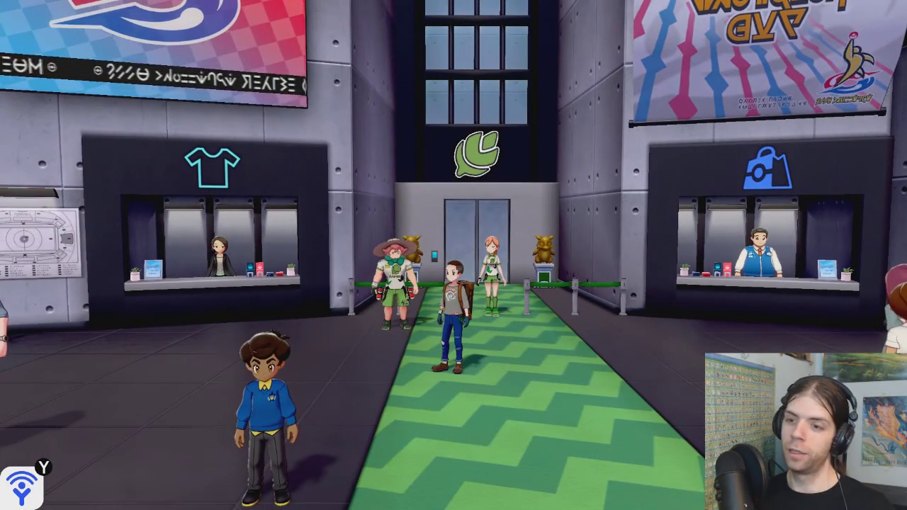
pyautogui.press('Down')
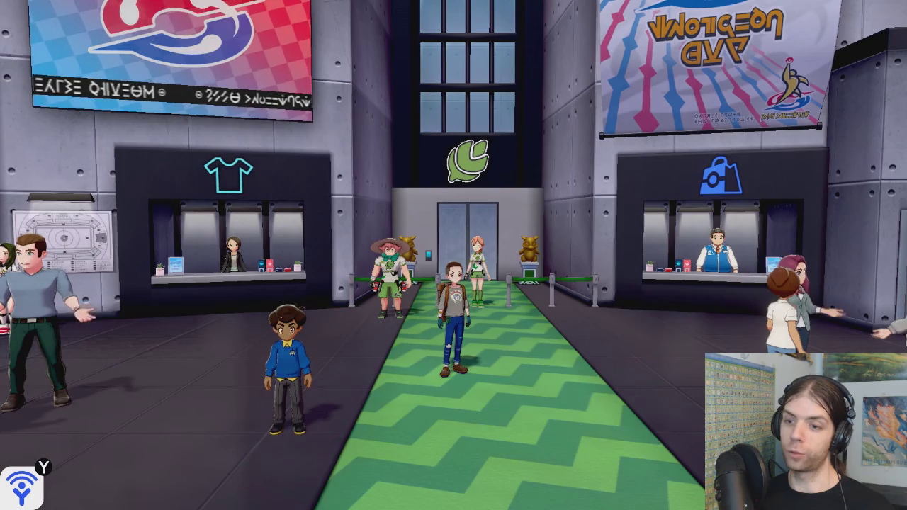
pyautogui.press('Down')
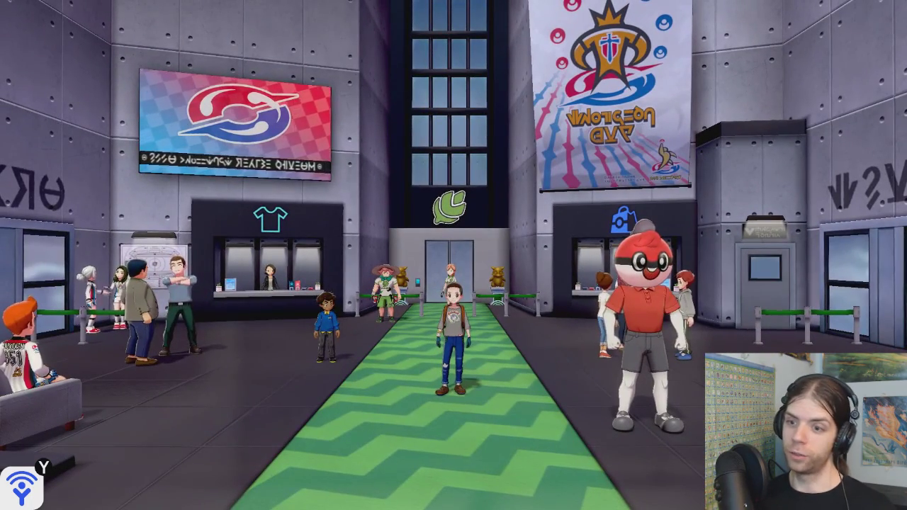
pyautogui.press('Down')
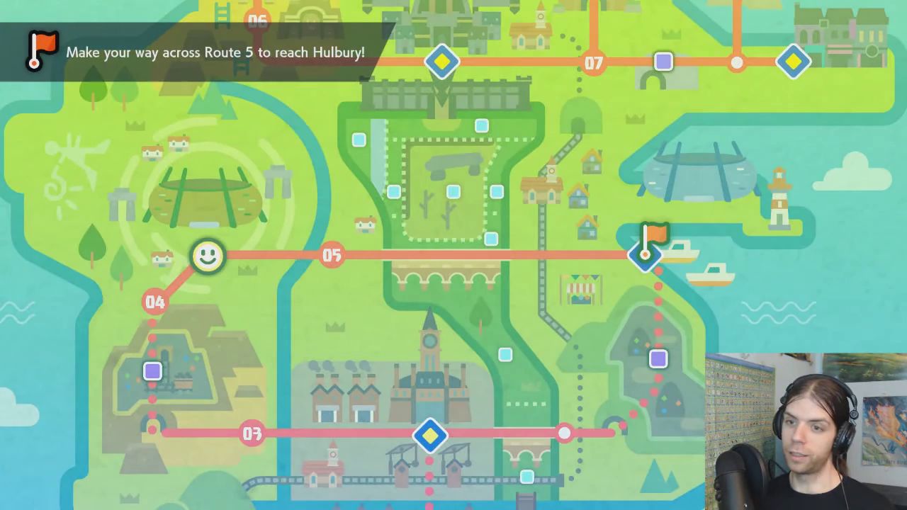